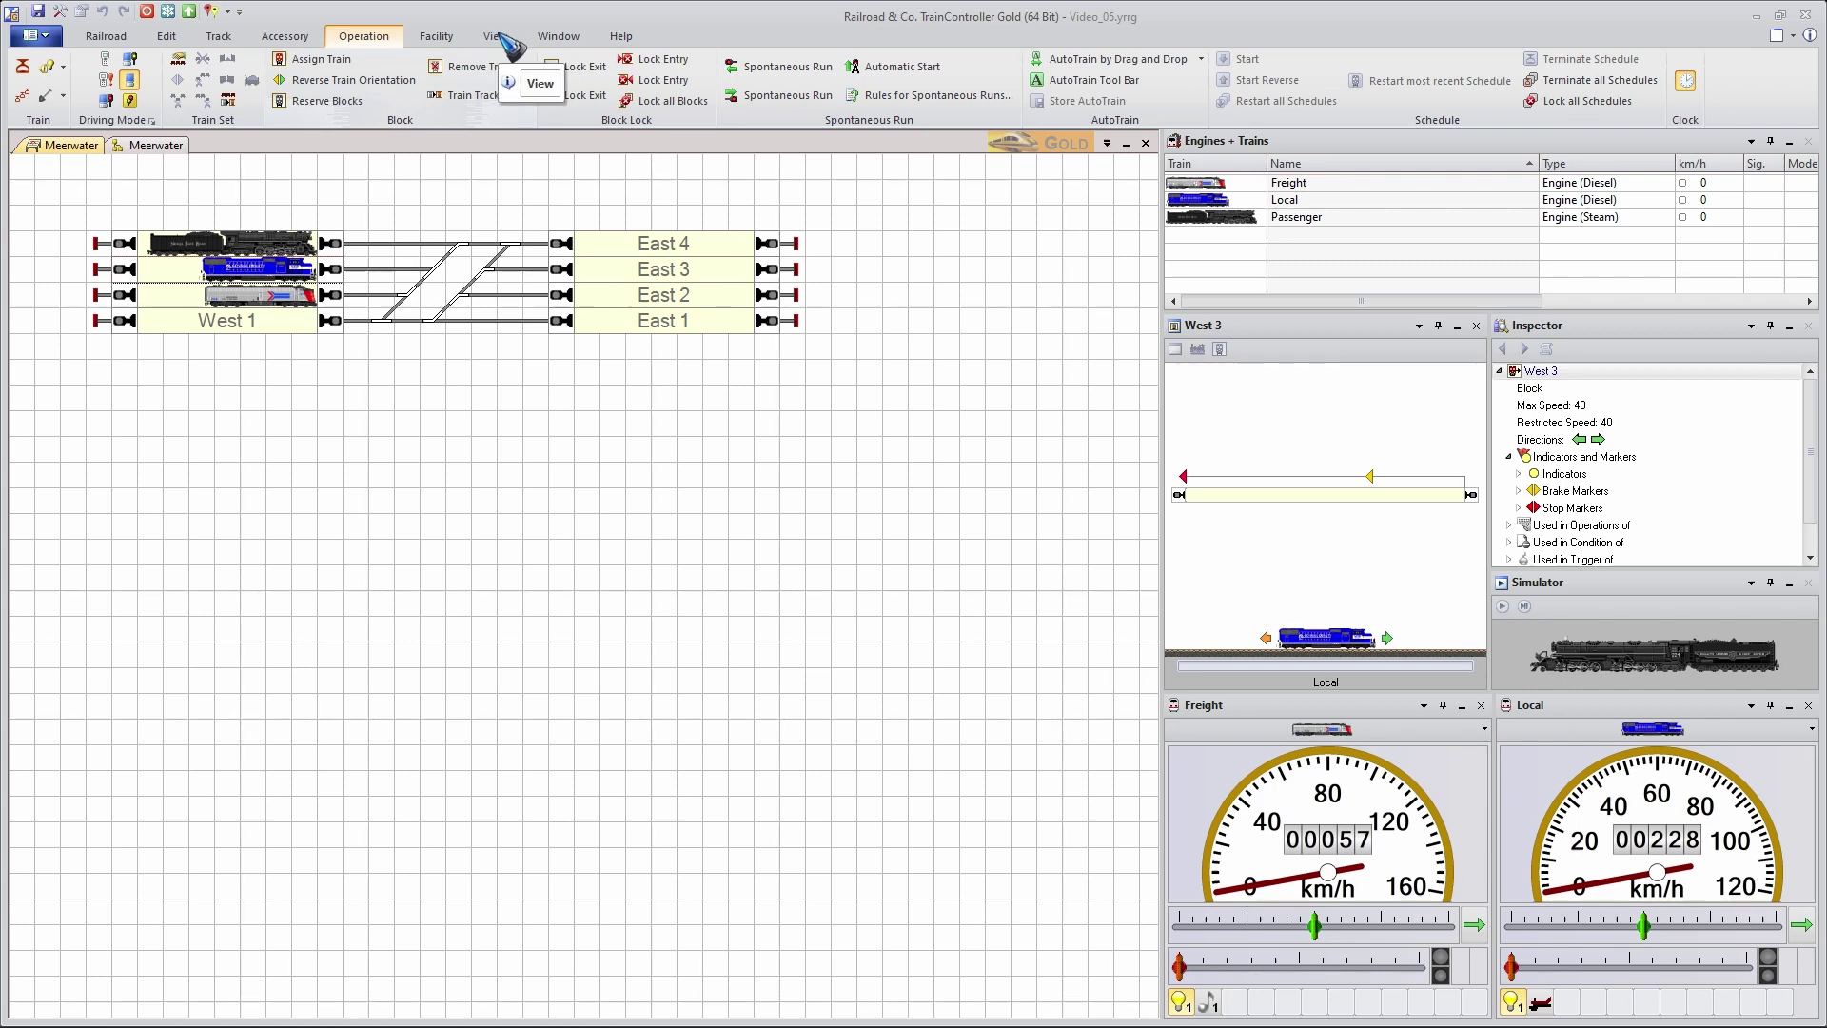
# Turn off the Meerwater switchboard grid in Customize Switchboard and preview the layout
pyautogui.click(499, 38)
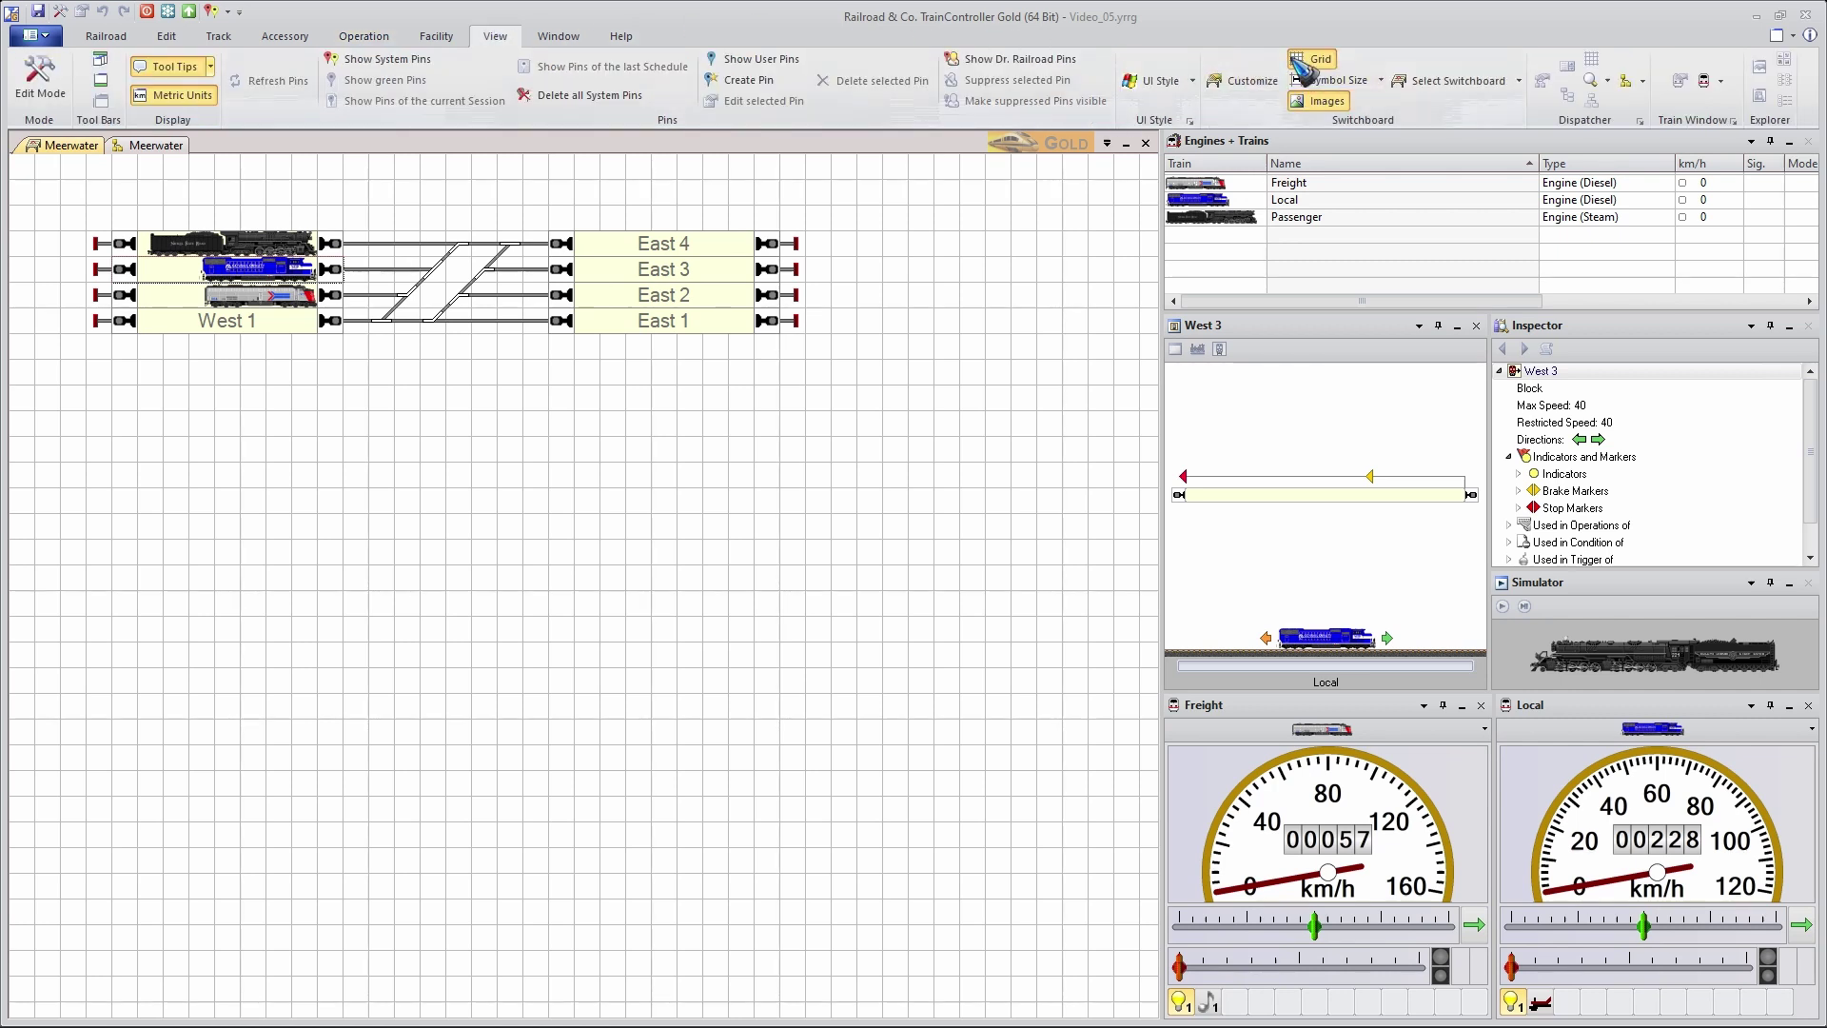
pyautogui.click(1252, 82)
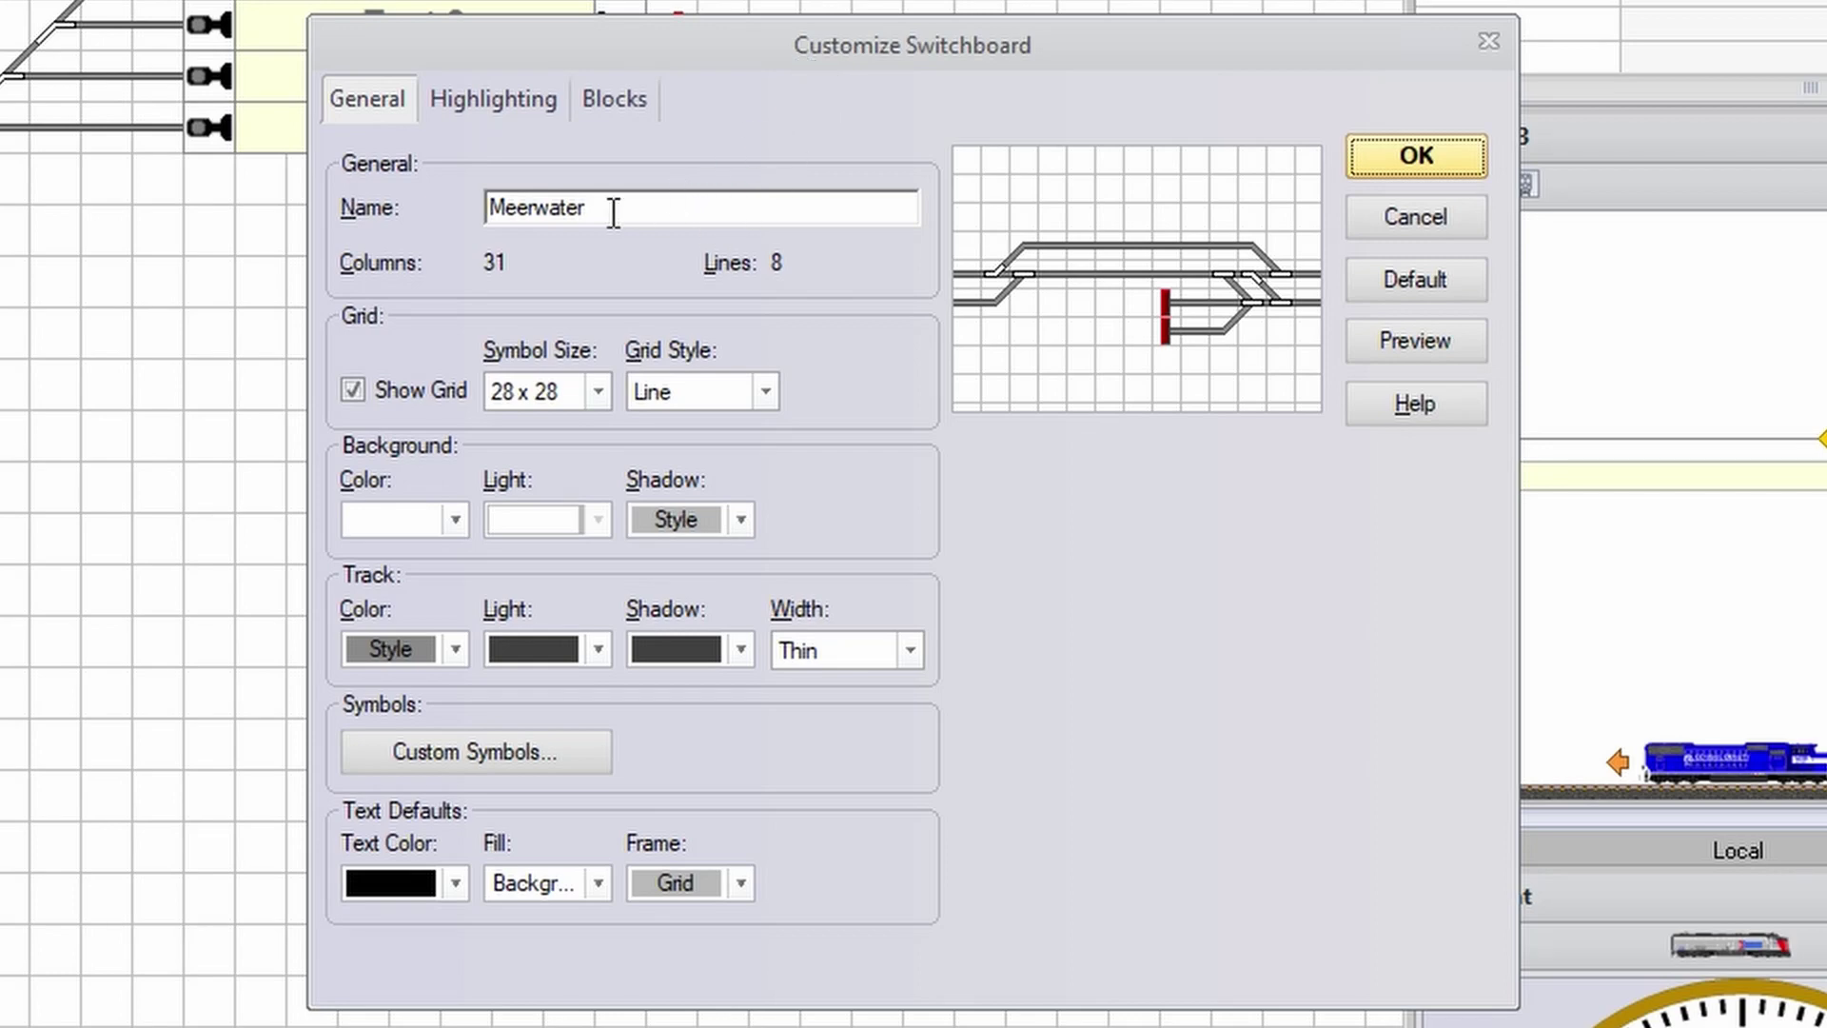
pyautogui.click(352, 390)
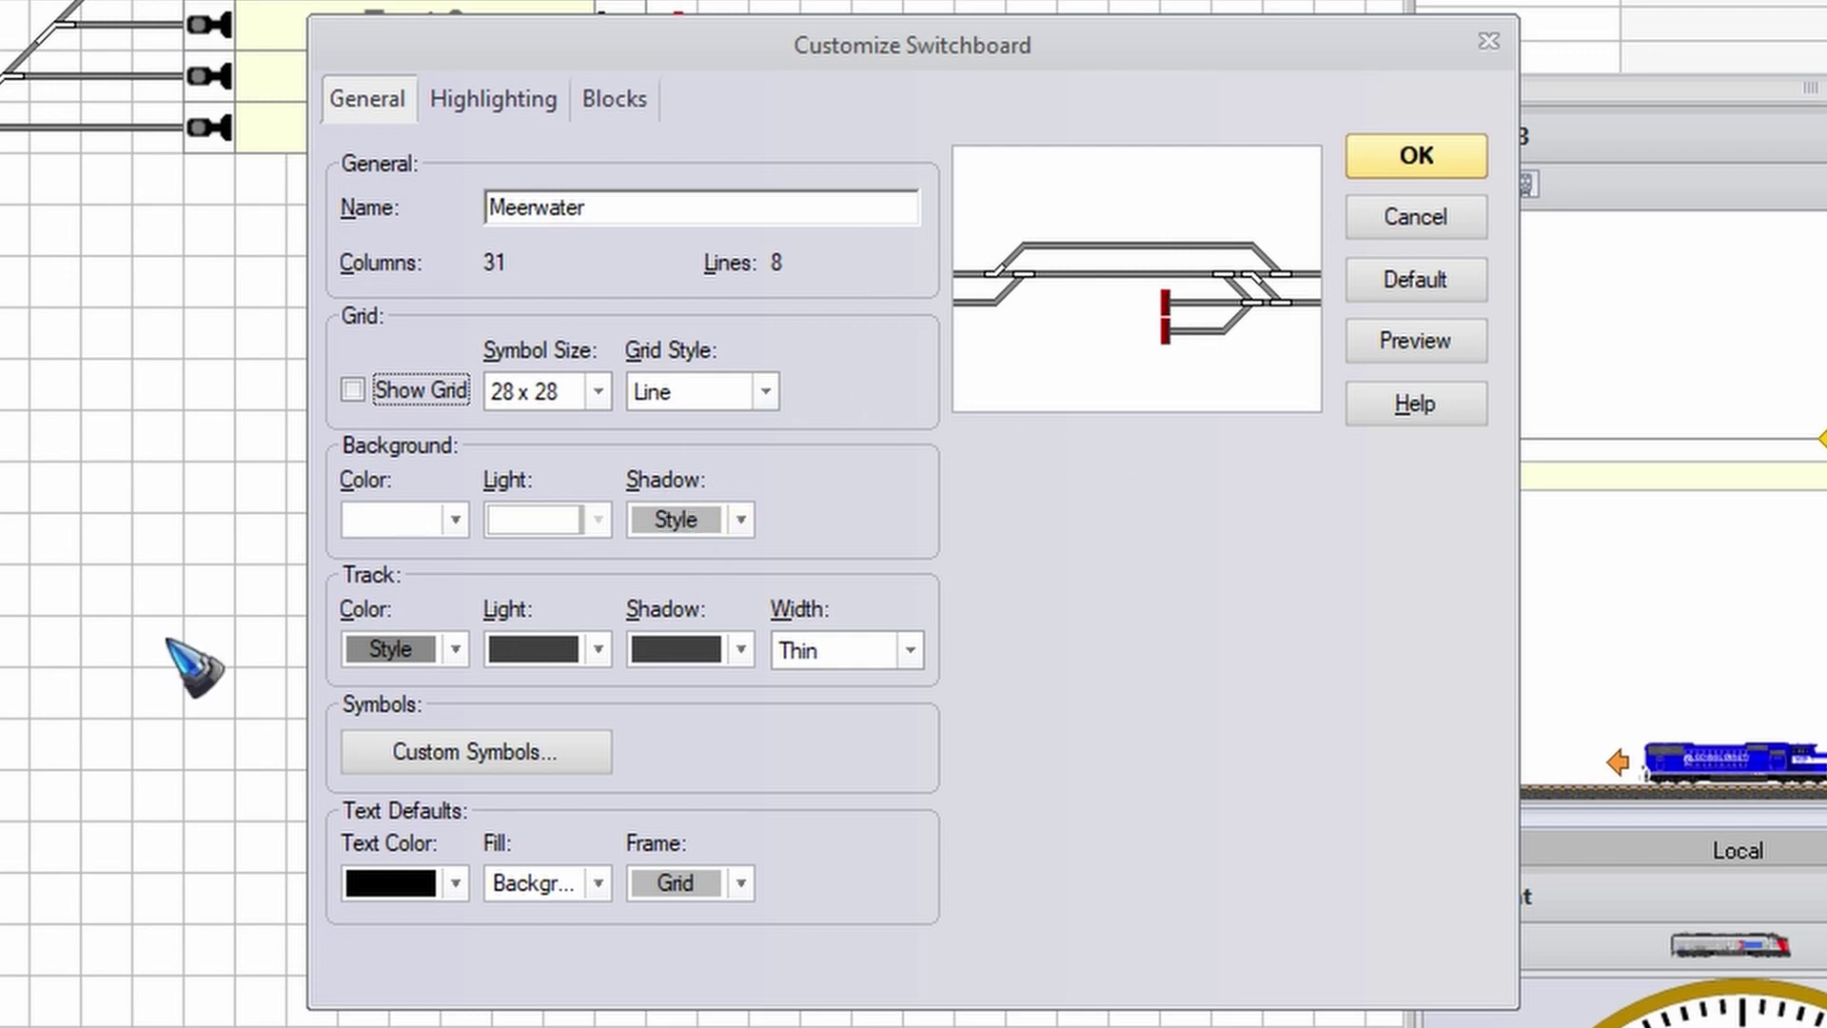
pyautogui.click(1418, 342)
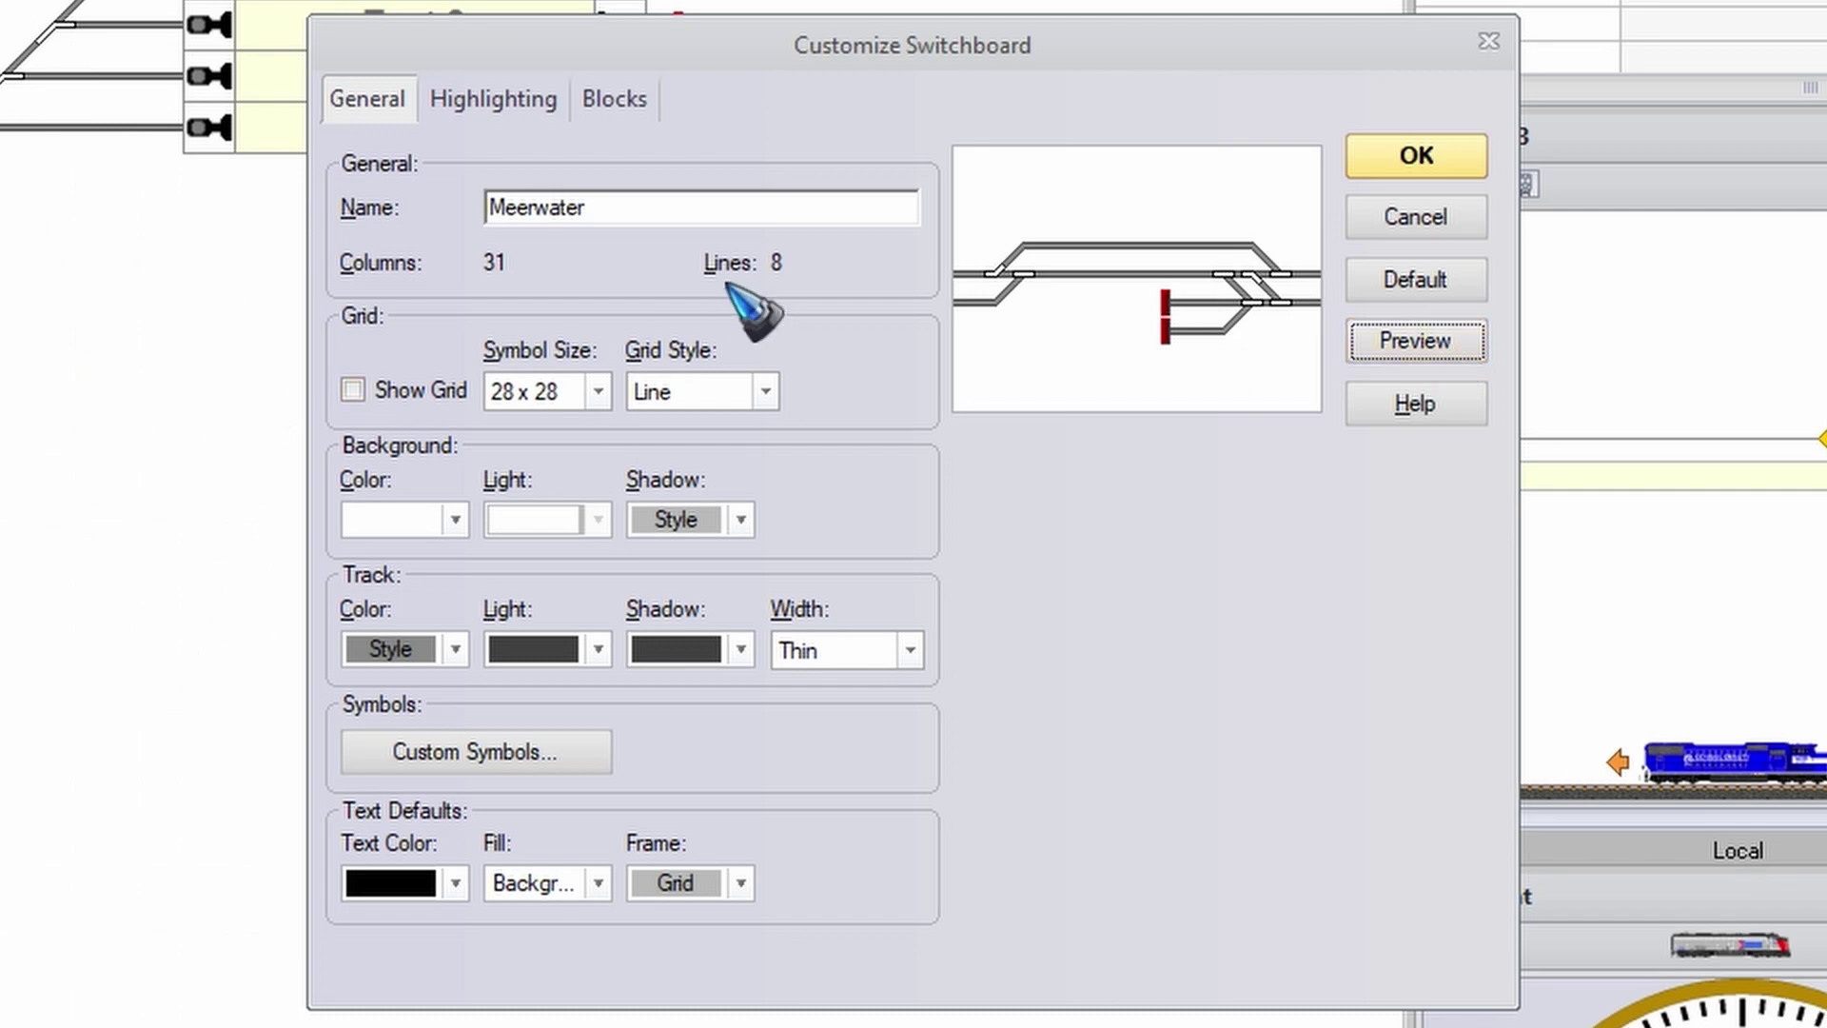
# Turn the grid back on, set Grid Style to Dot, and preview it
pyautogui.click(353, 389)
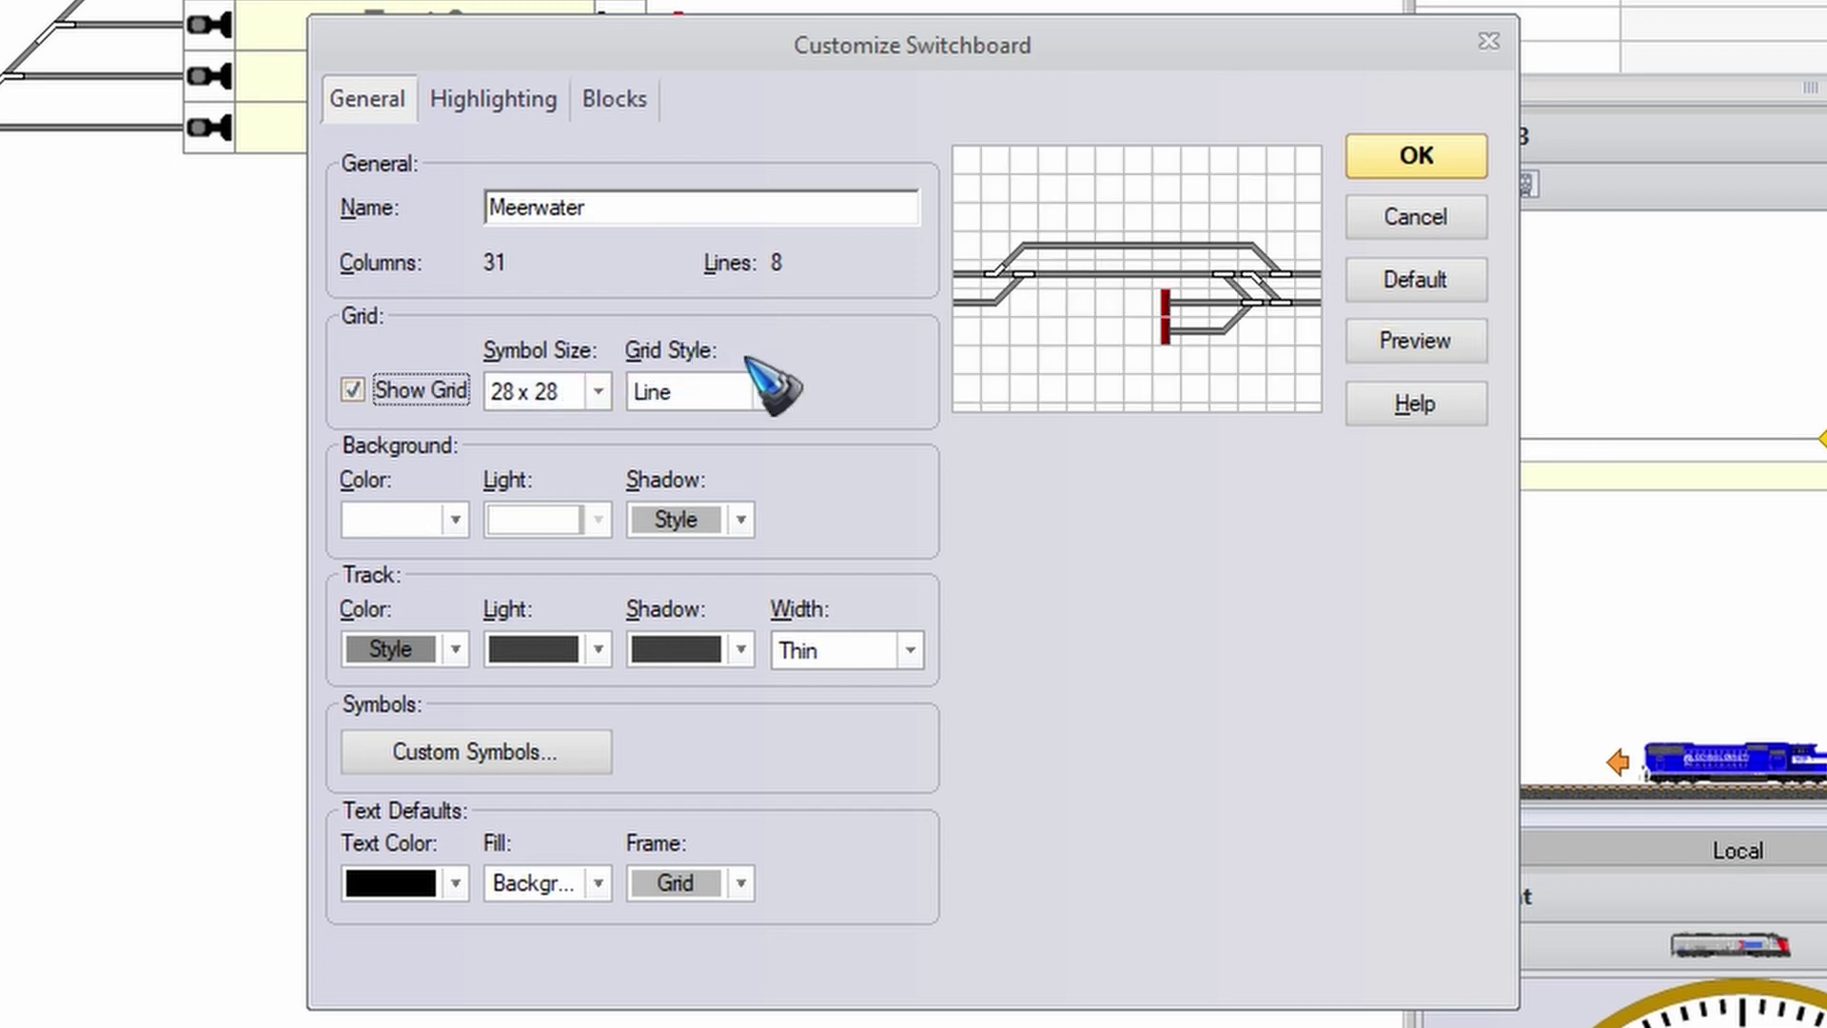
pyautogui.click(765, 391)
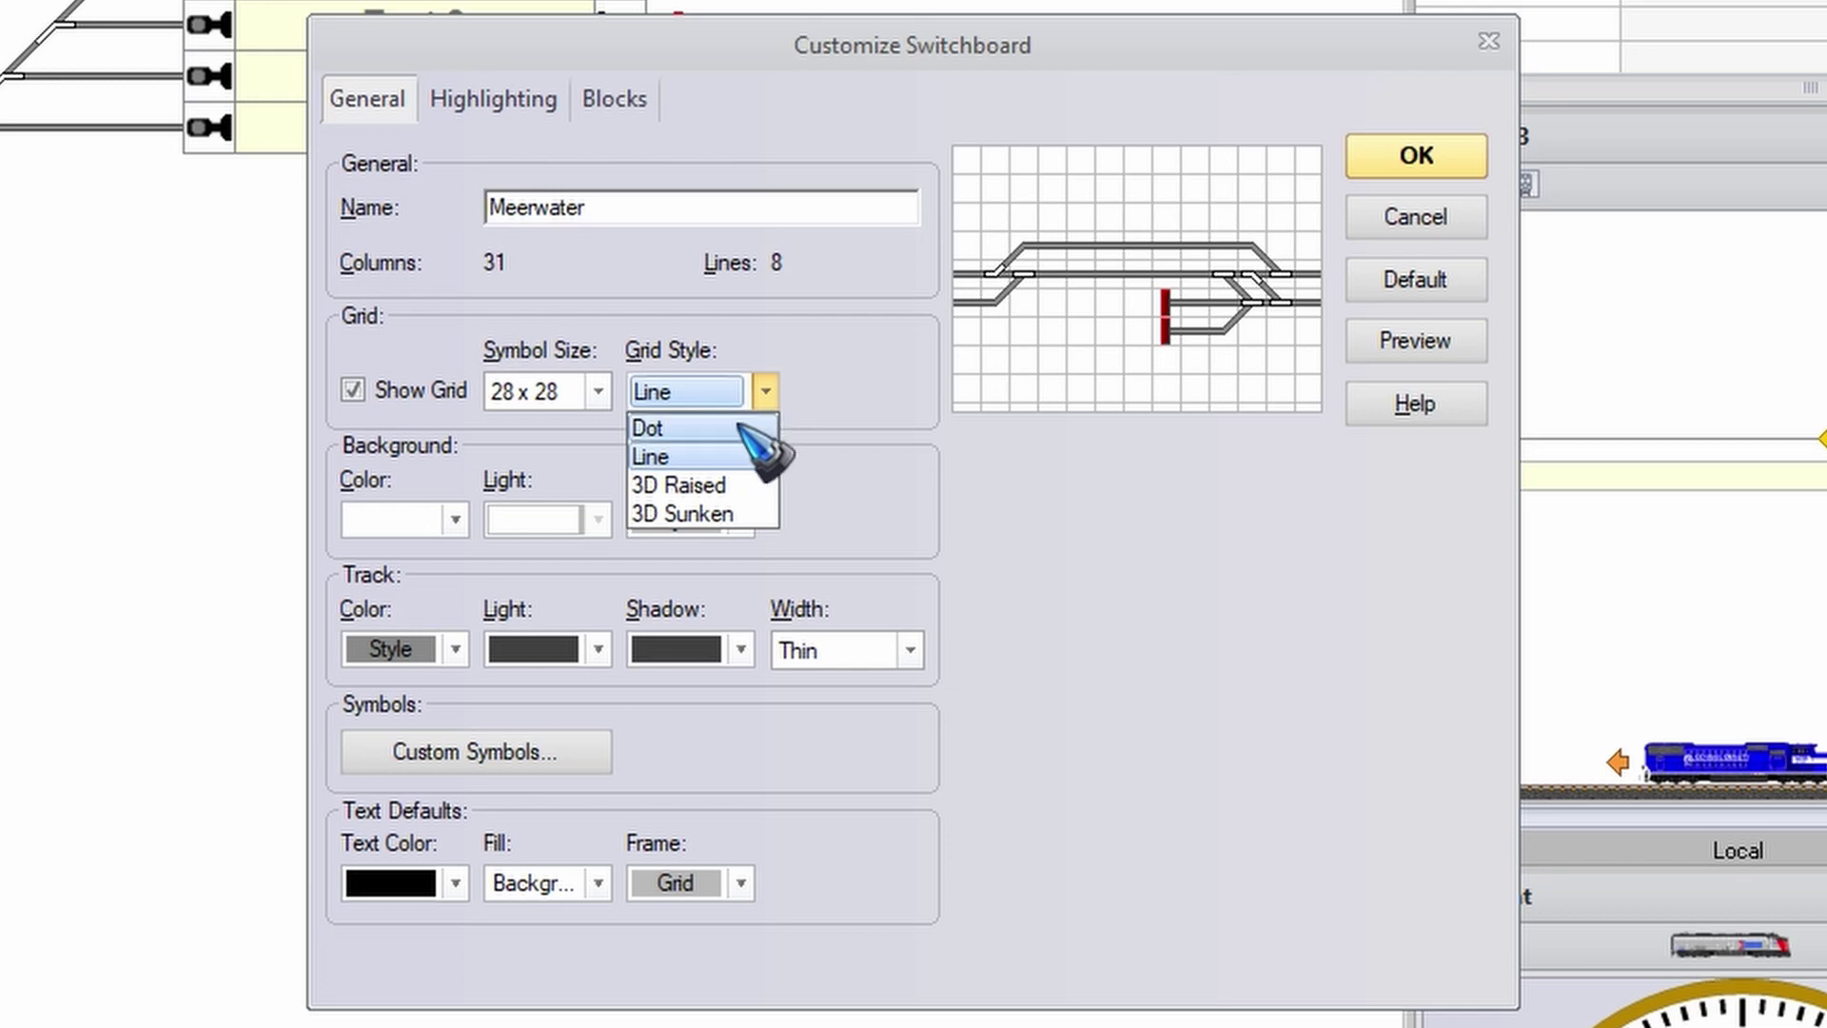
pyautogui.click(740, 428)
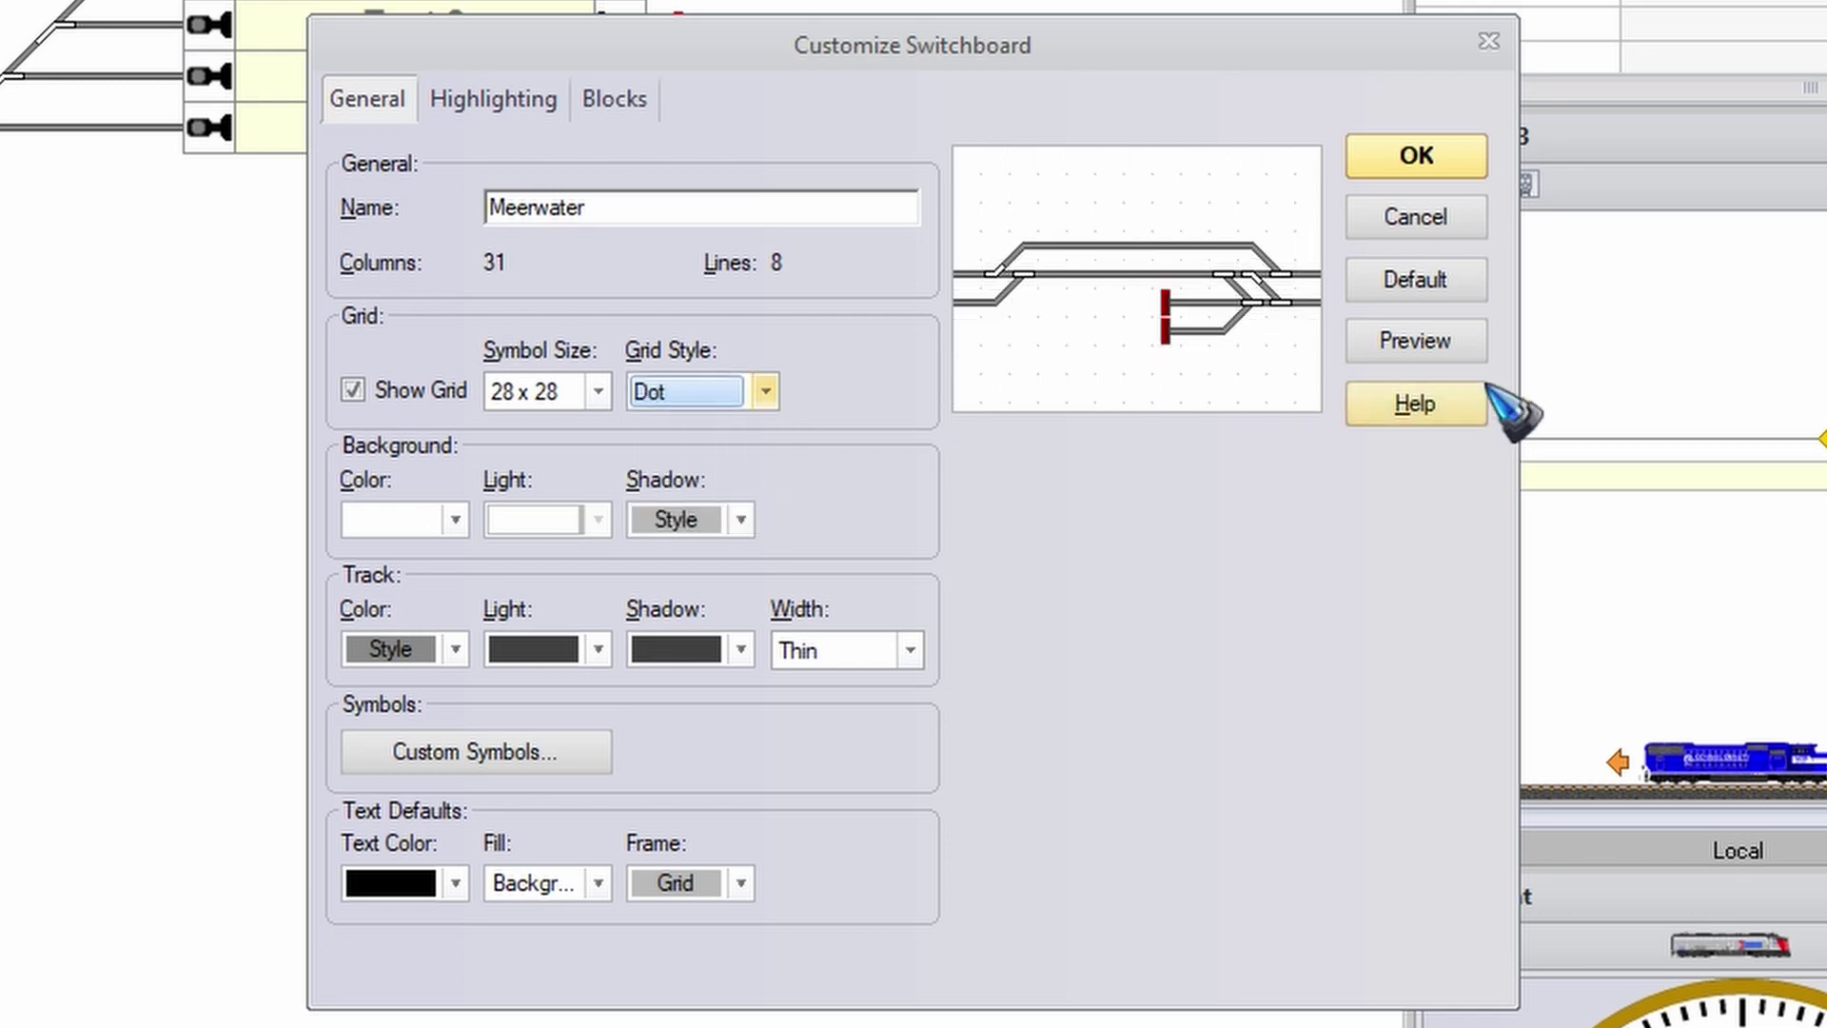
pyautogui.click(1438, 344)
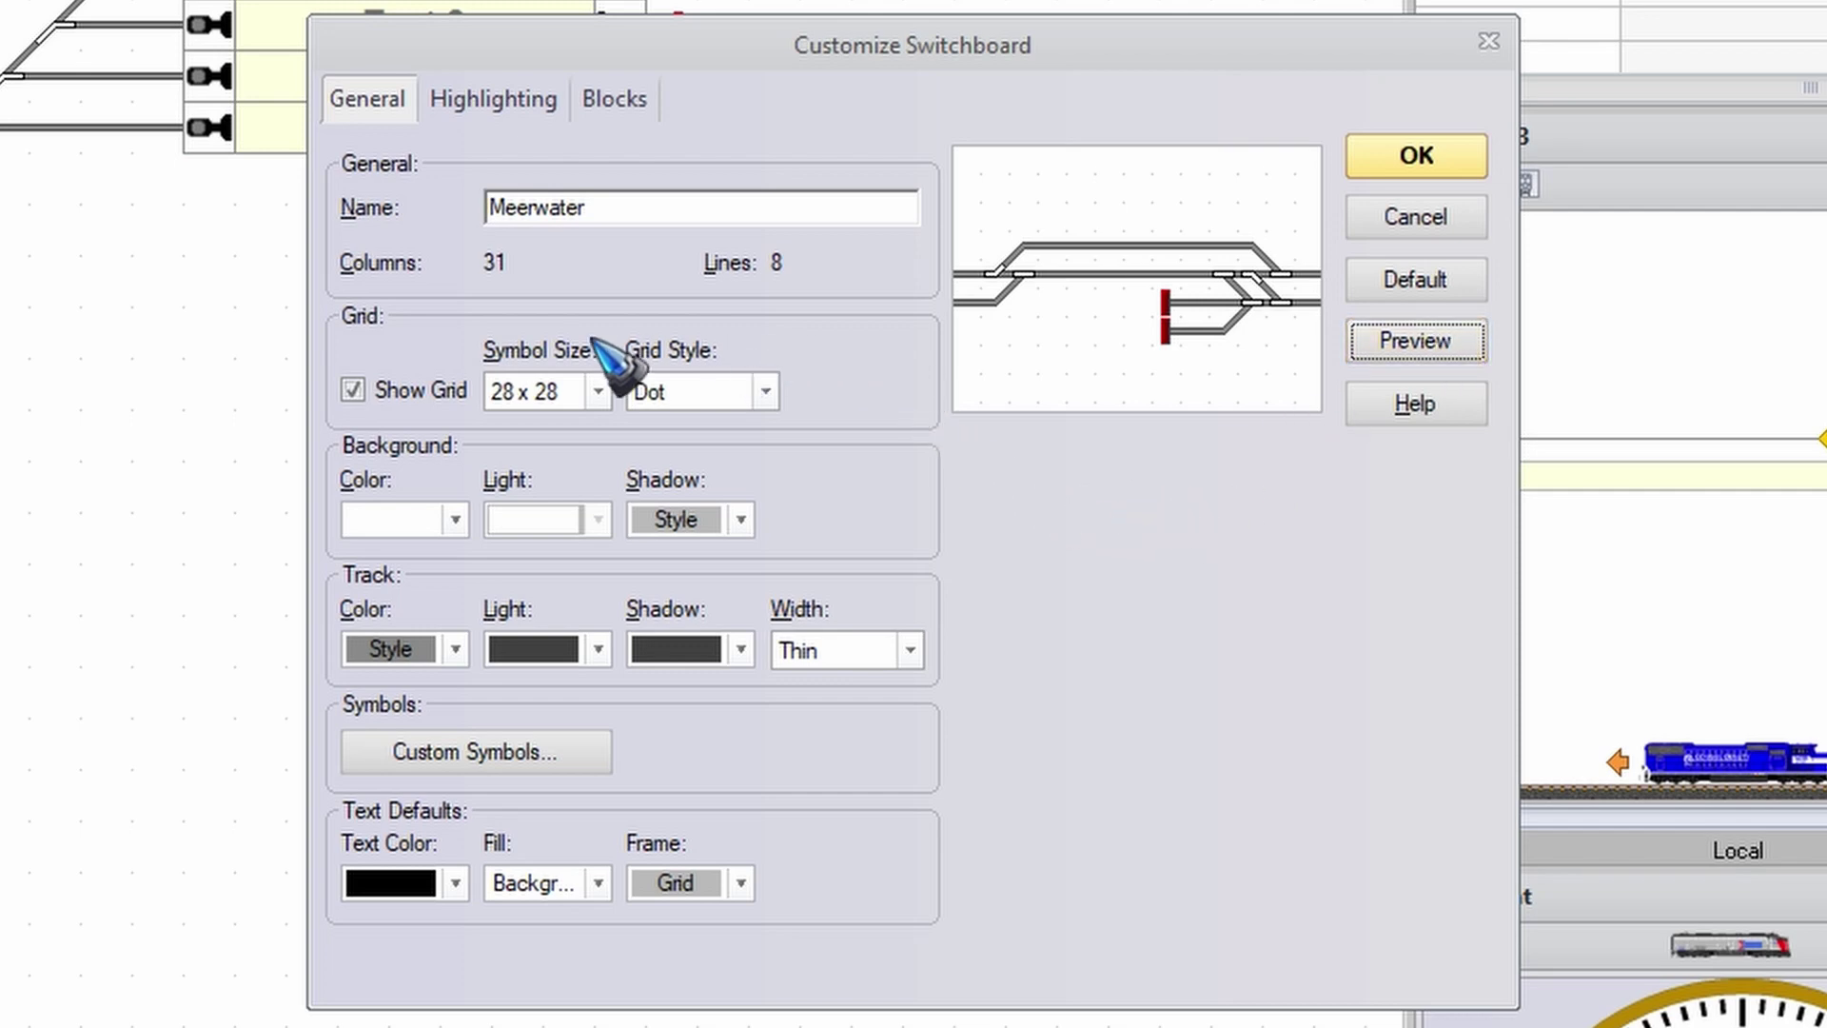
# Set the switchboard background colour to the saved off-white custom colour and preview it
pyautogui.click(445, 519)
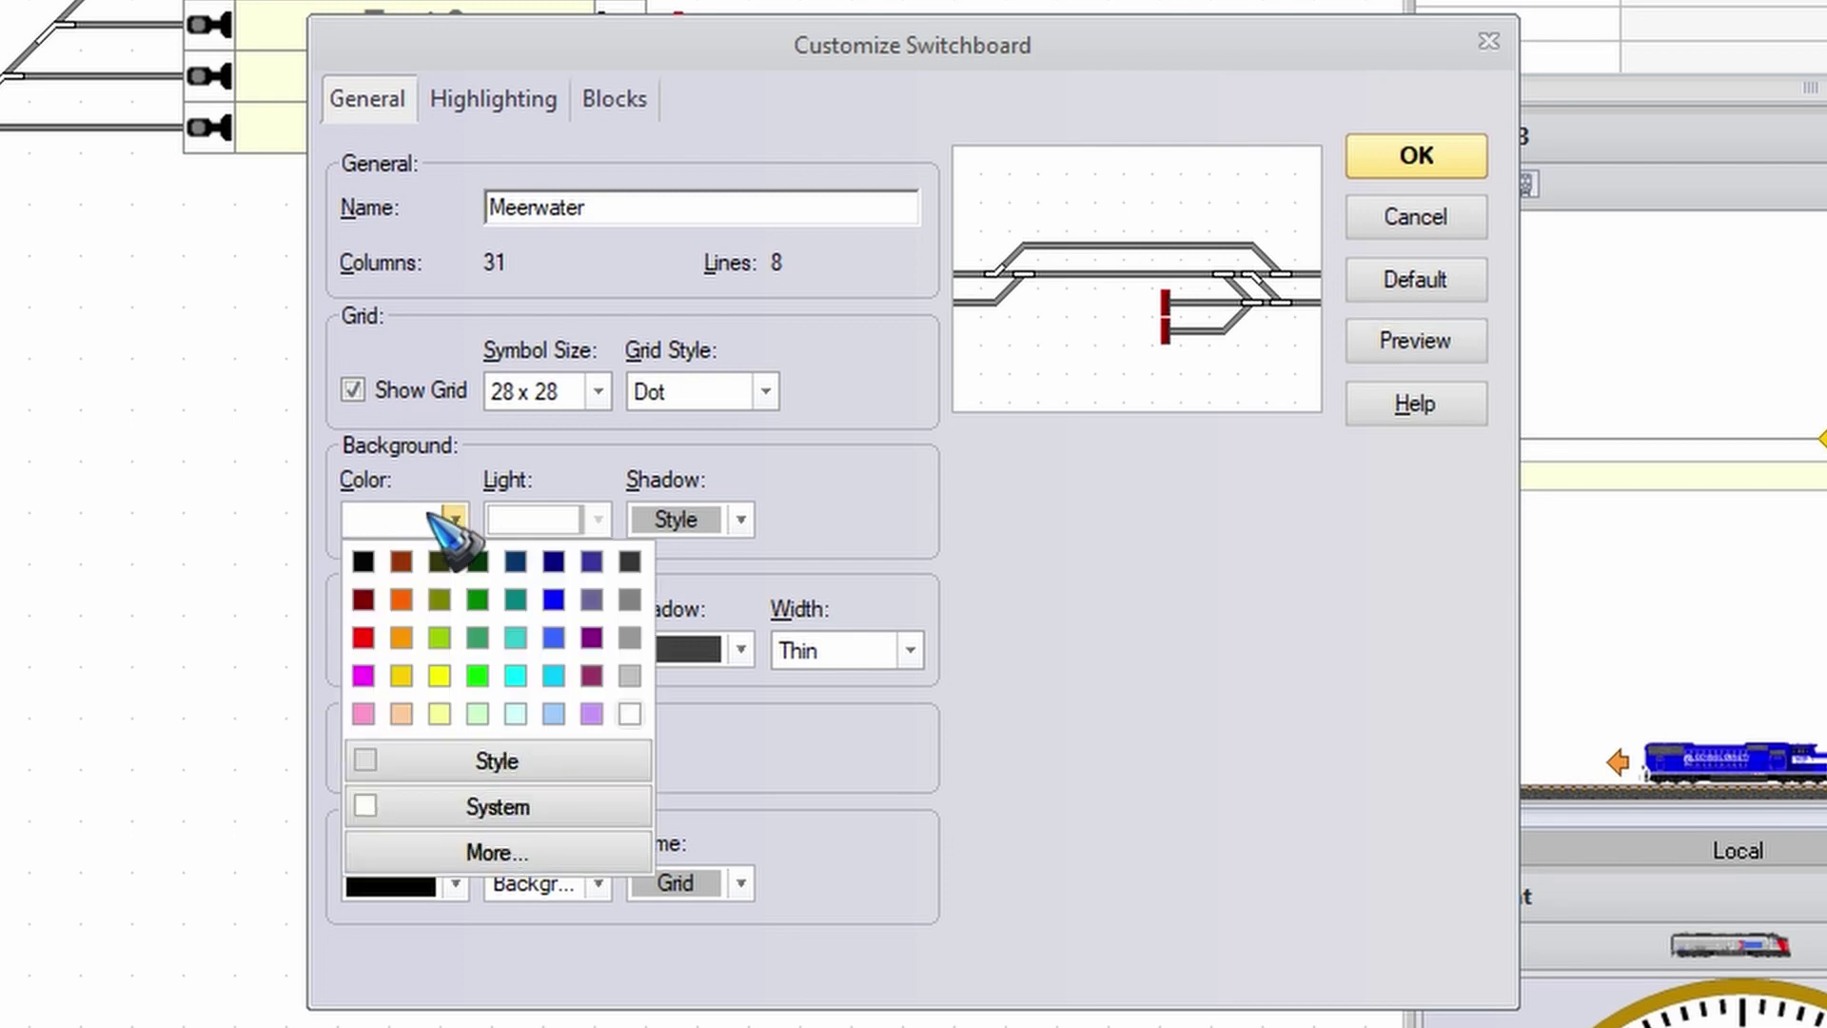
pyautogui.click(576, 861)
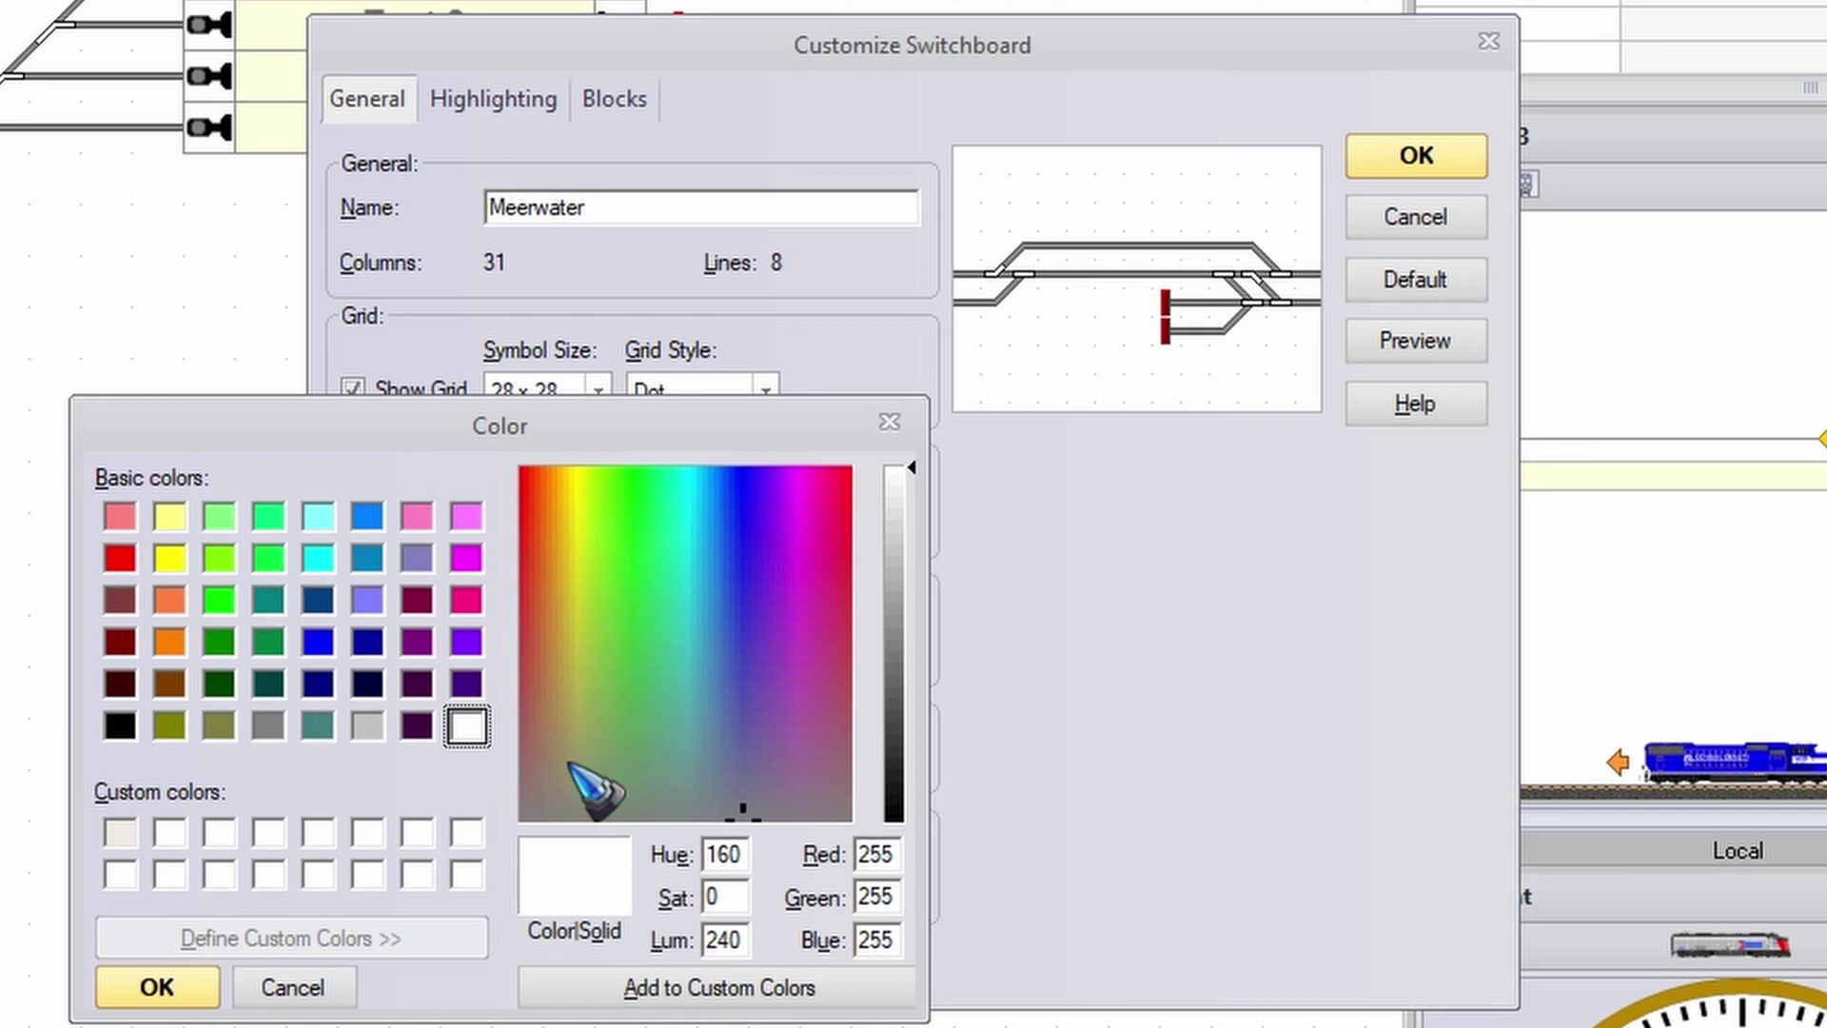
pyautogui.click(568, 761)
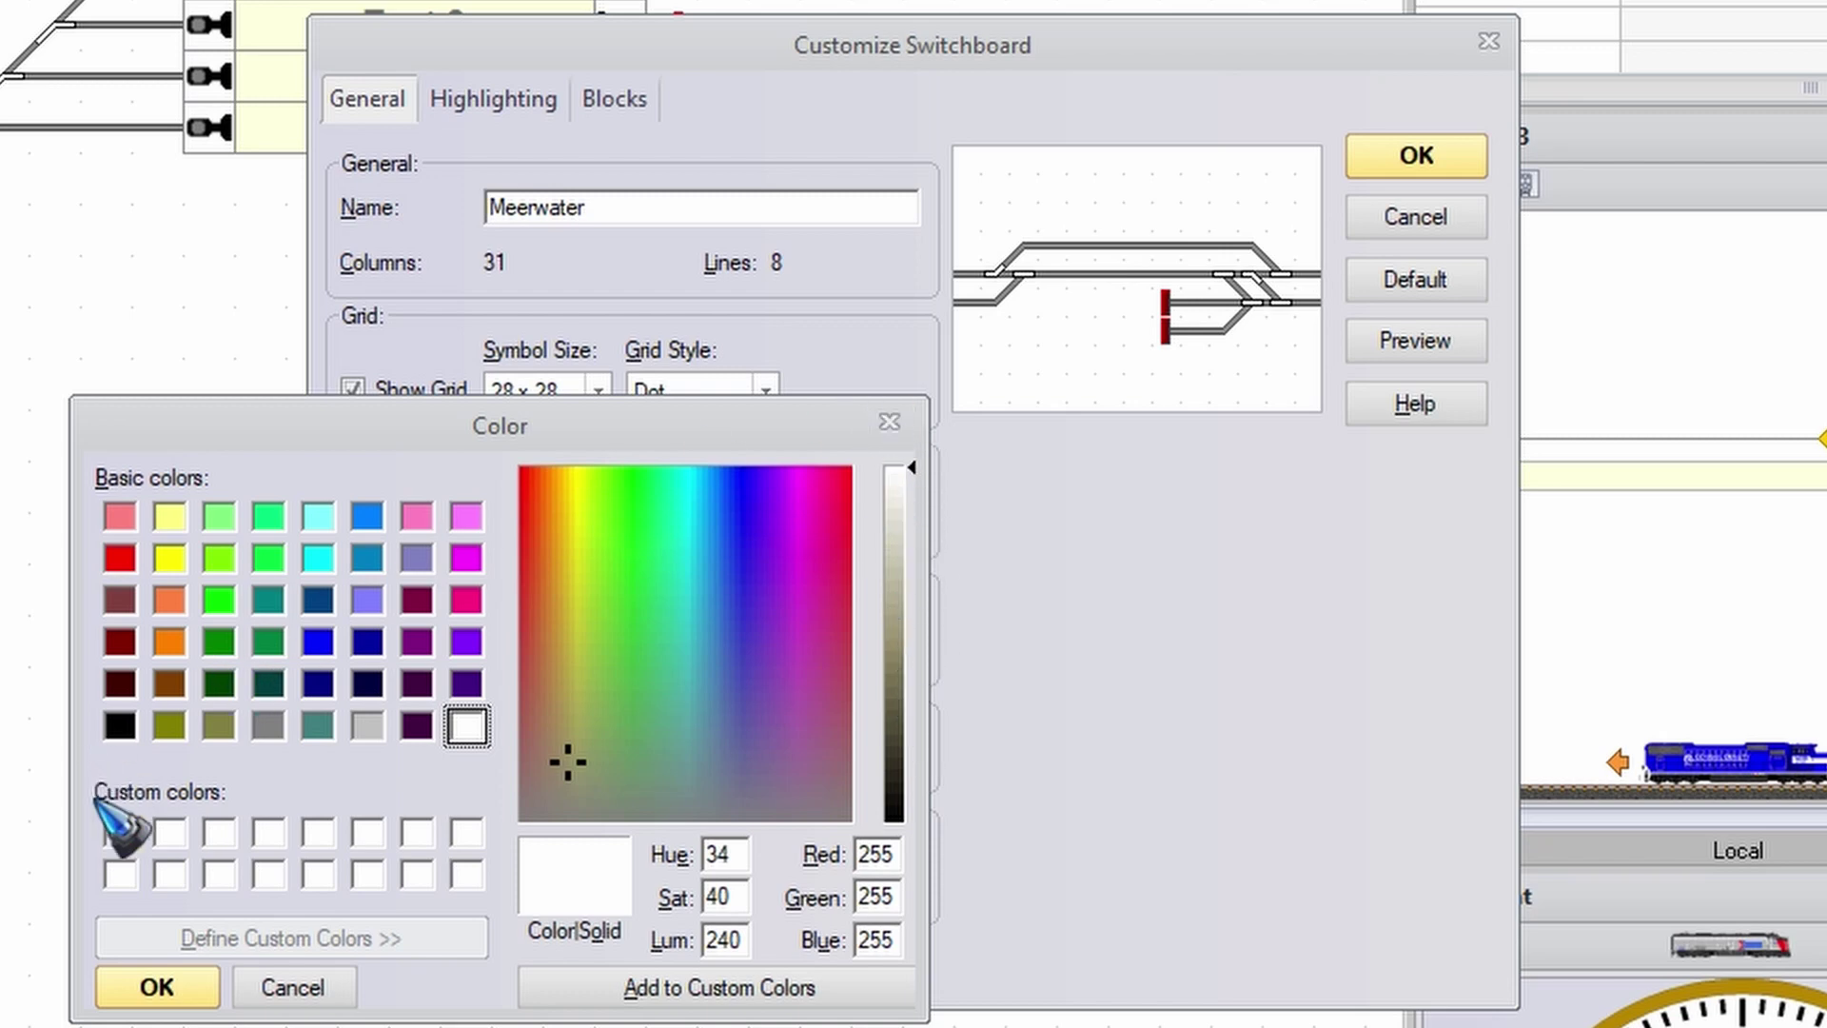
pyautogui.click(121, 833)
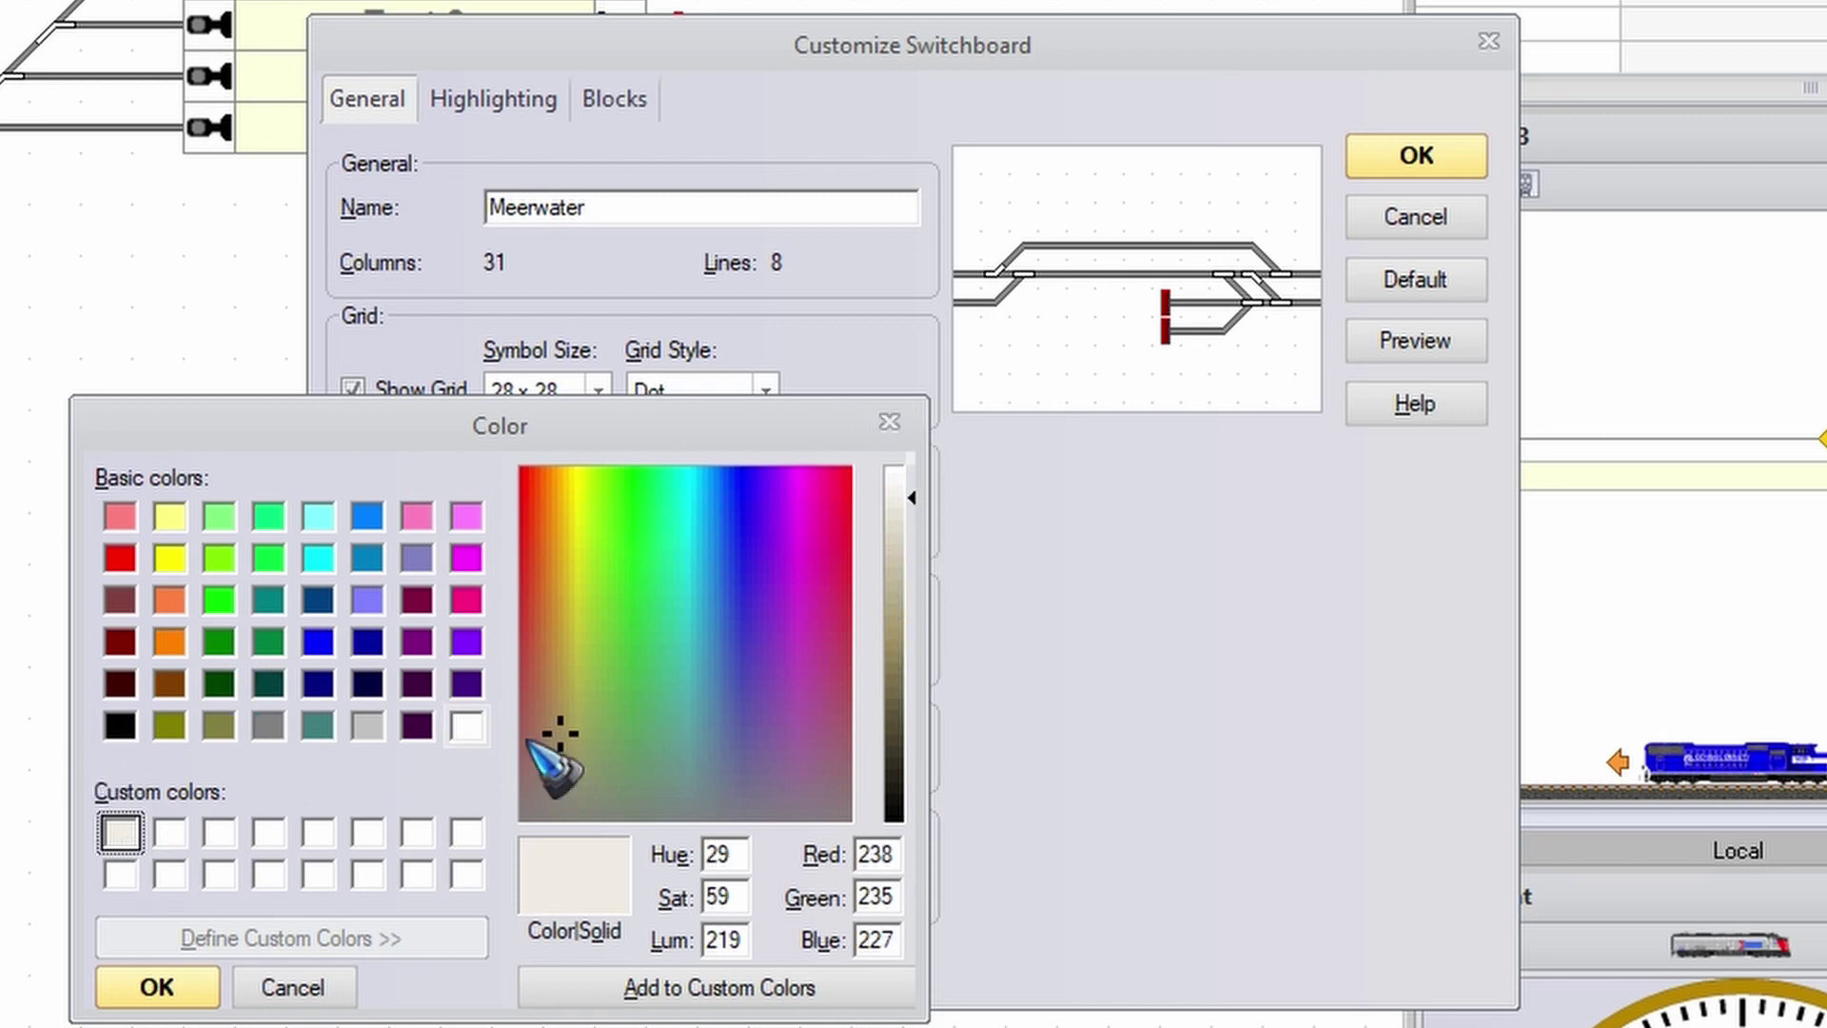
pyautogui.click(704, 991)
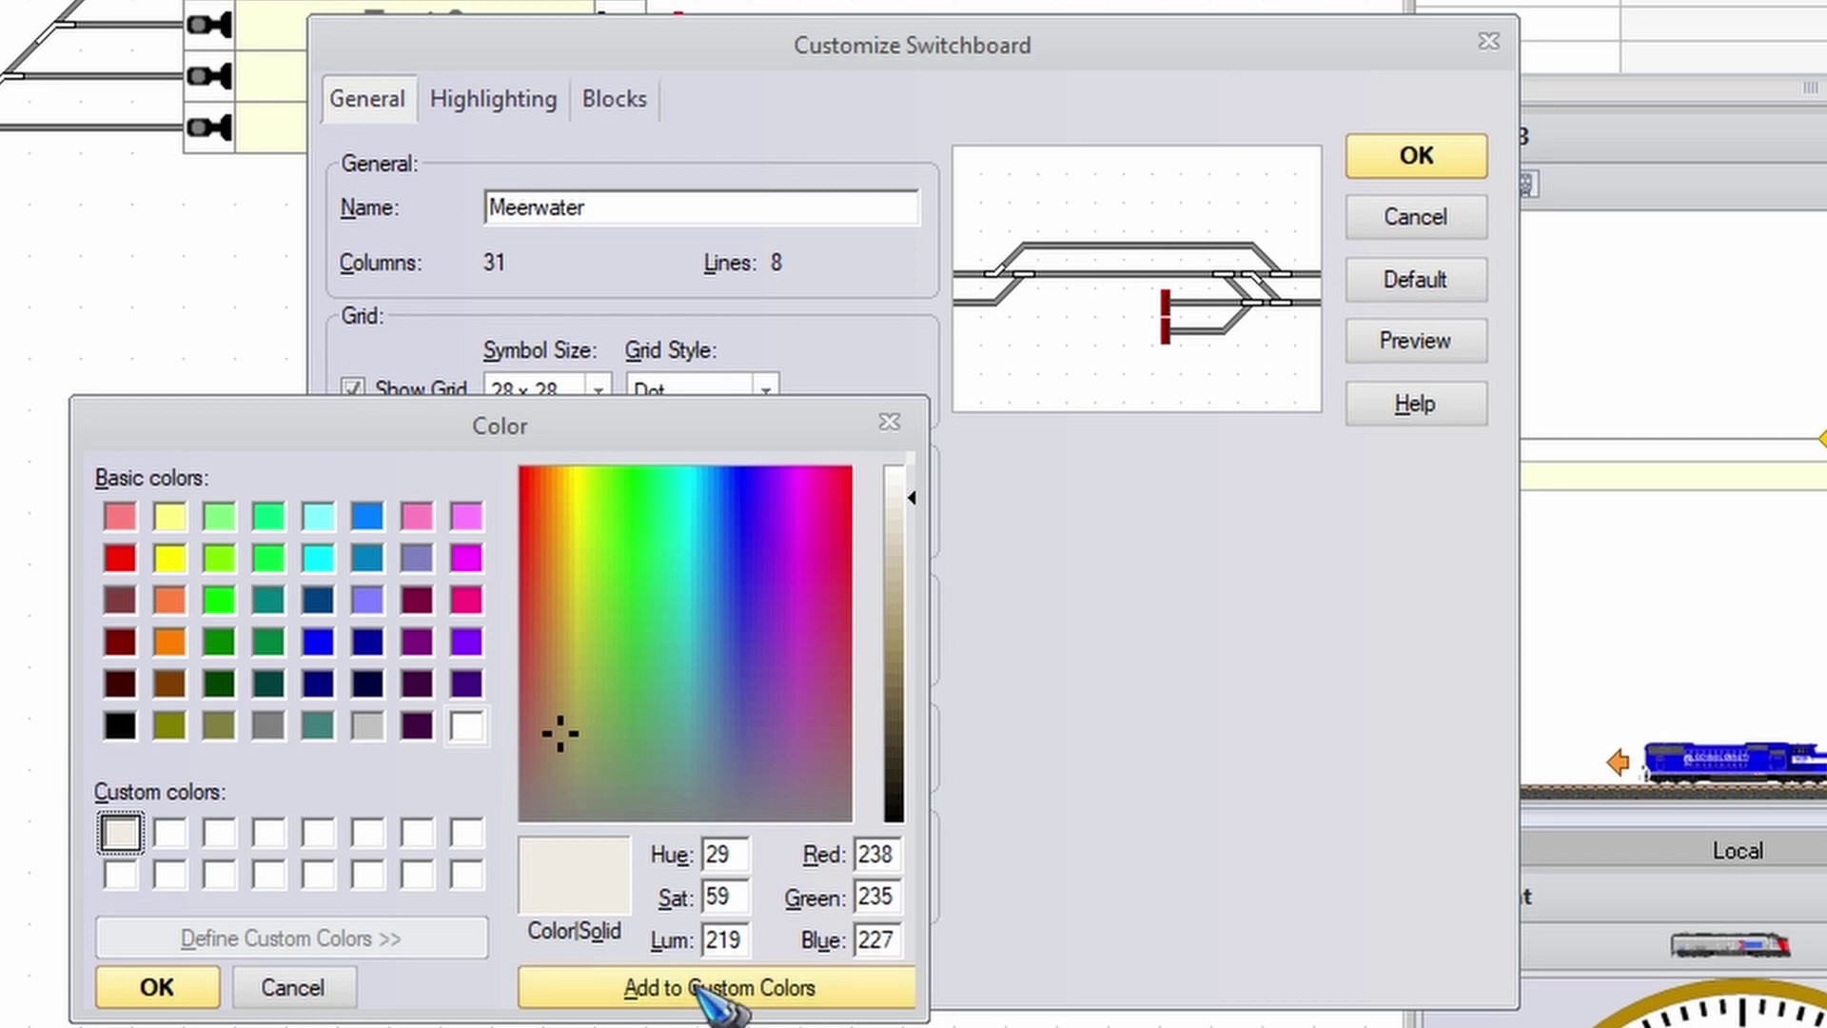
pyautogui.click(160, 986)
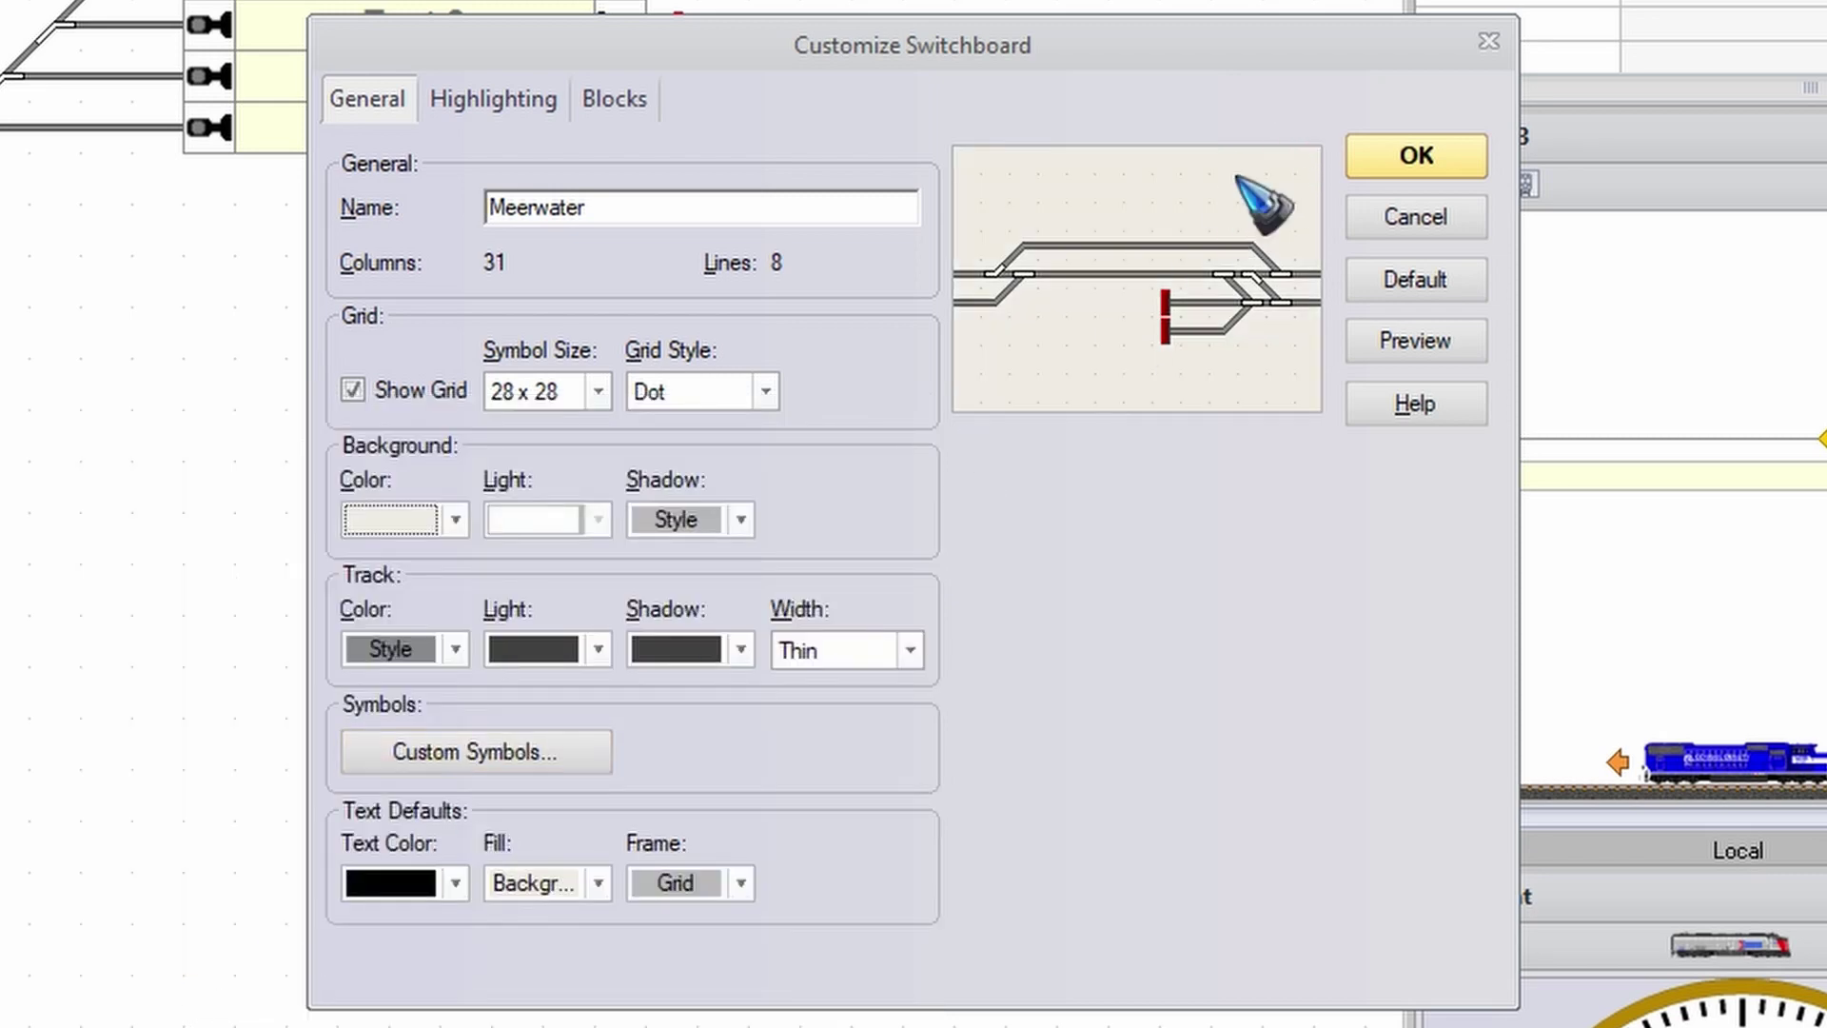
pyautogui.click(1415, 344)
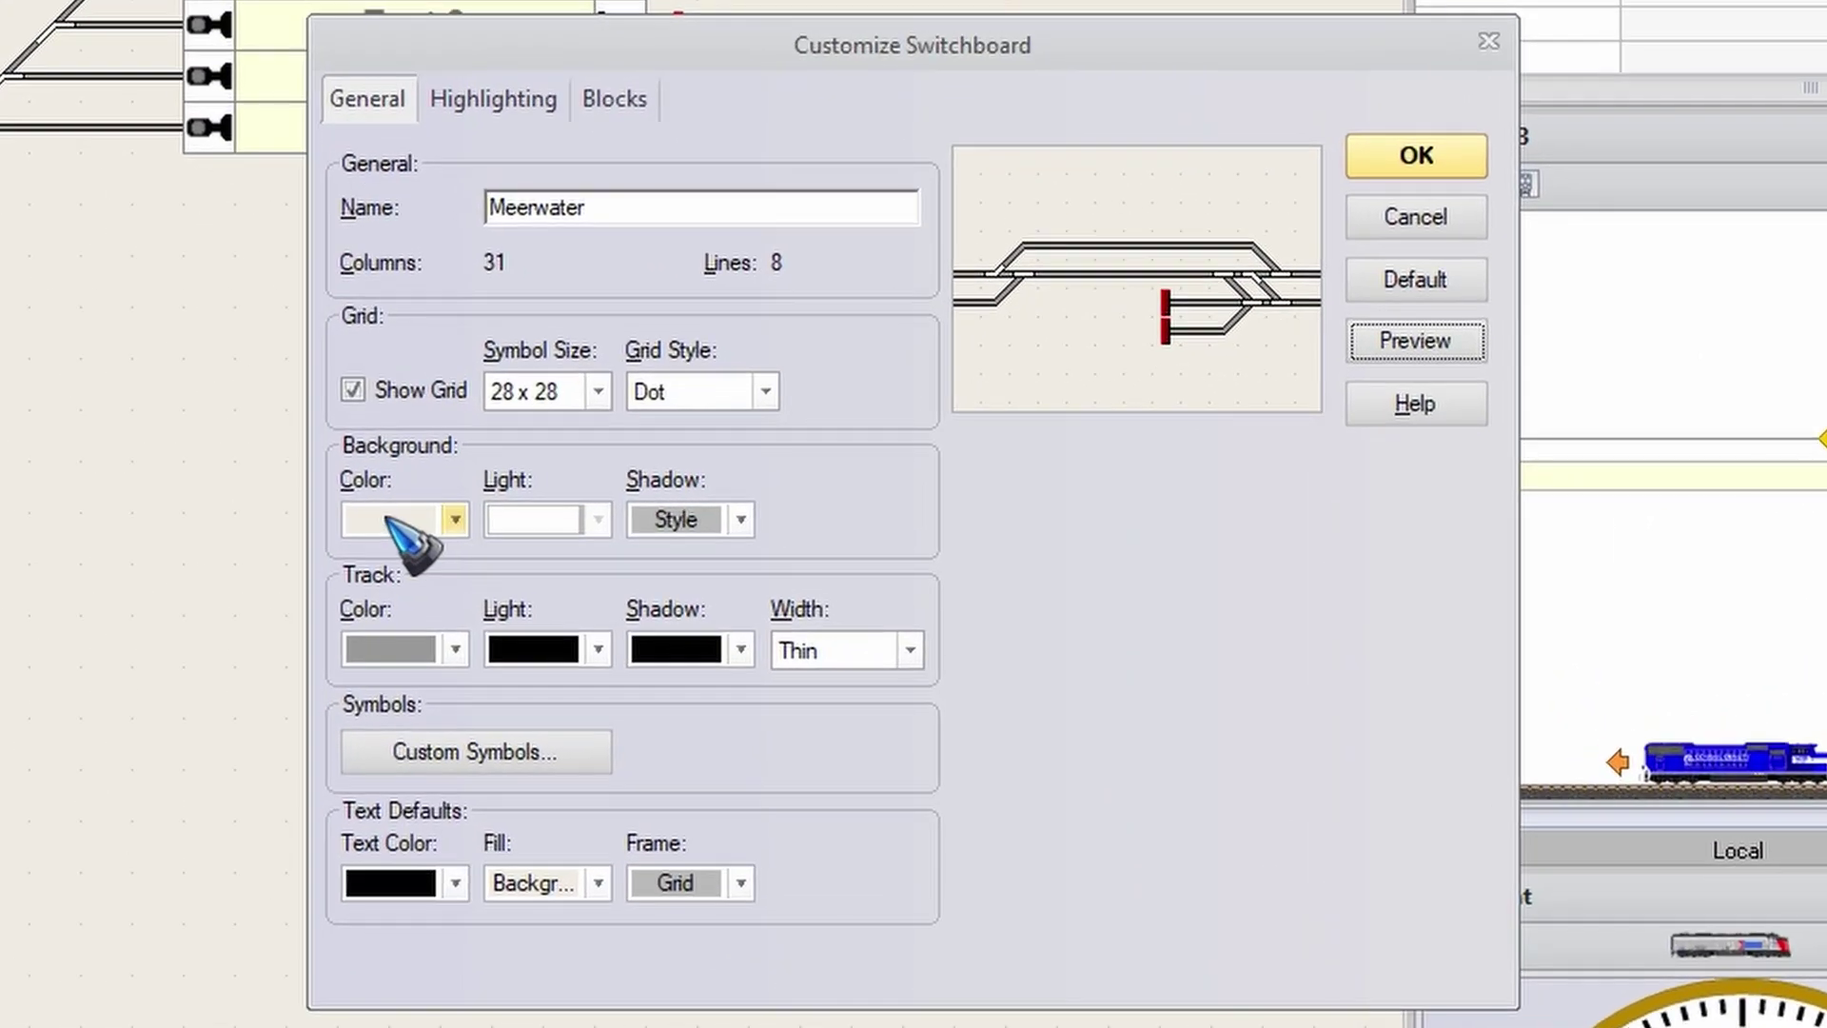
# Set the track colour to the saved off-white custom colour
pyautogui.click(414, 649)
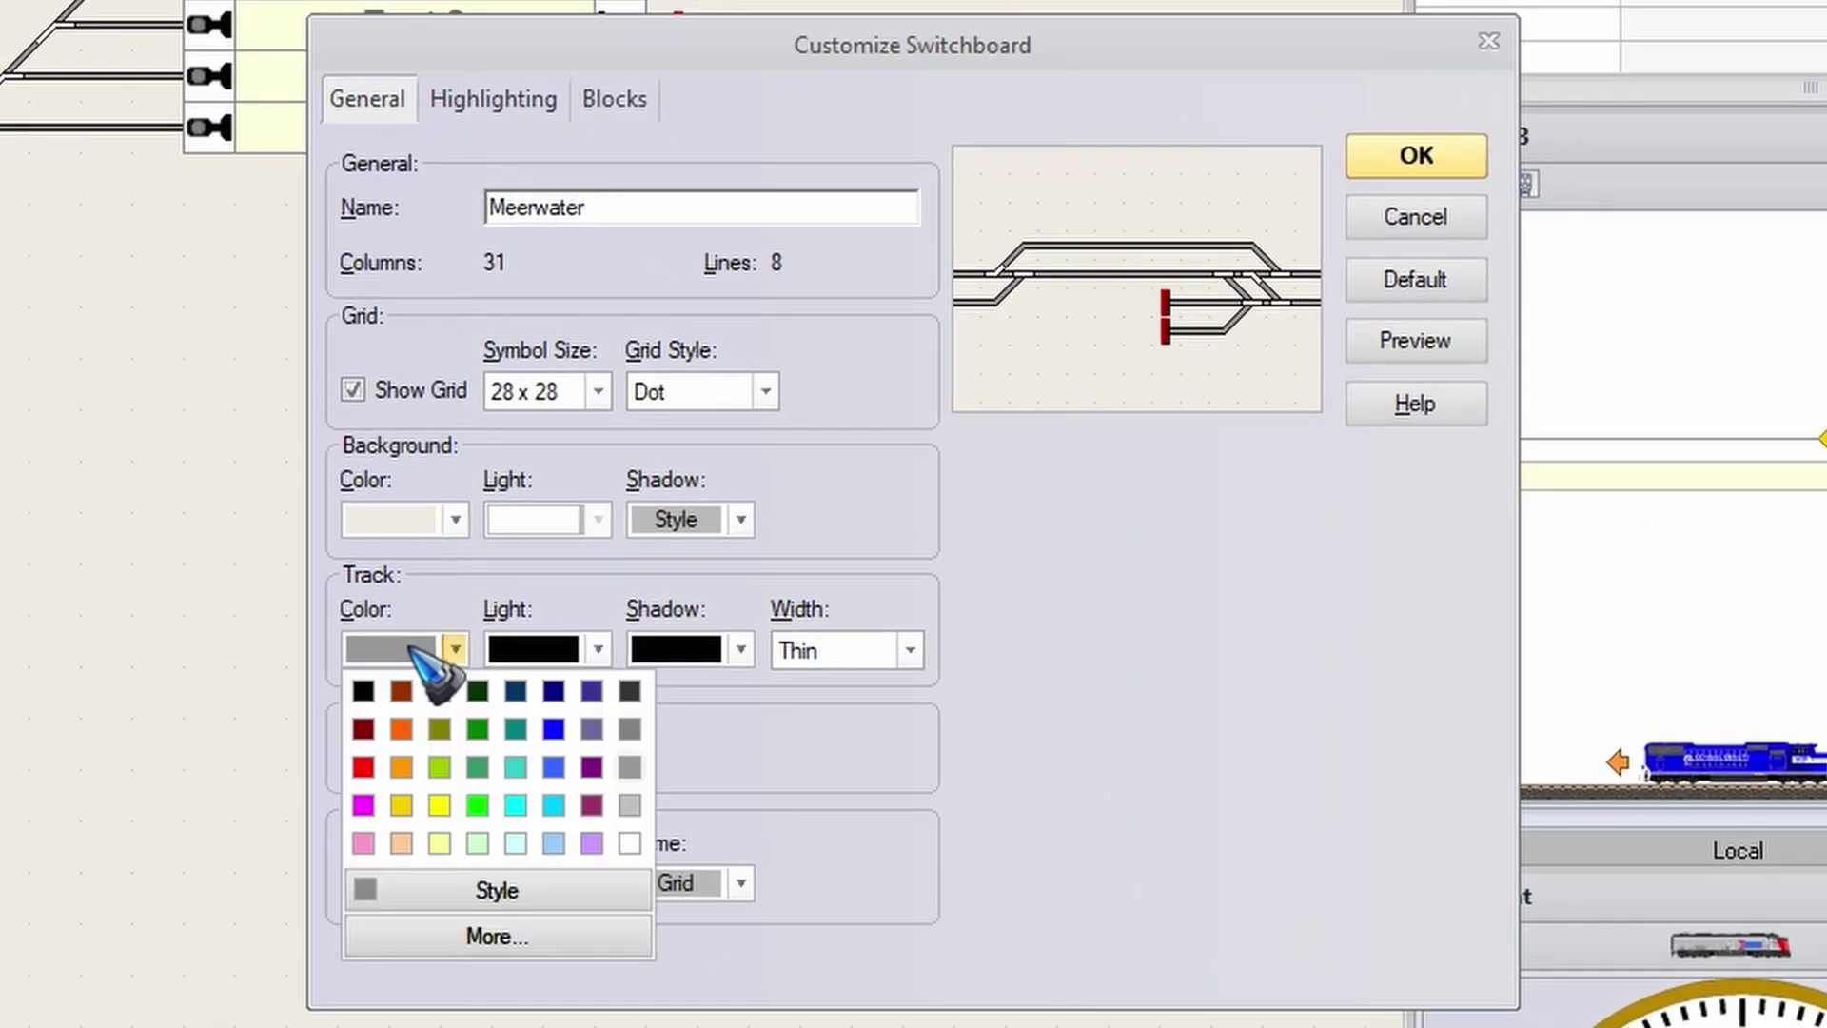
pyautogui.click(512, 931)
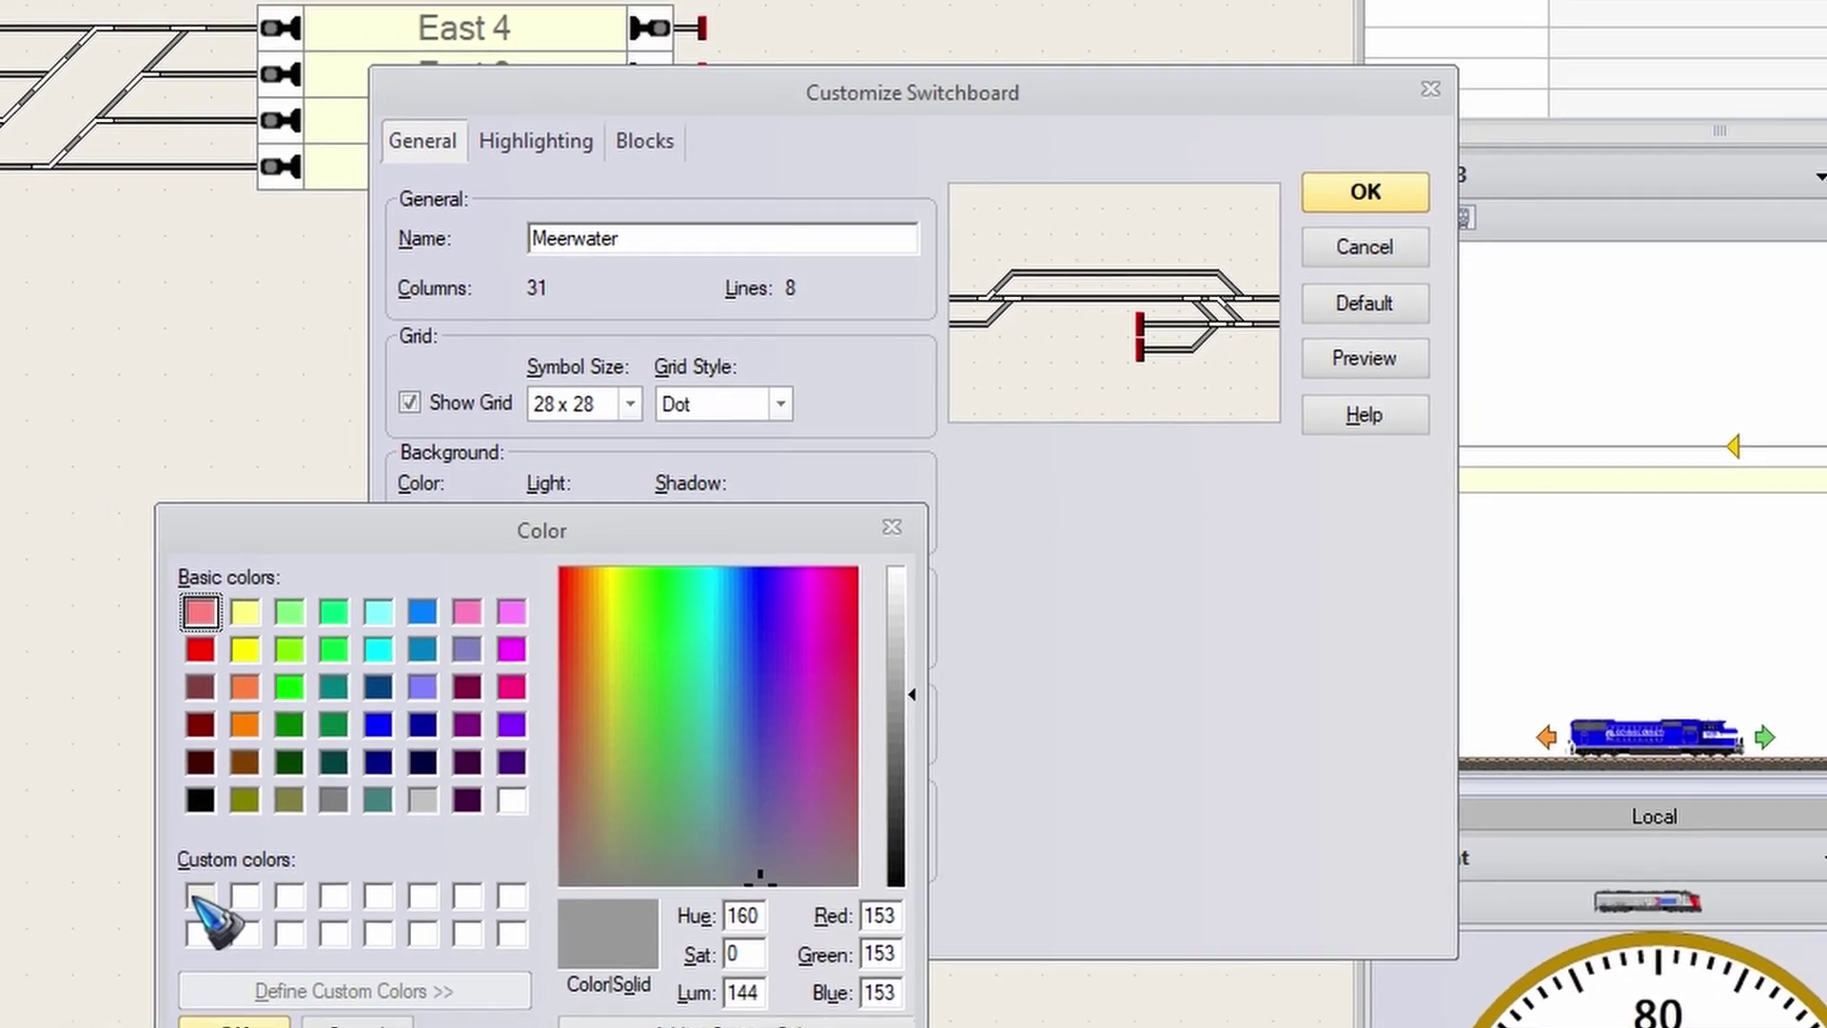
pyautogui.click(137, 929)
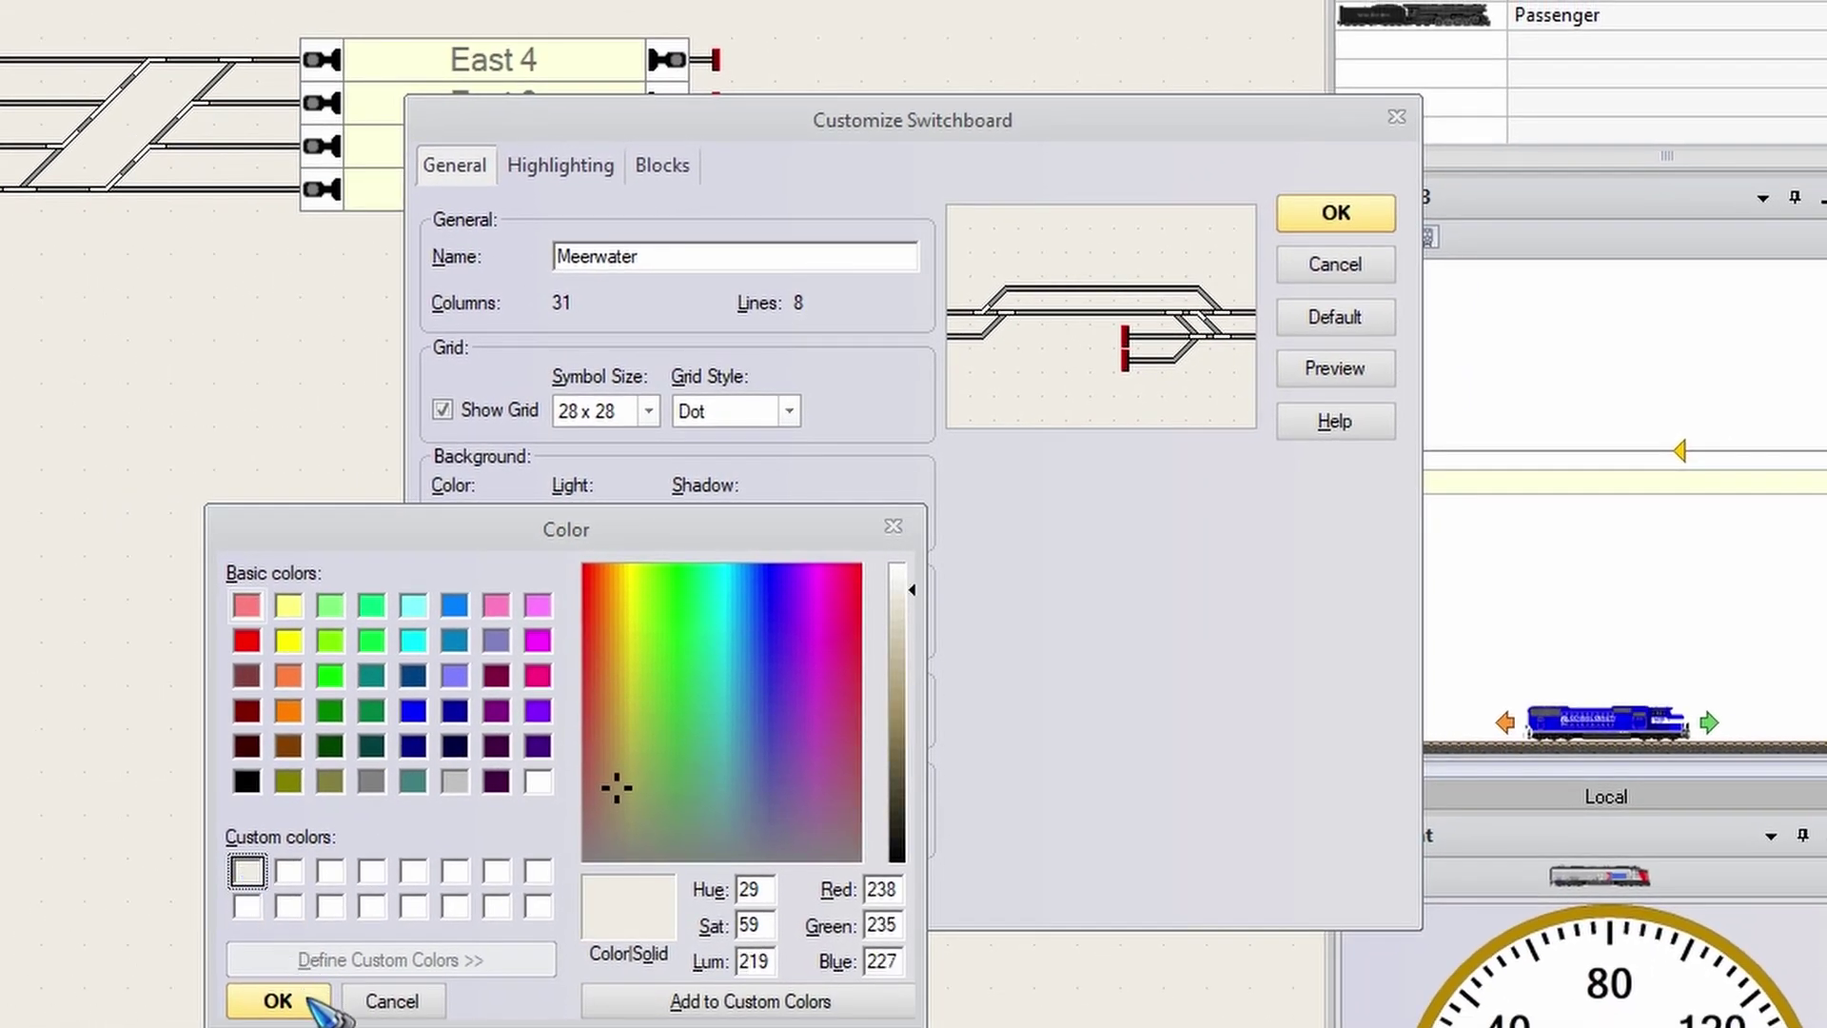
pyautogui.click(278, 1000)
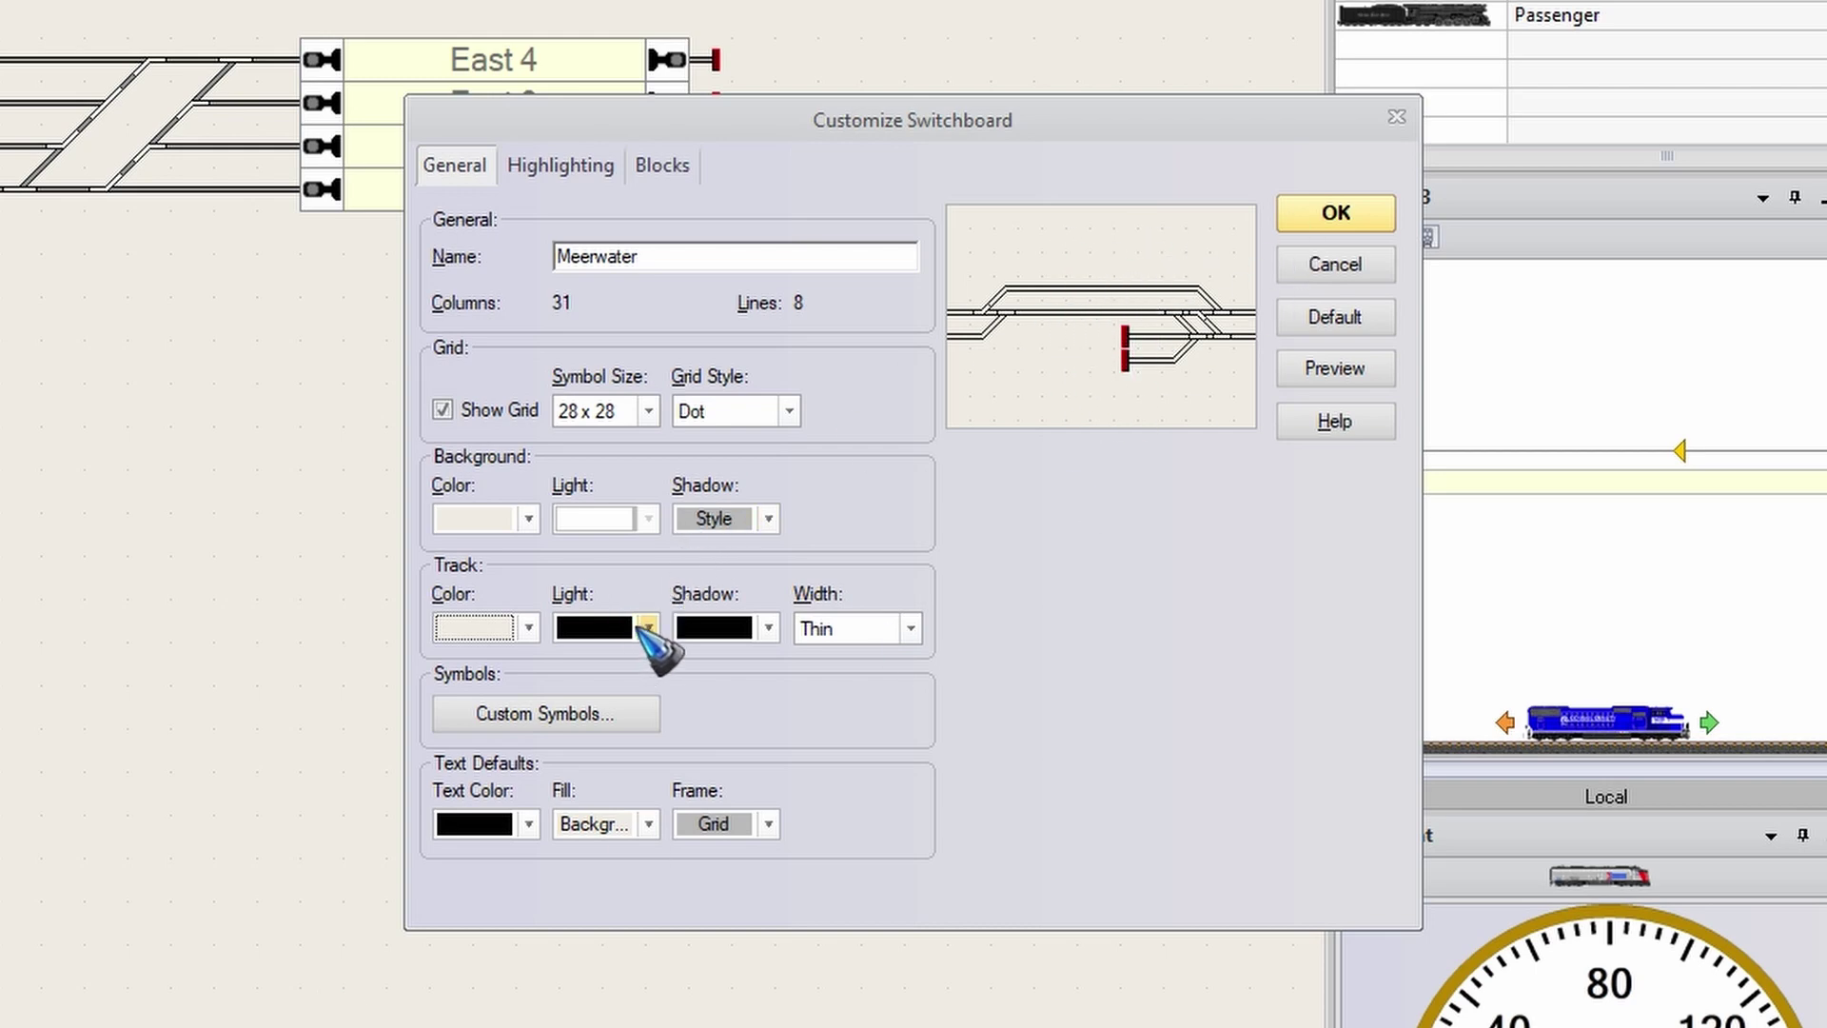
# Set both the track light and track shadow colours to a darkened beige
pyautogui.click(647, 628)
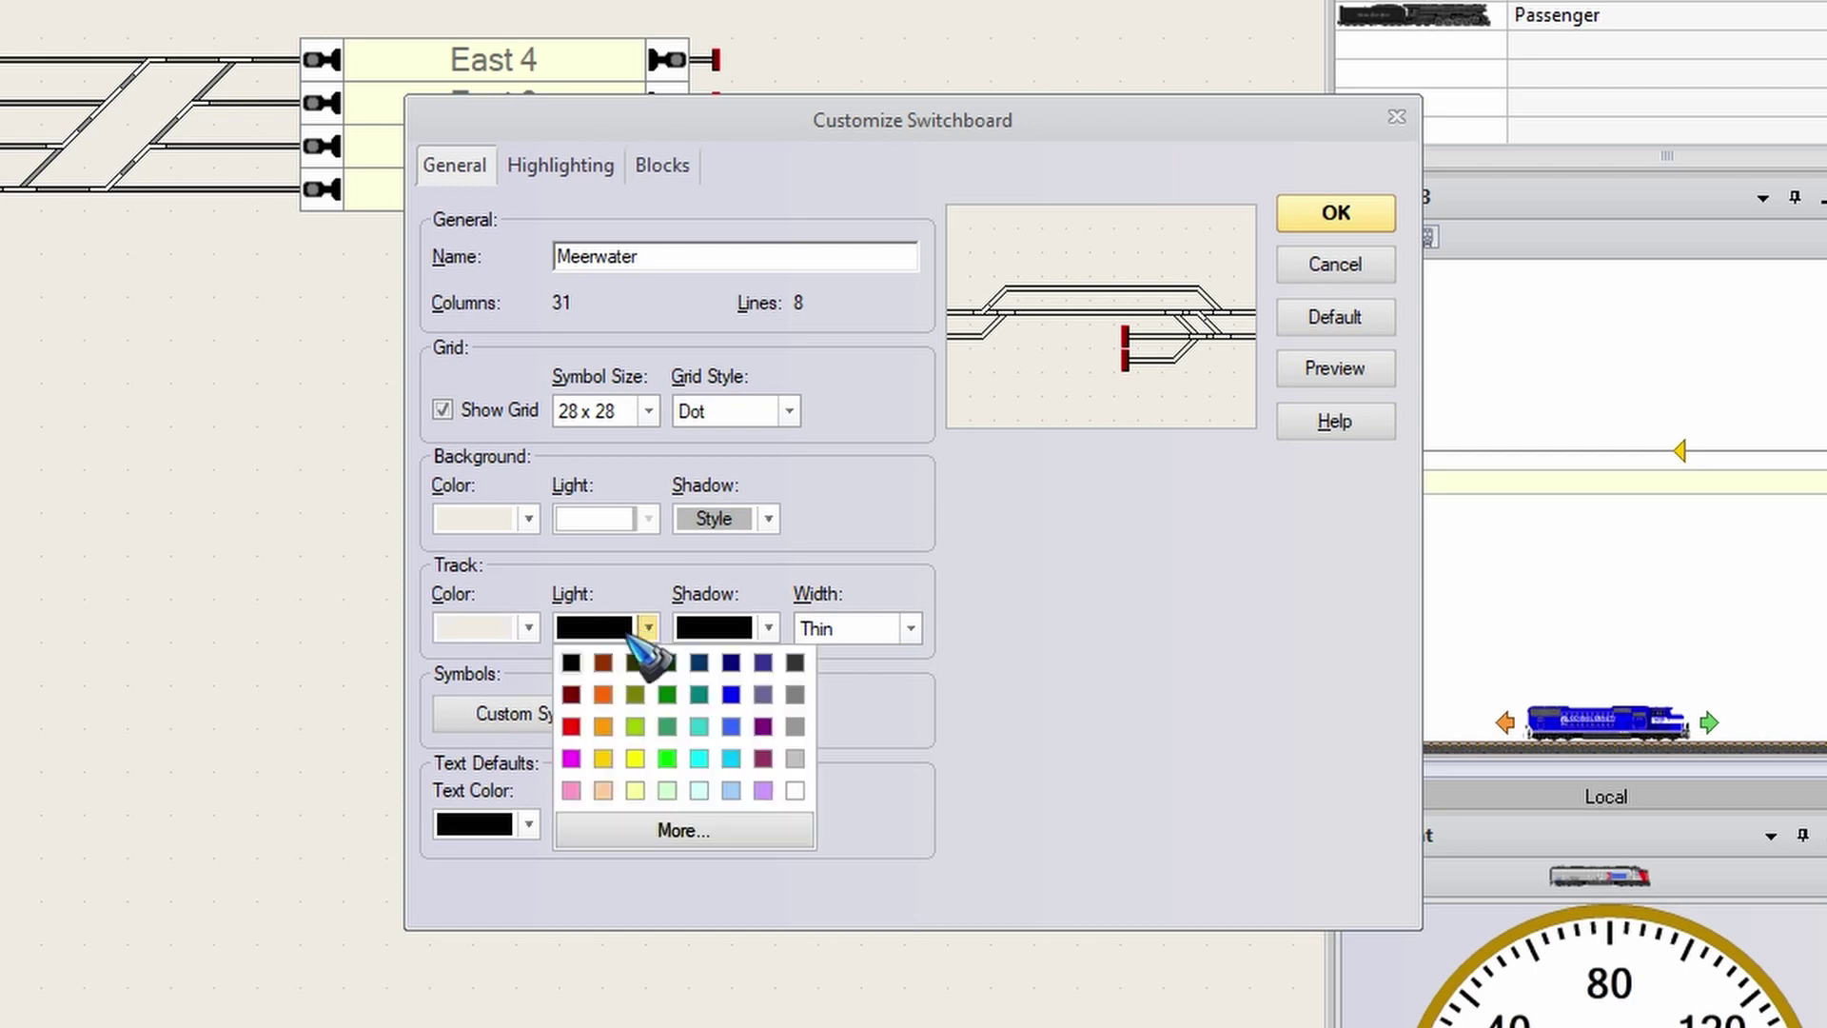
pyautogui.click(684, 833)
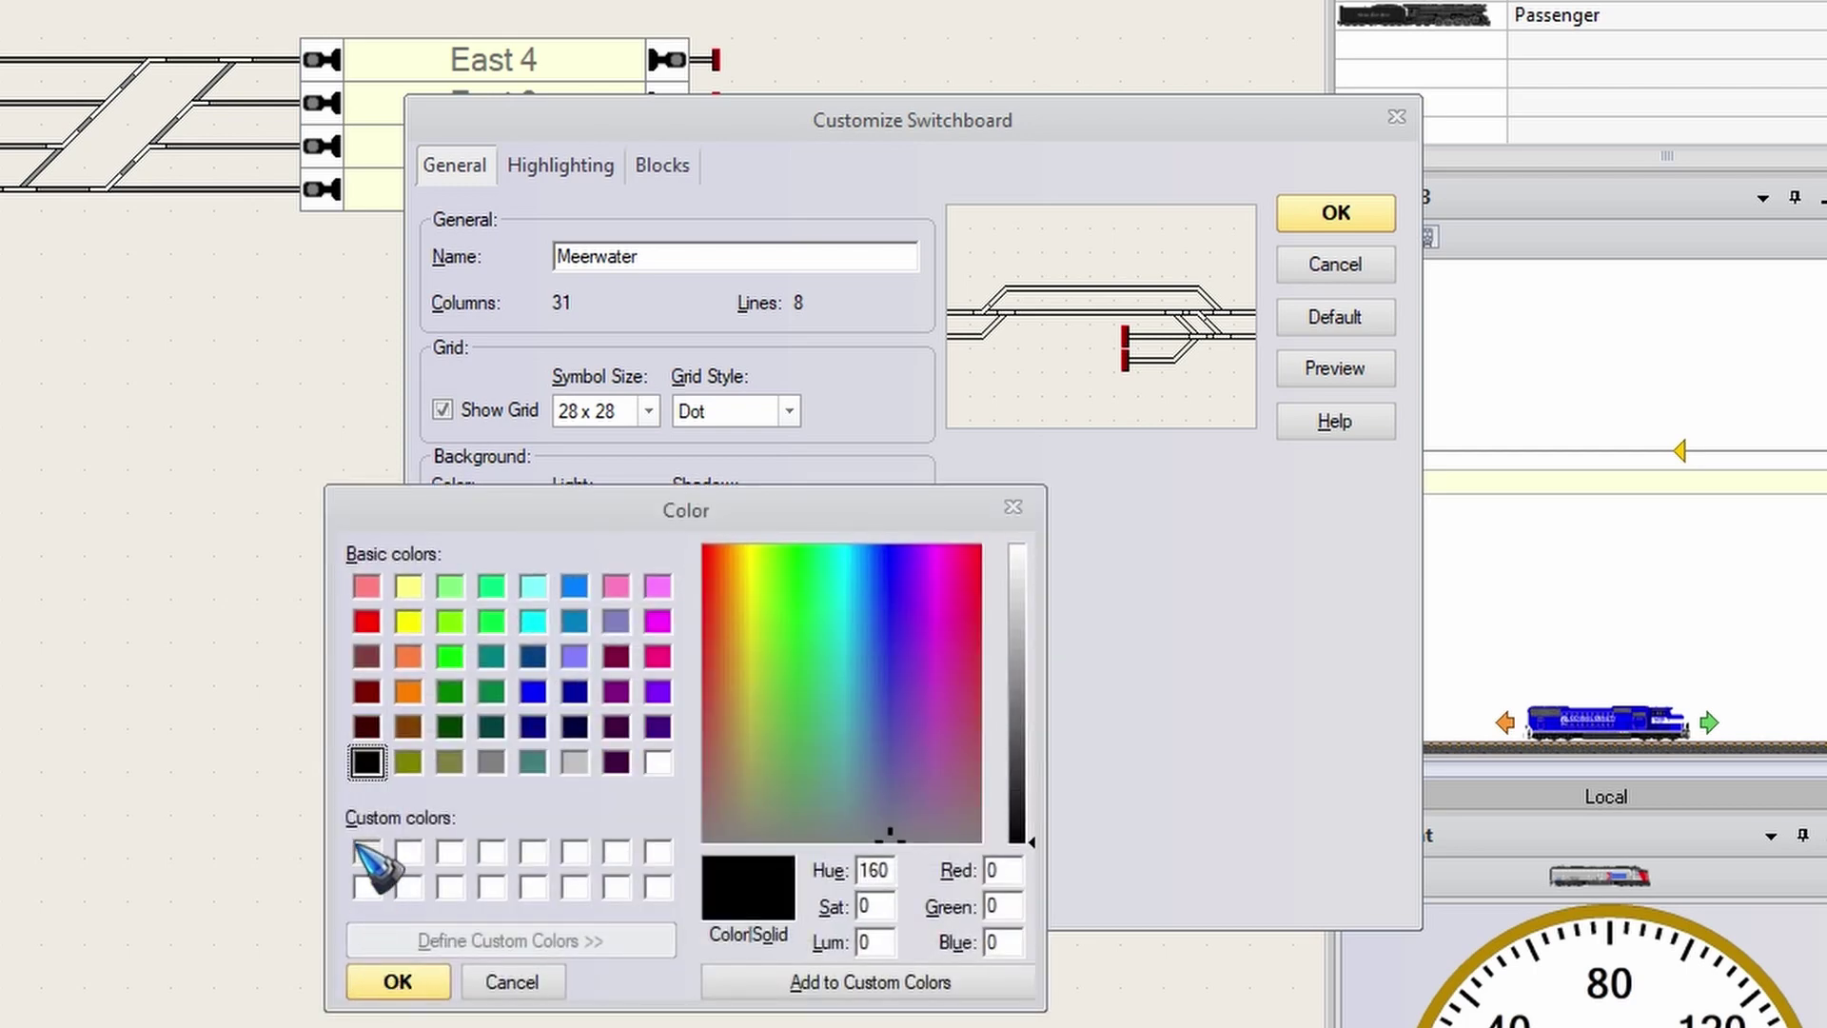
pyautogui.click(366, 846)
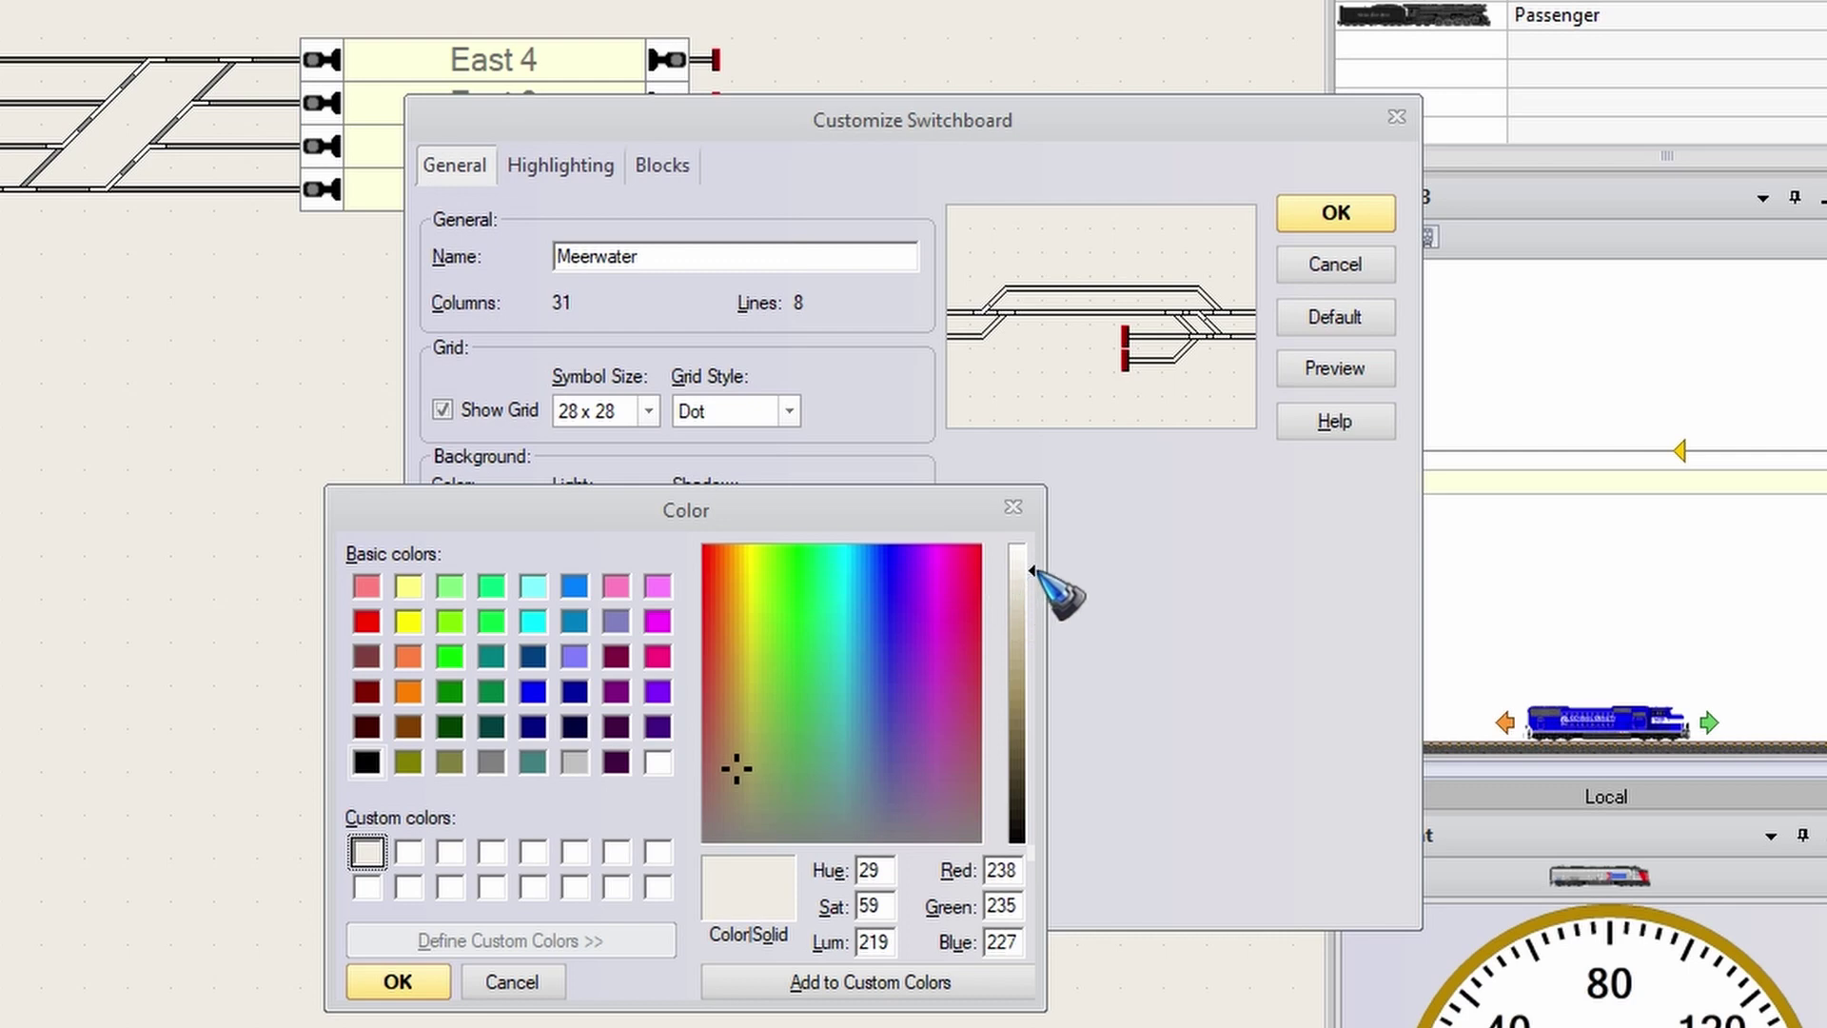
pyautogui.click(1024, 631)
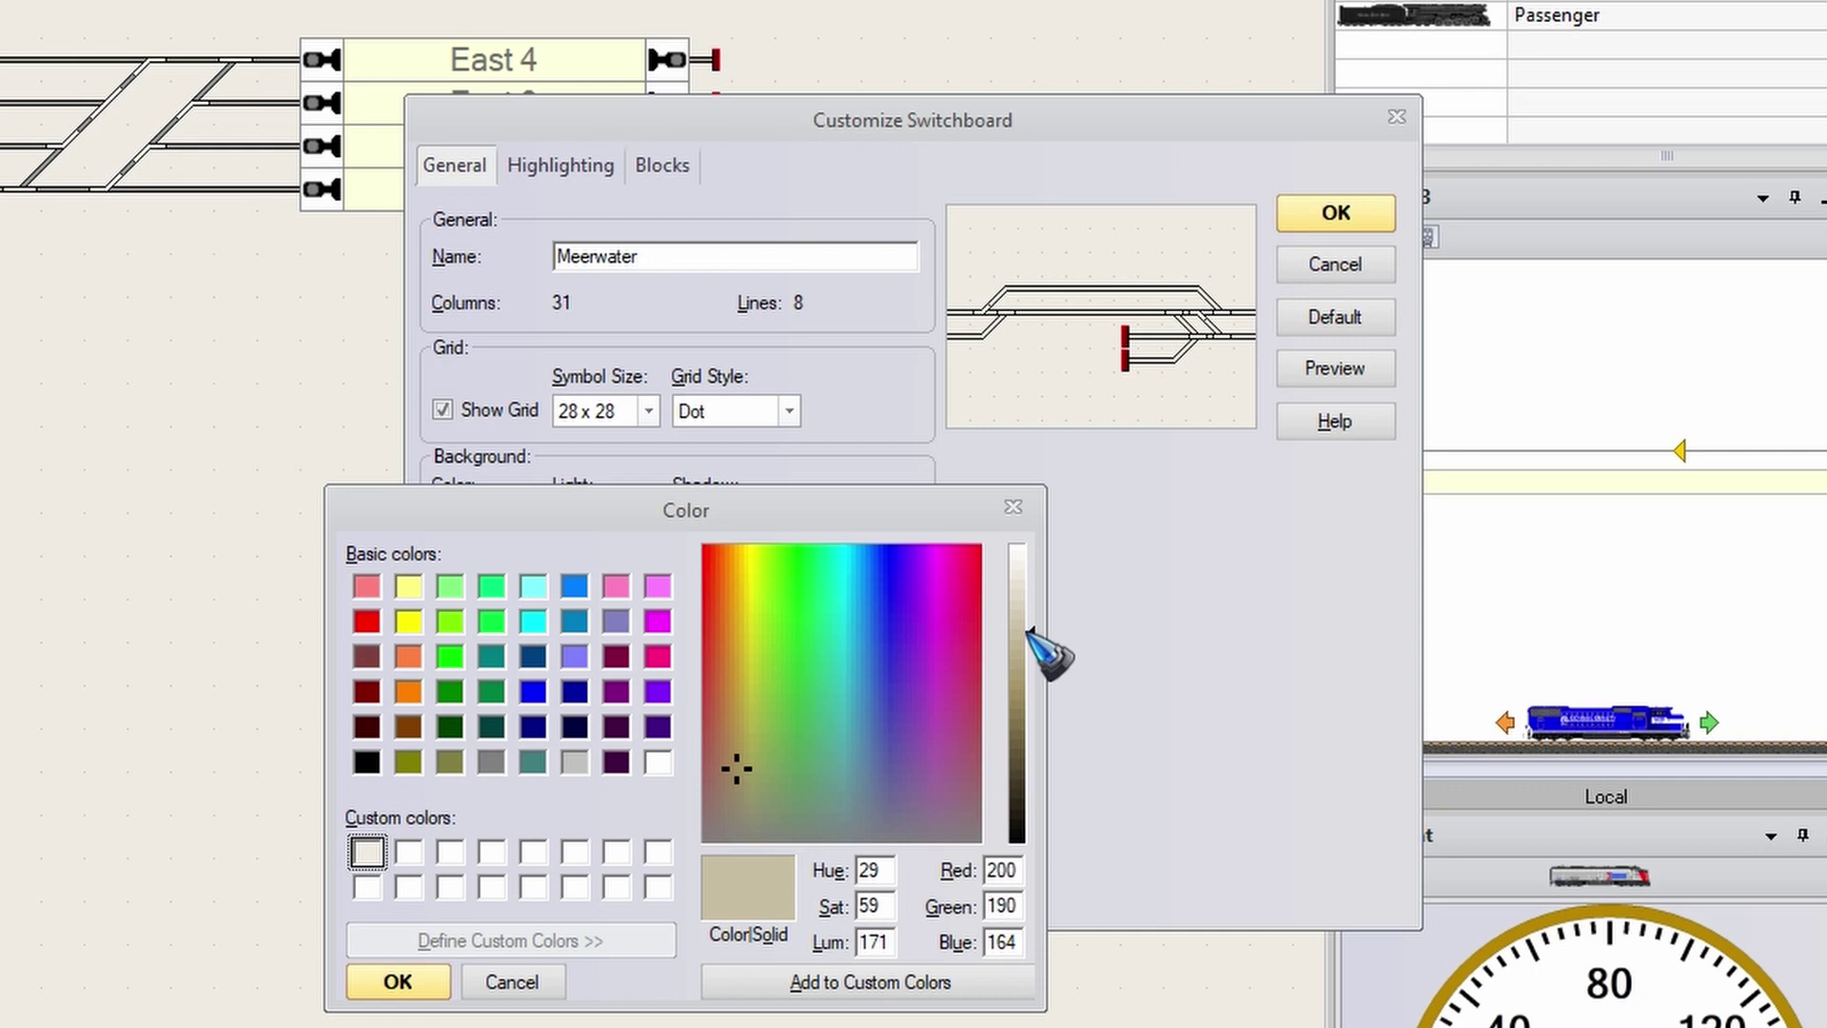
pyautogui.click(400, 980)
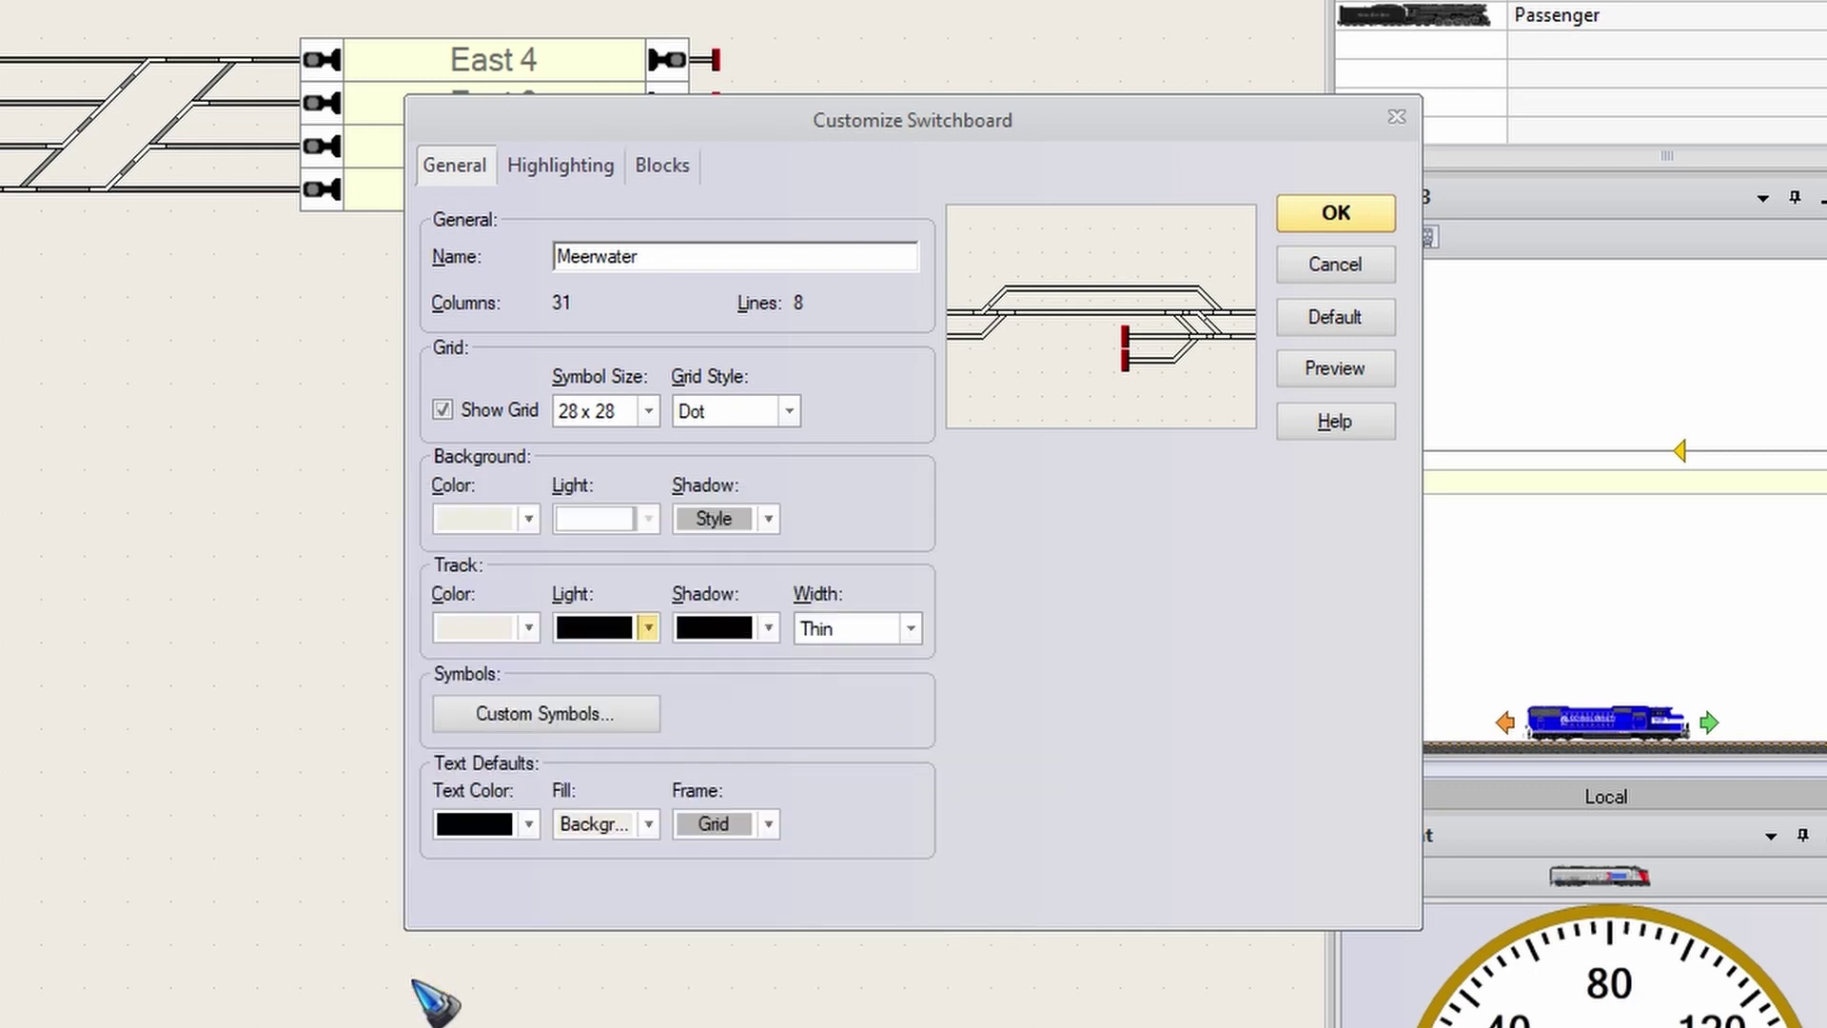
pyautogui.click(766, 628)
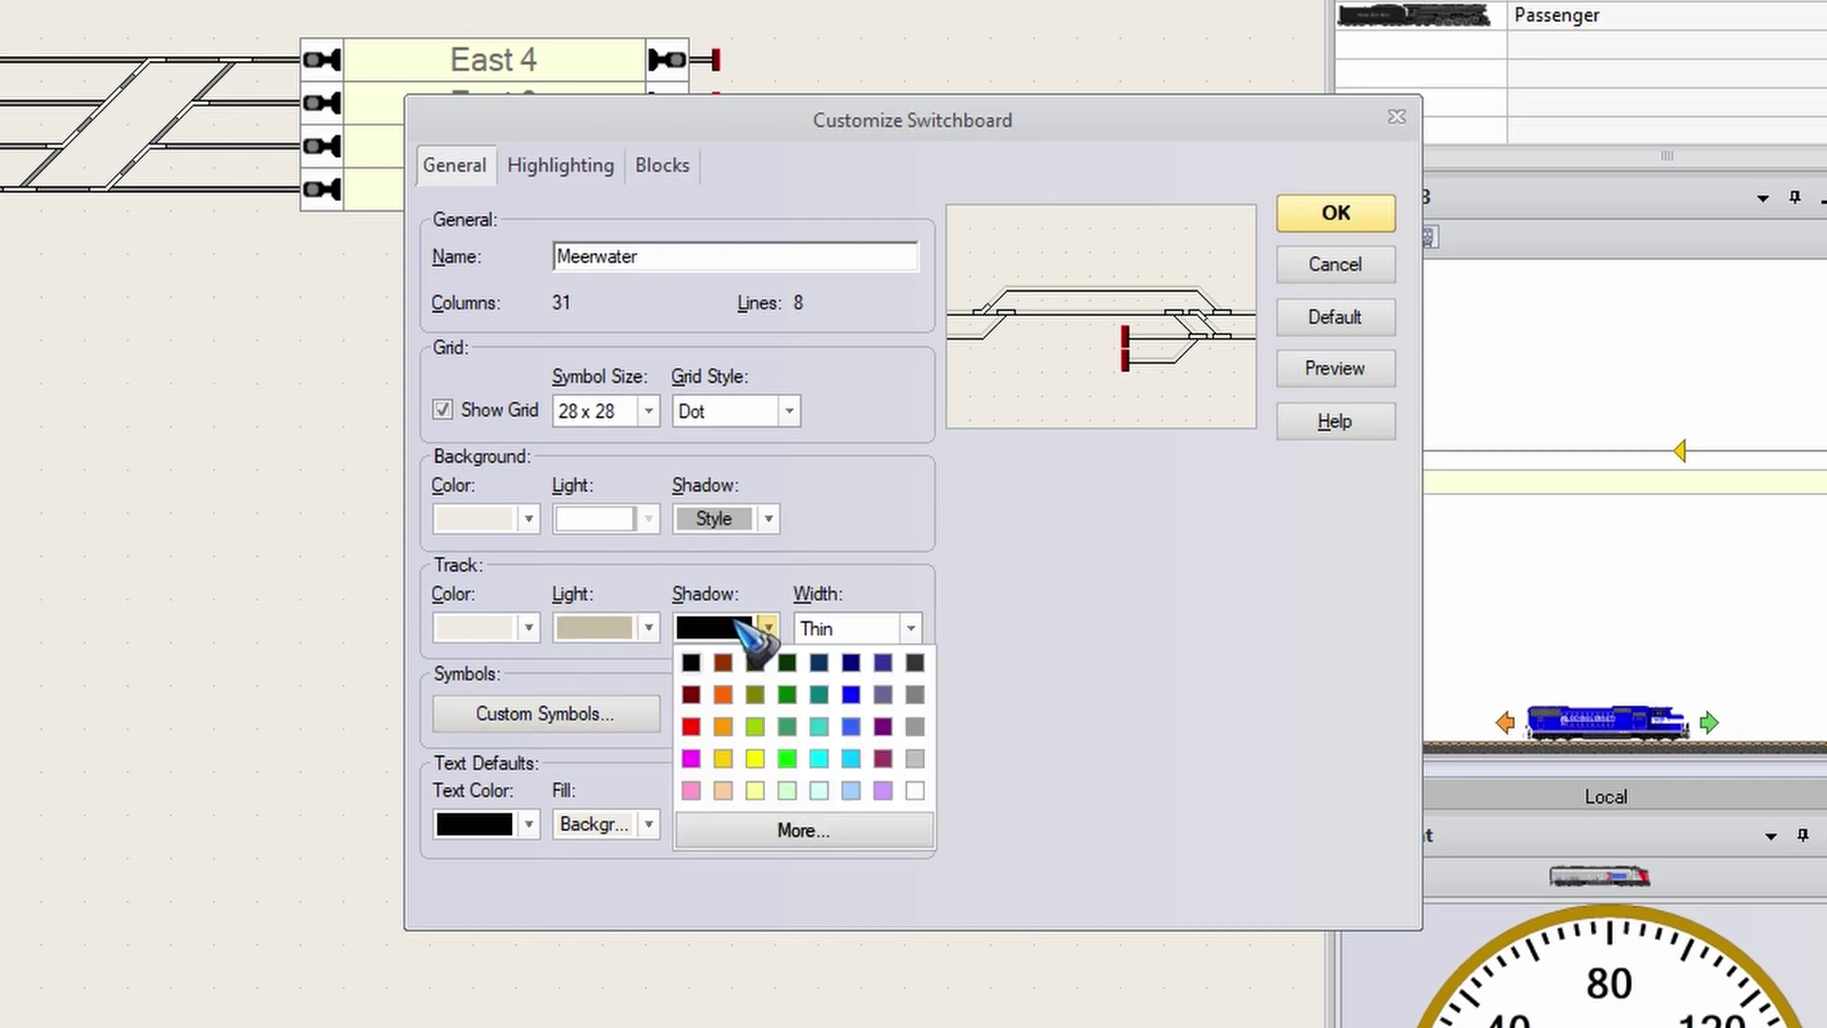
pyautogui.click(828, 830)
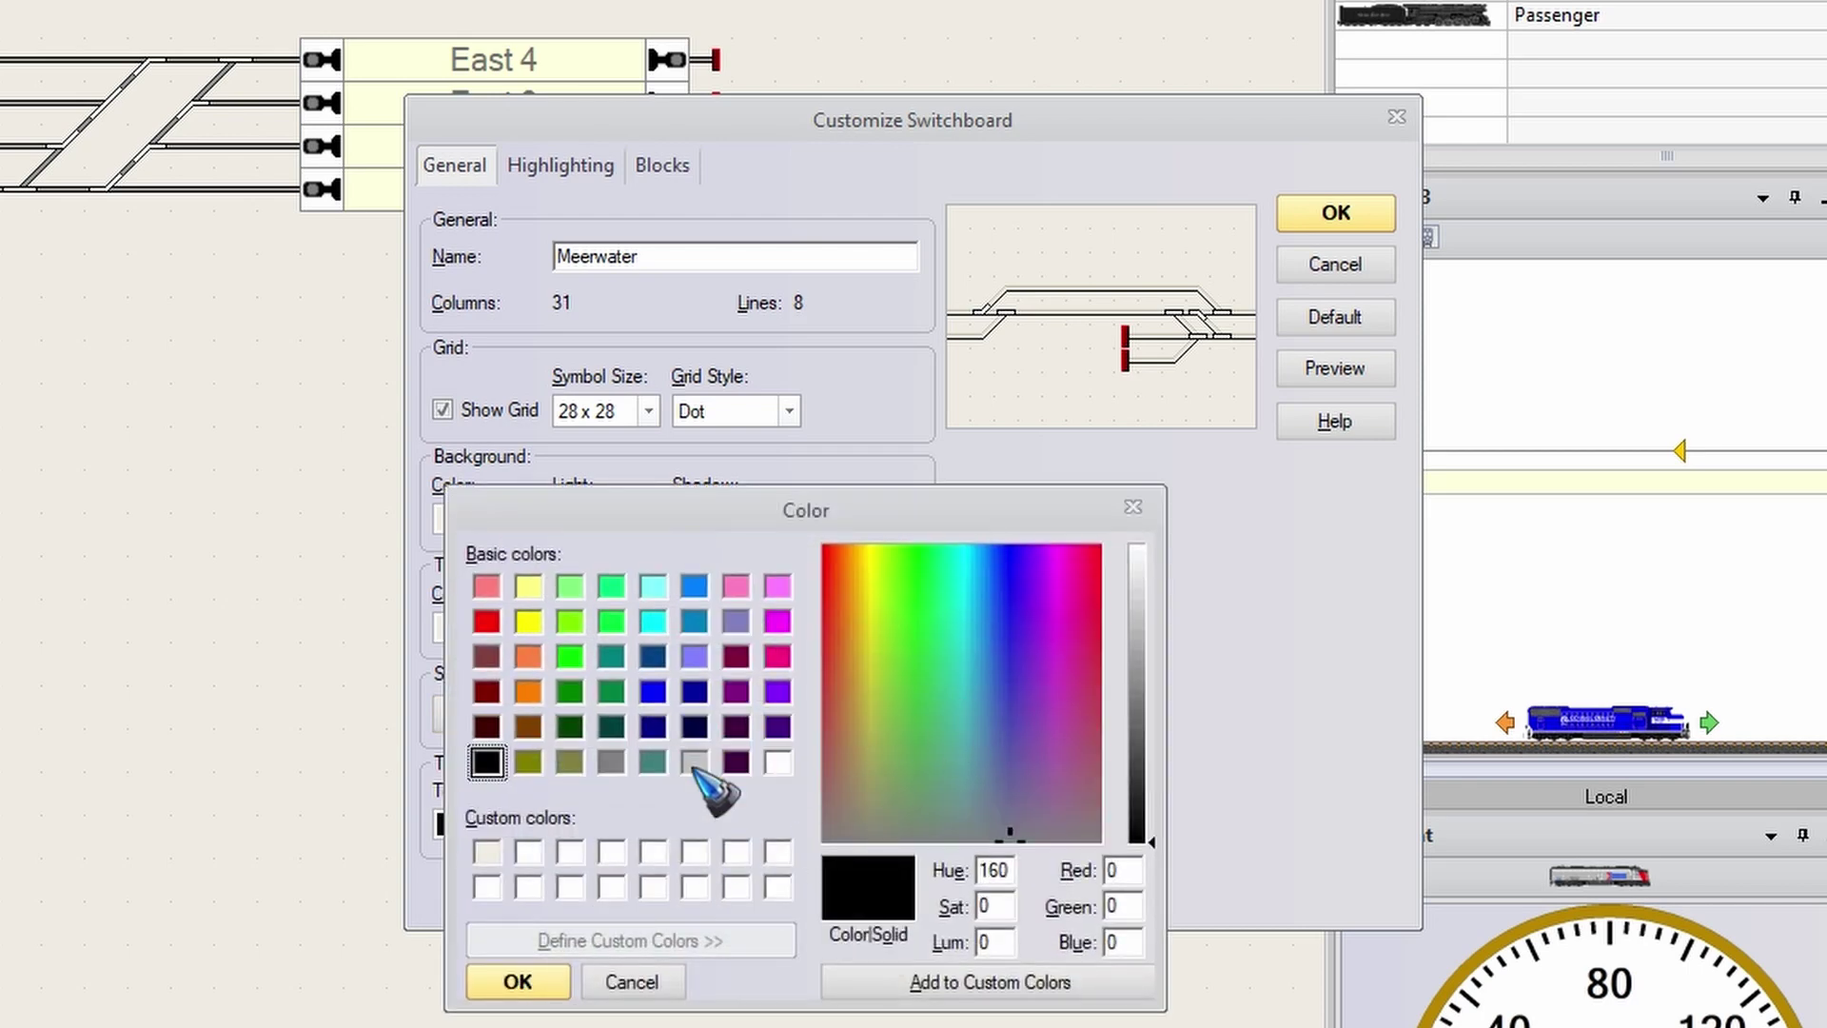
pyautogui.click(486, 851)
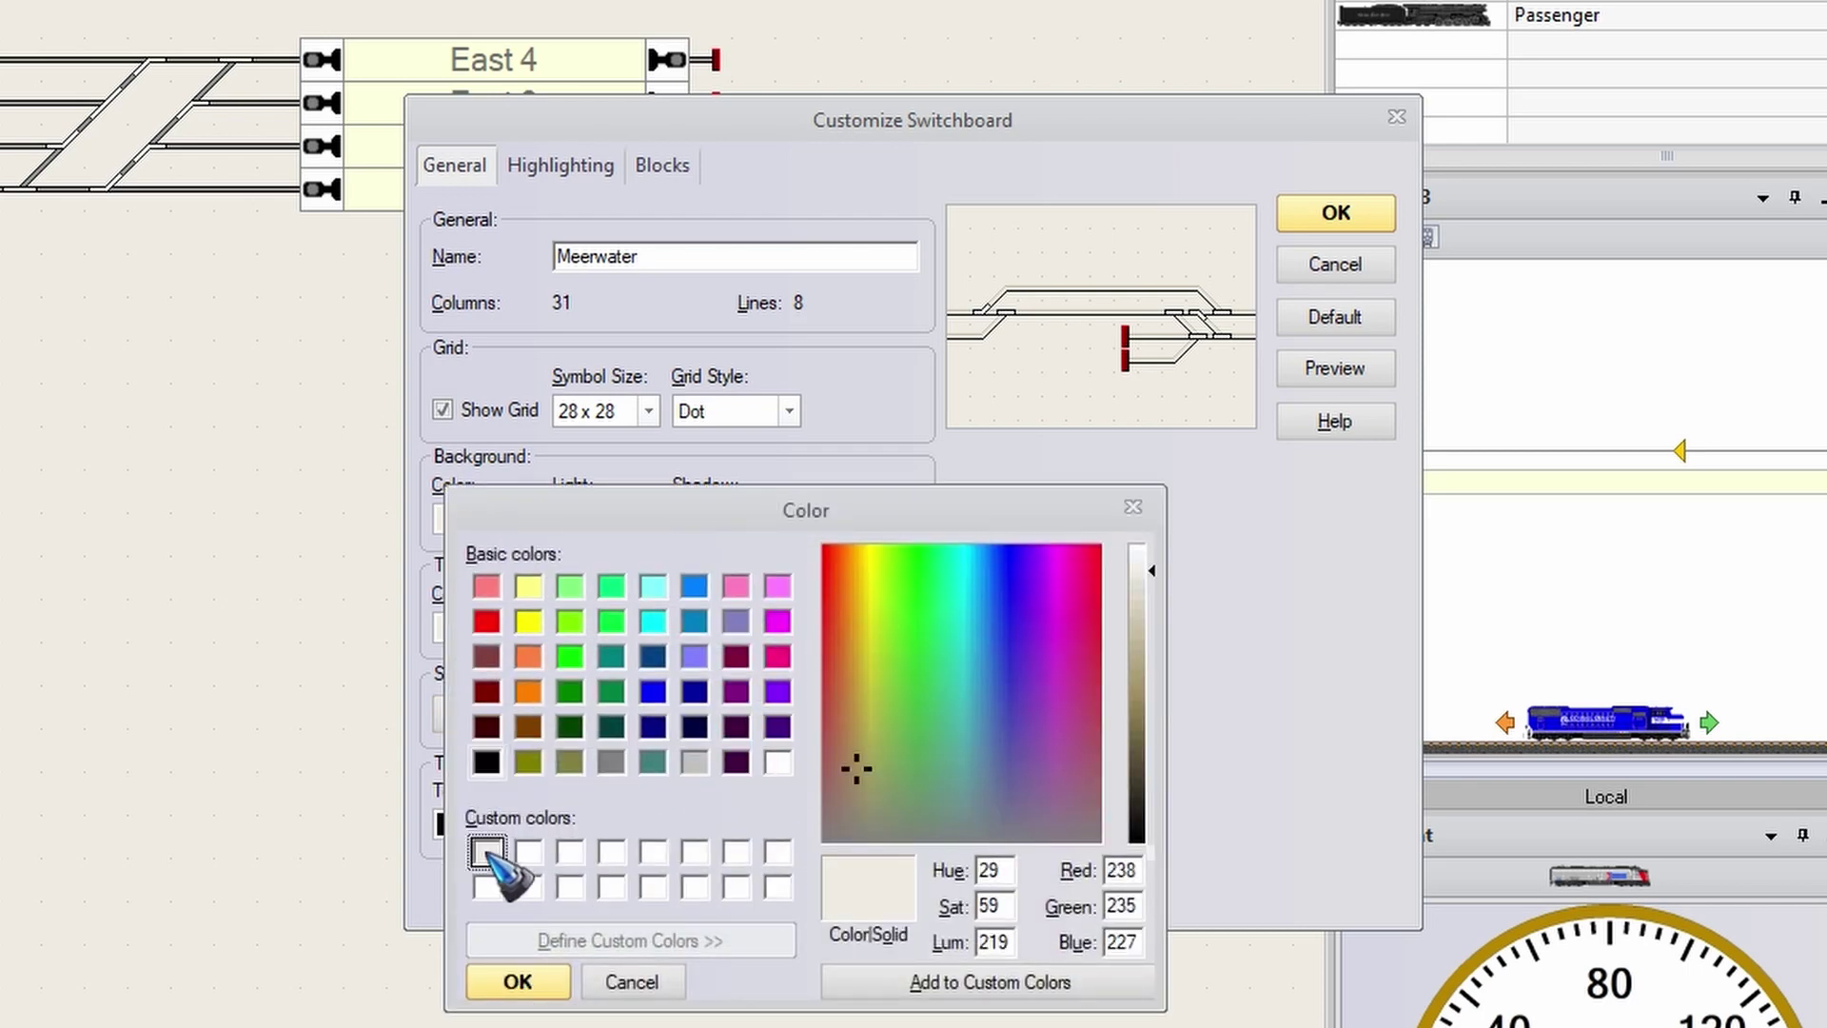
pyautogui.click(1140, 628)
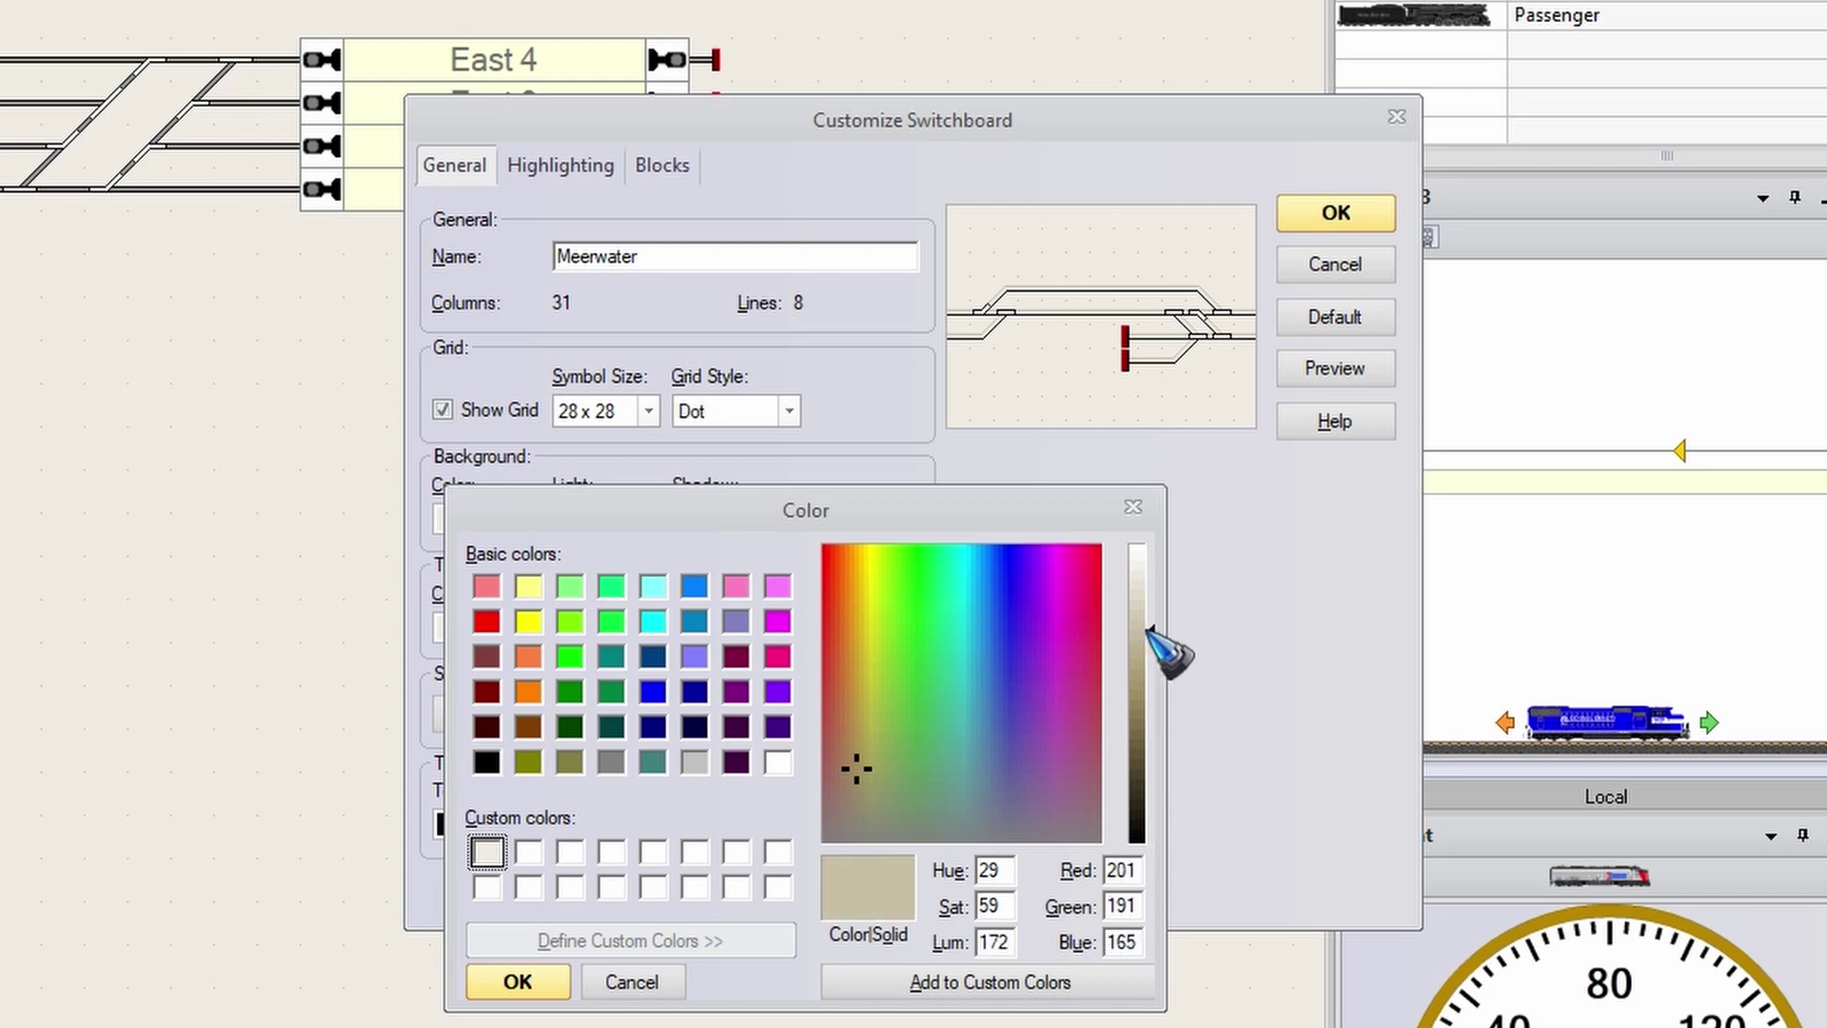
pyautogui.click(521, 982)
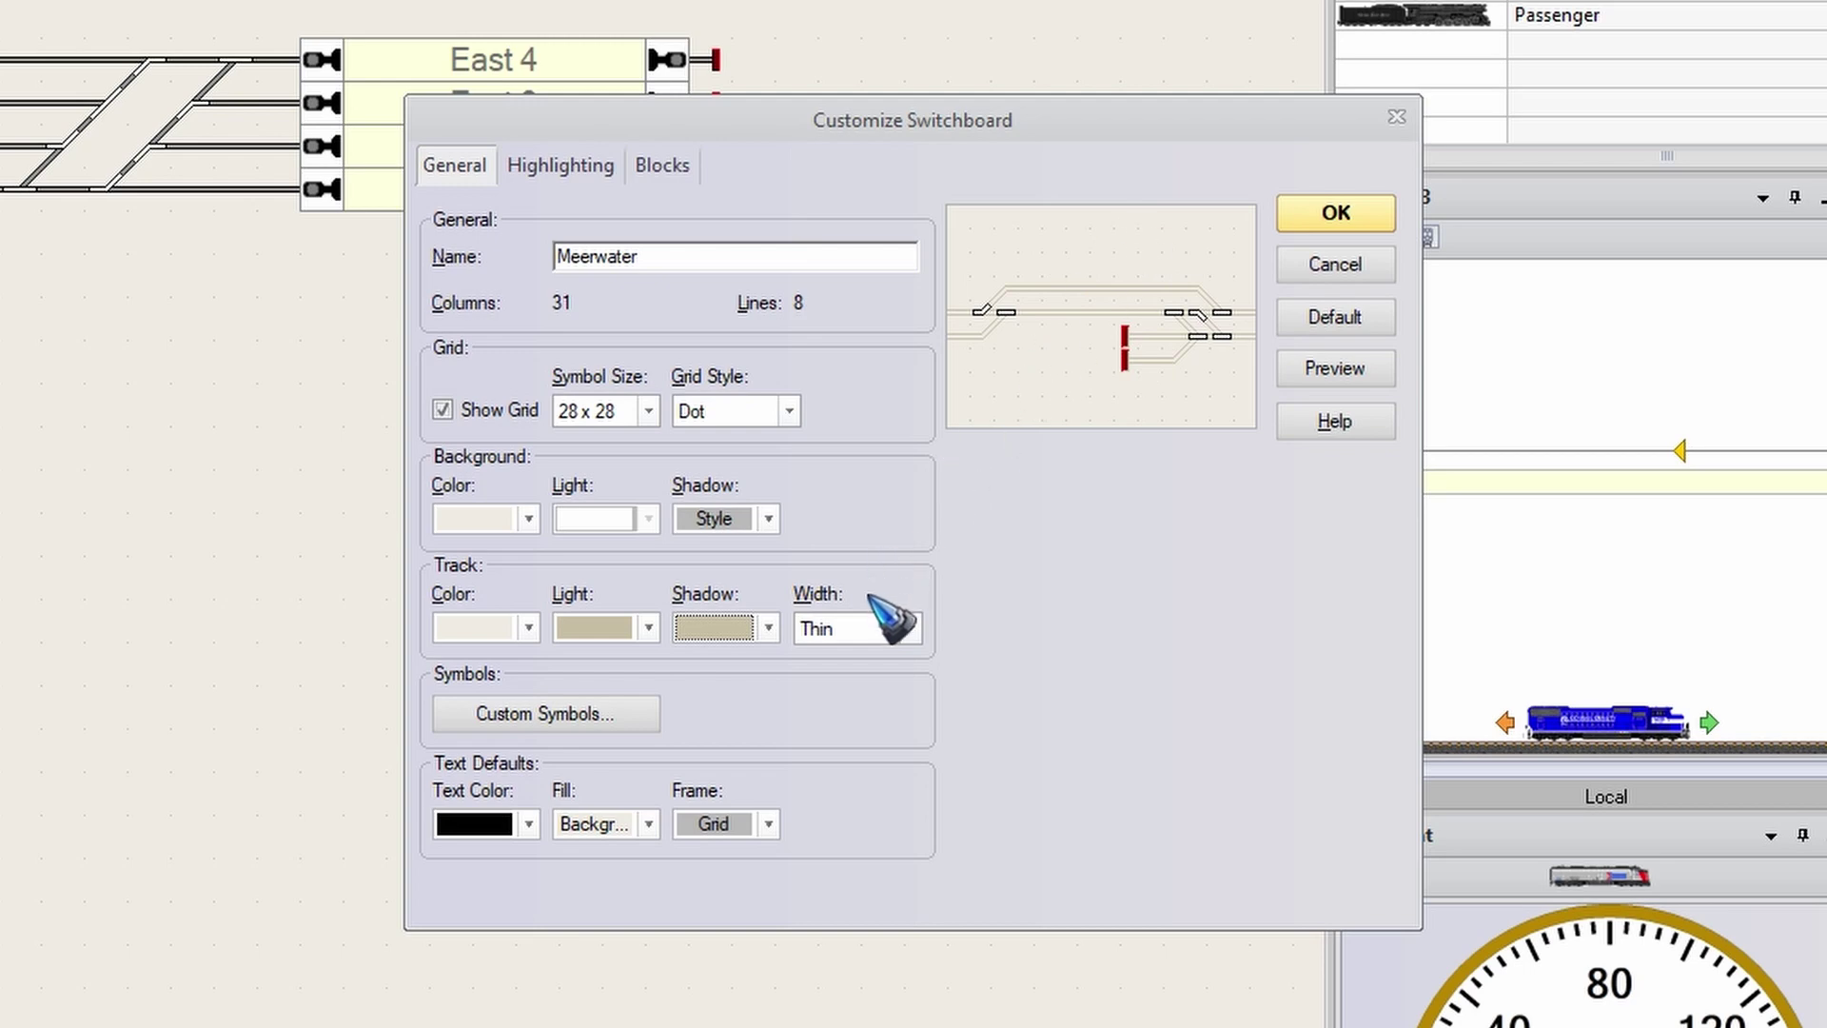
# Make the track width Thick and preview the beige tracks
pyautogui.click(912, 628)
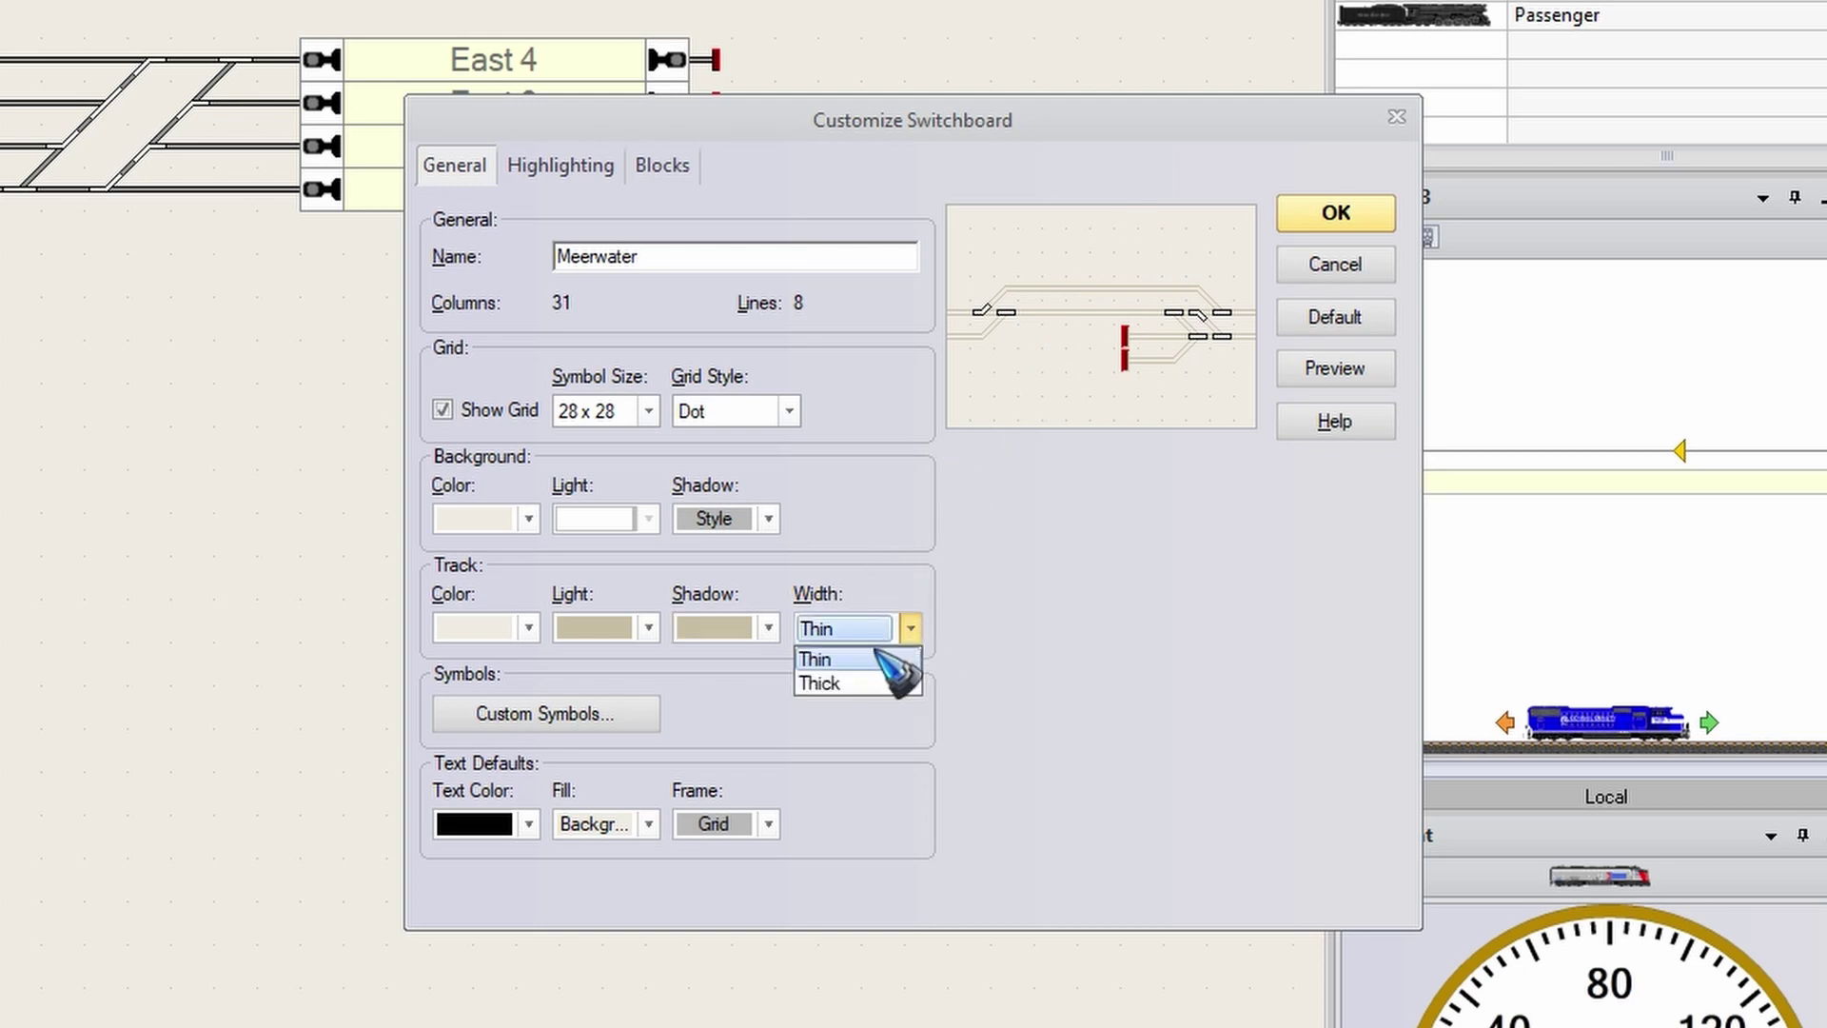
pyautogui.click(868, 683)
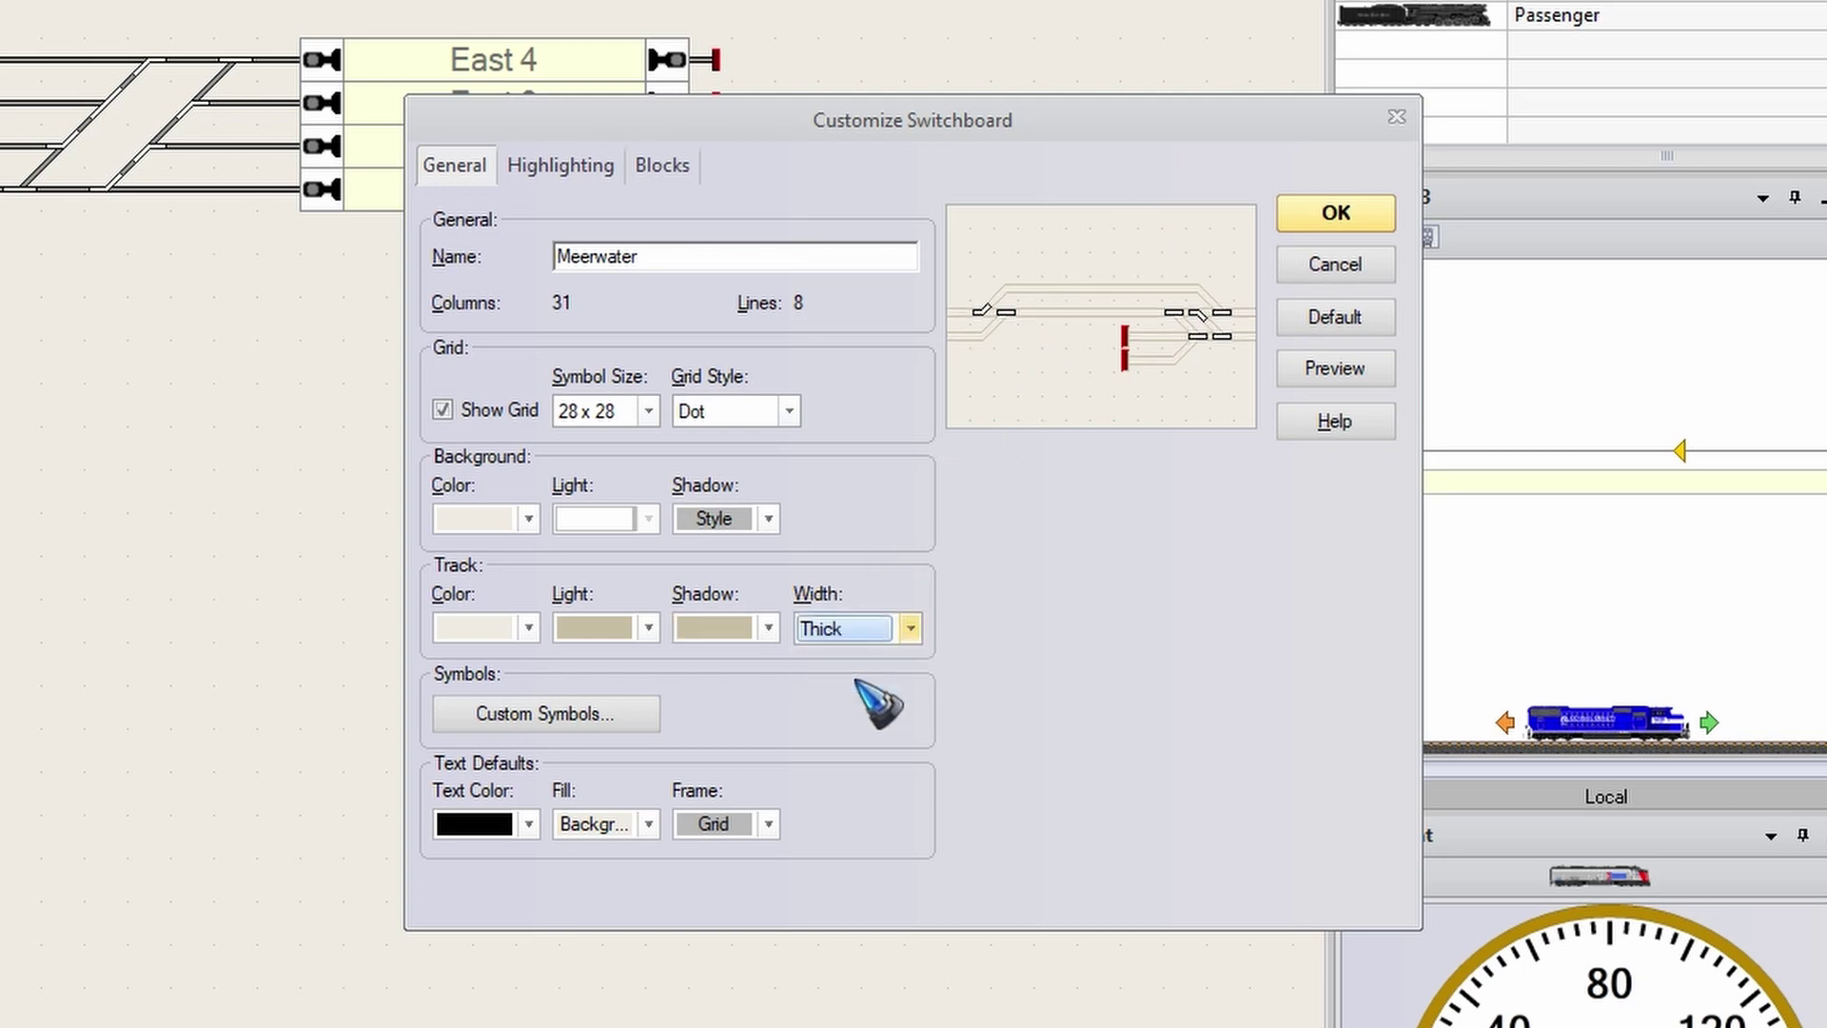
pyautogui.click(1337, 370)
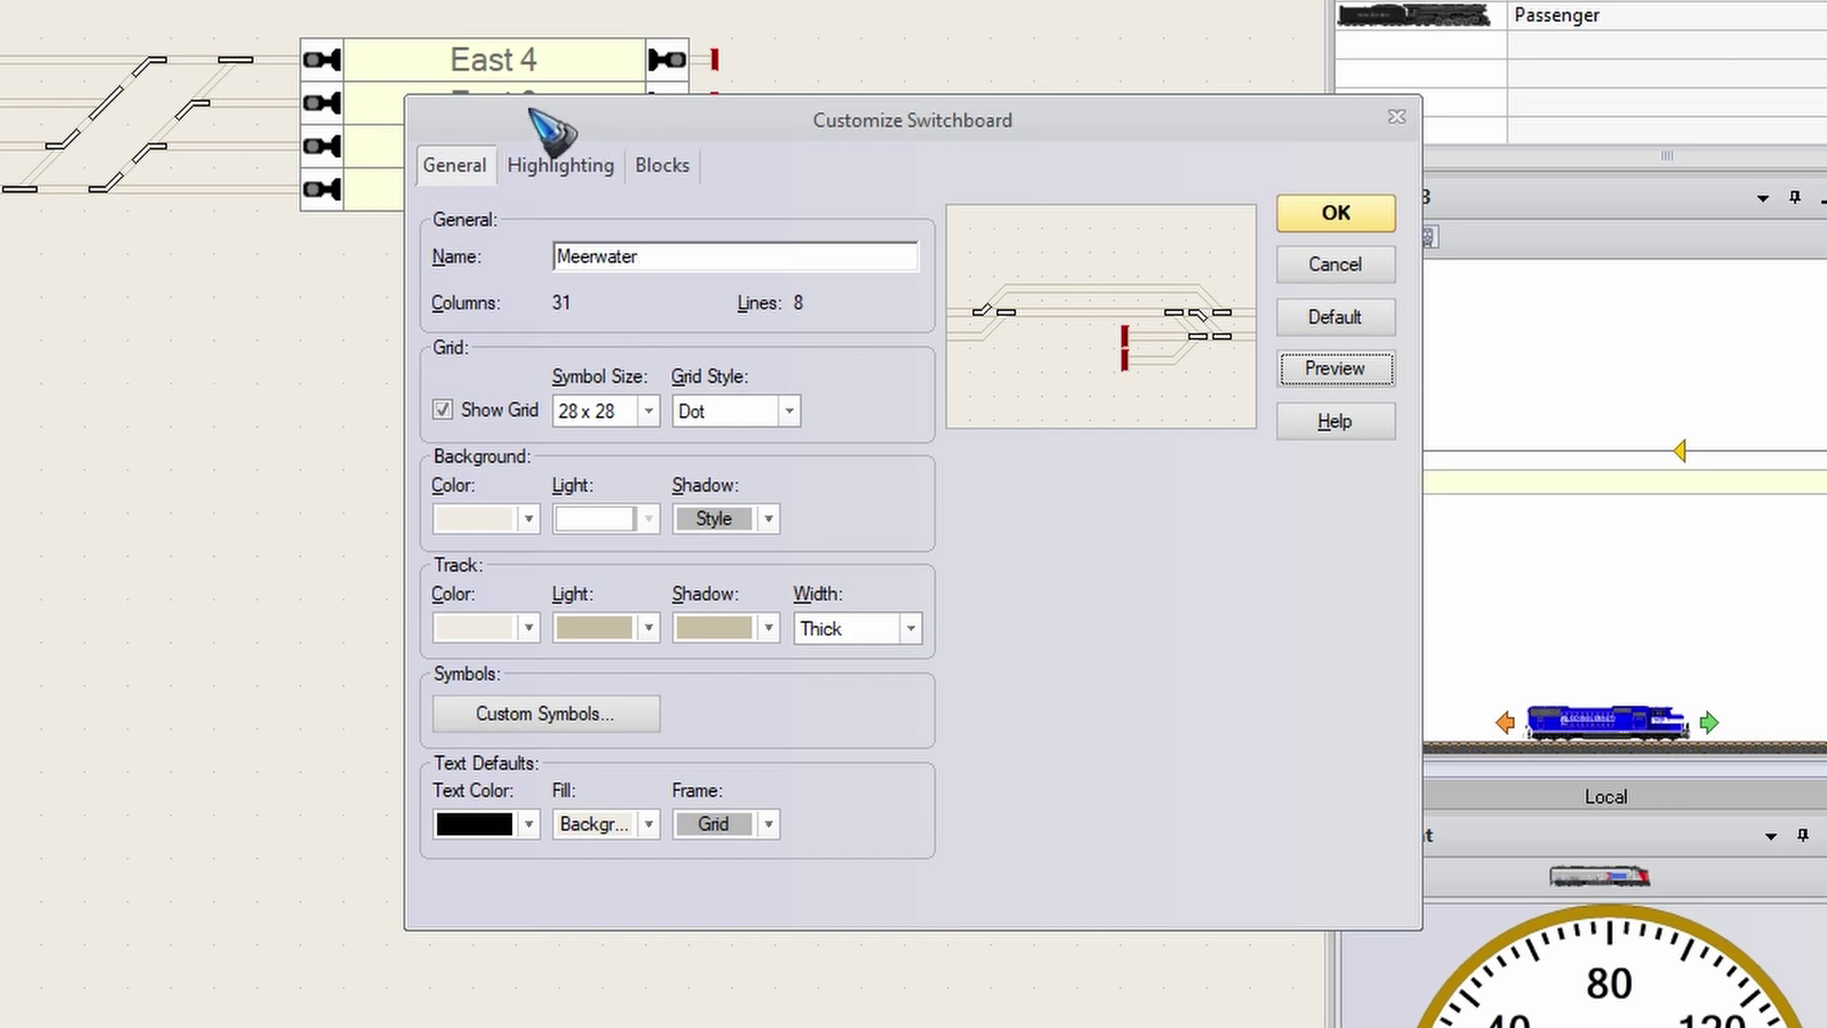
# On the Highlighting tab, set Turnout Status Color to orange and preview it
pyautogui.click(561, 166)
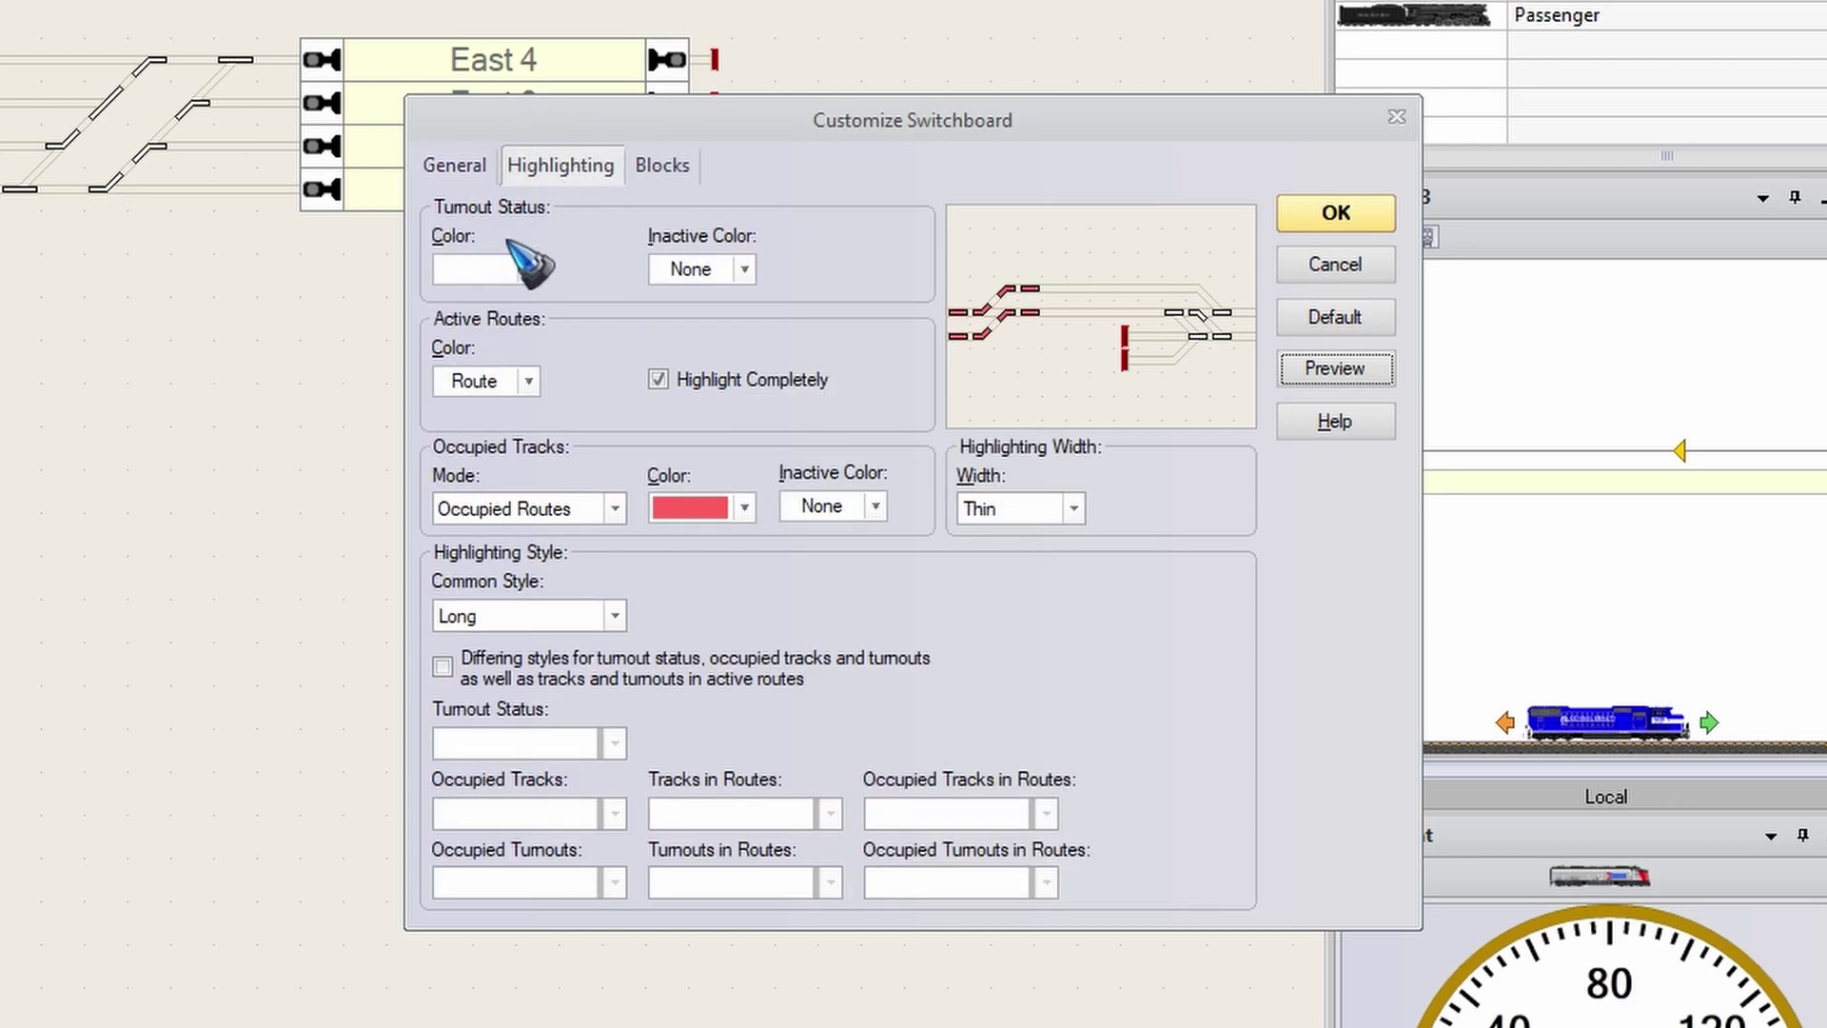
pyautogui.click(526, 270)
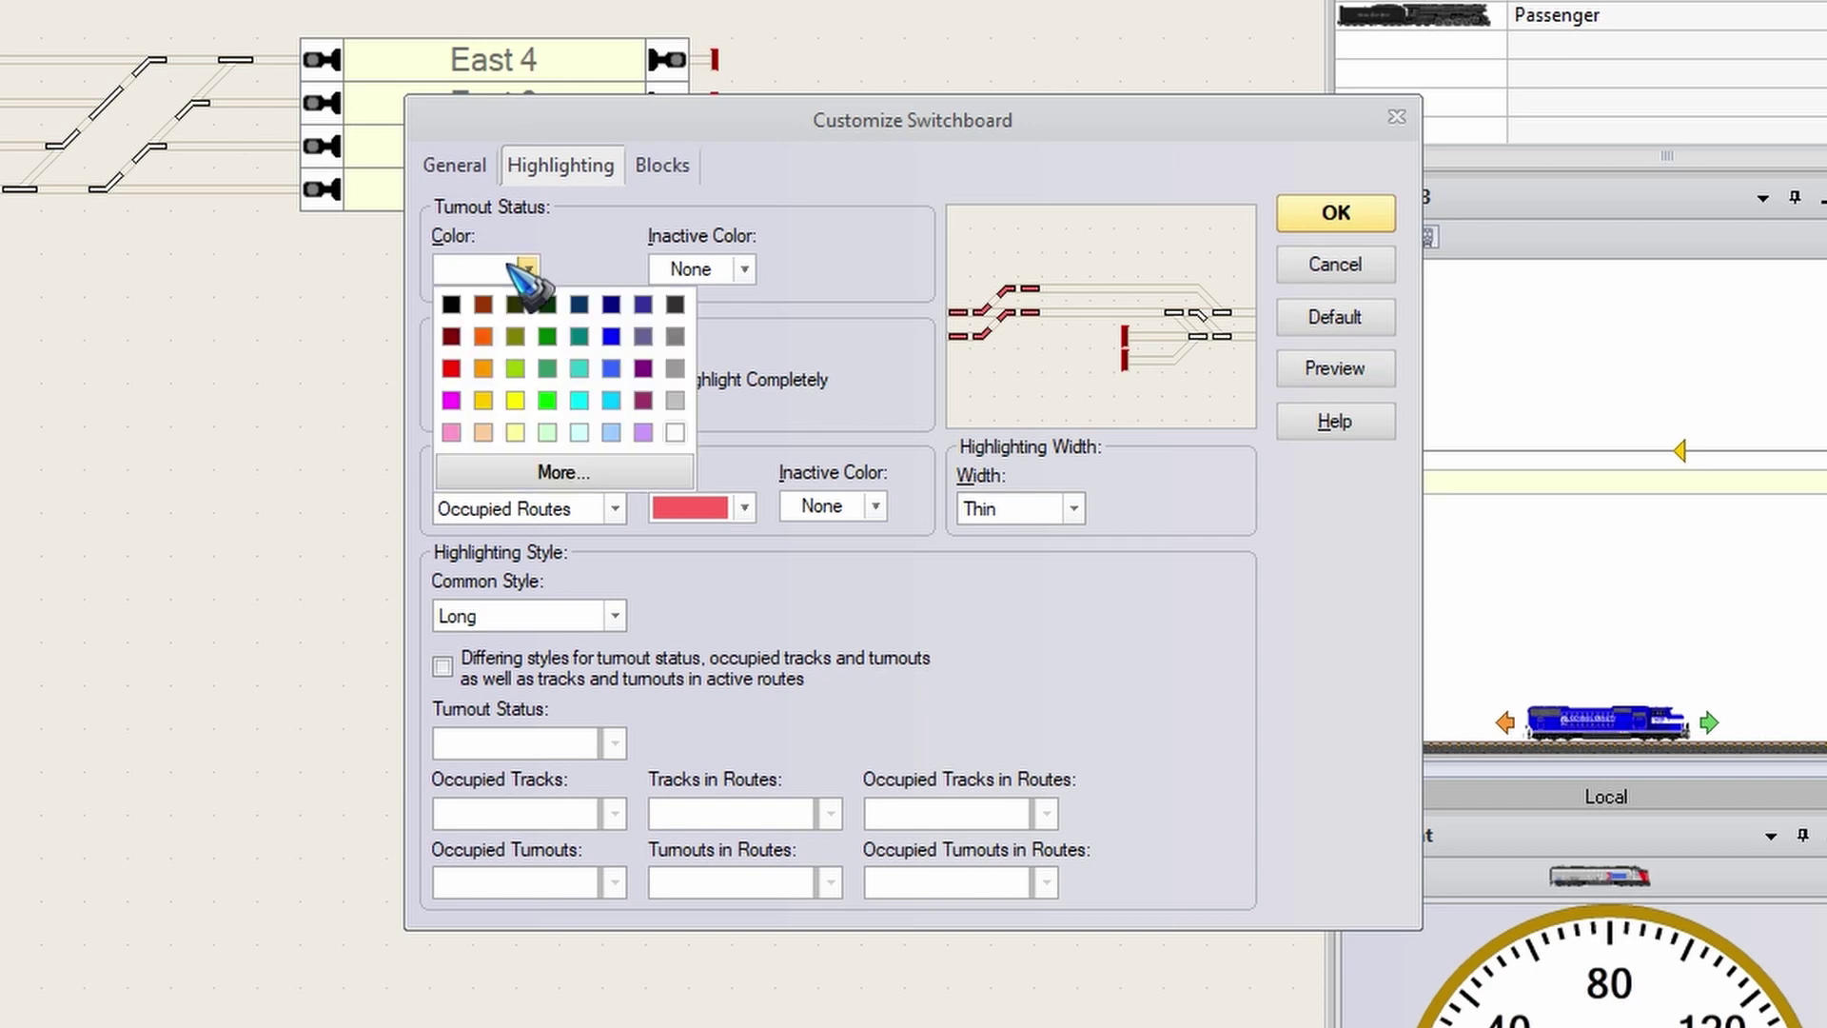
pyautogui.click(484, 368)
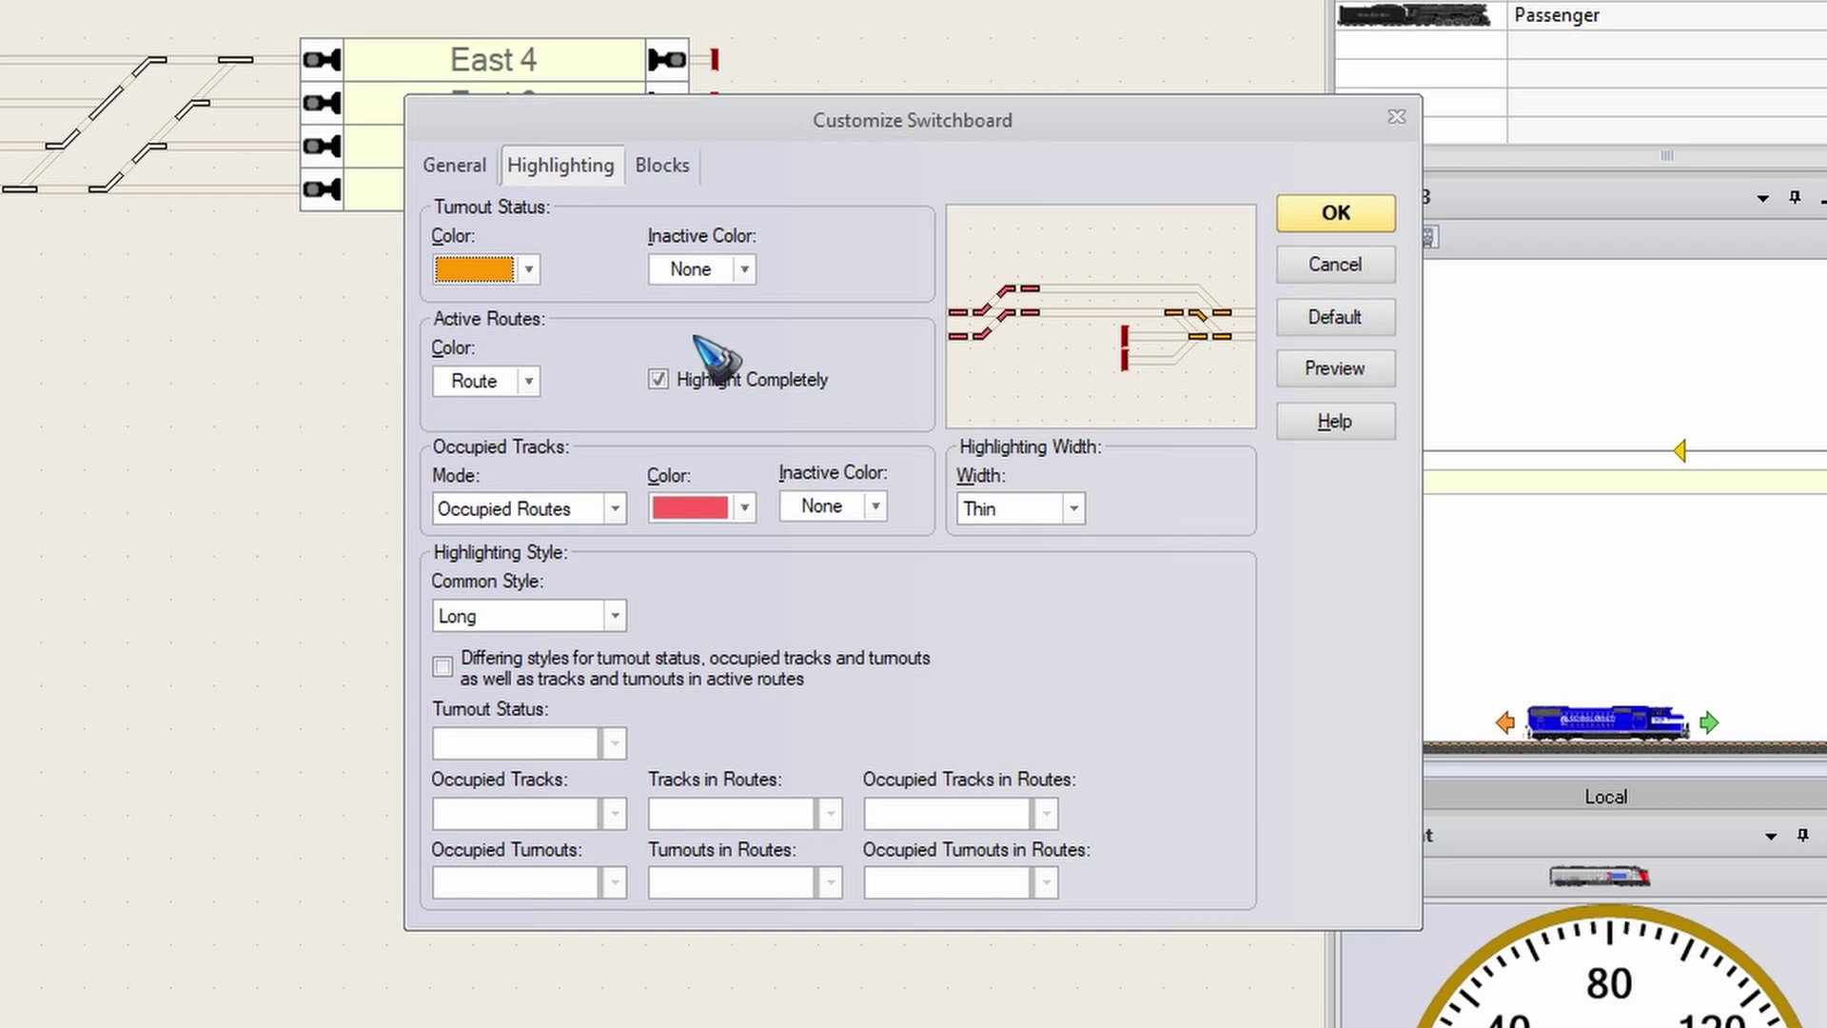
pyautogui.click(1327, 374)
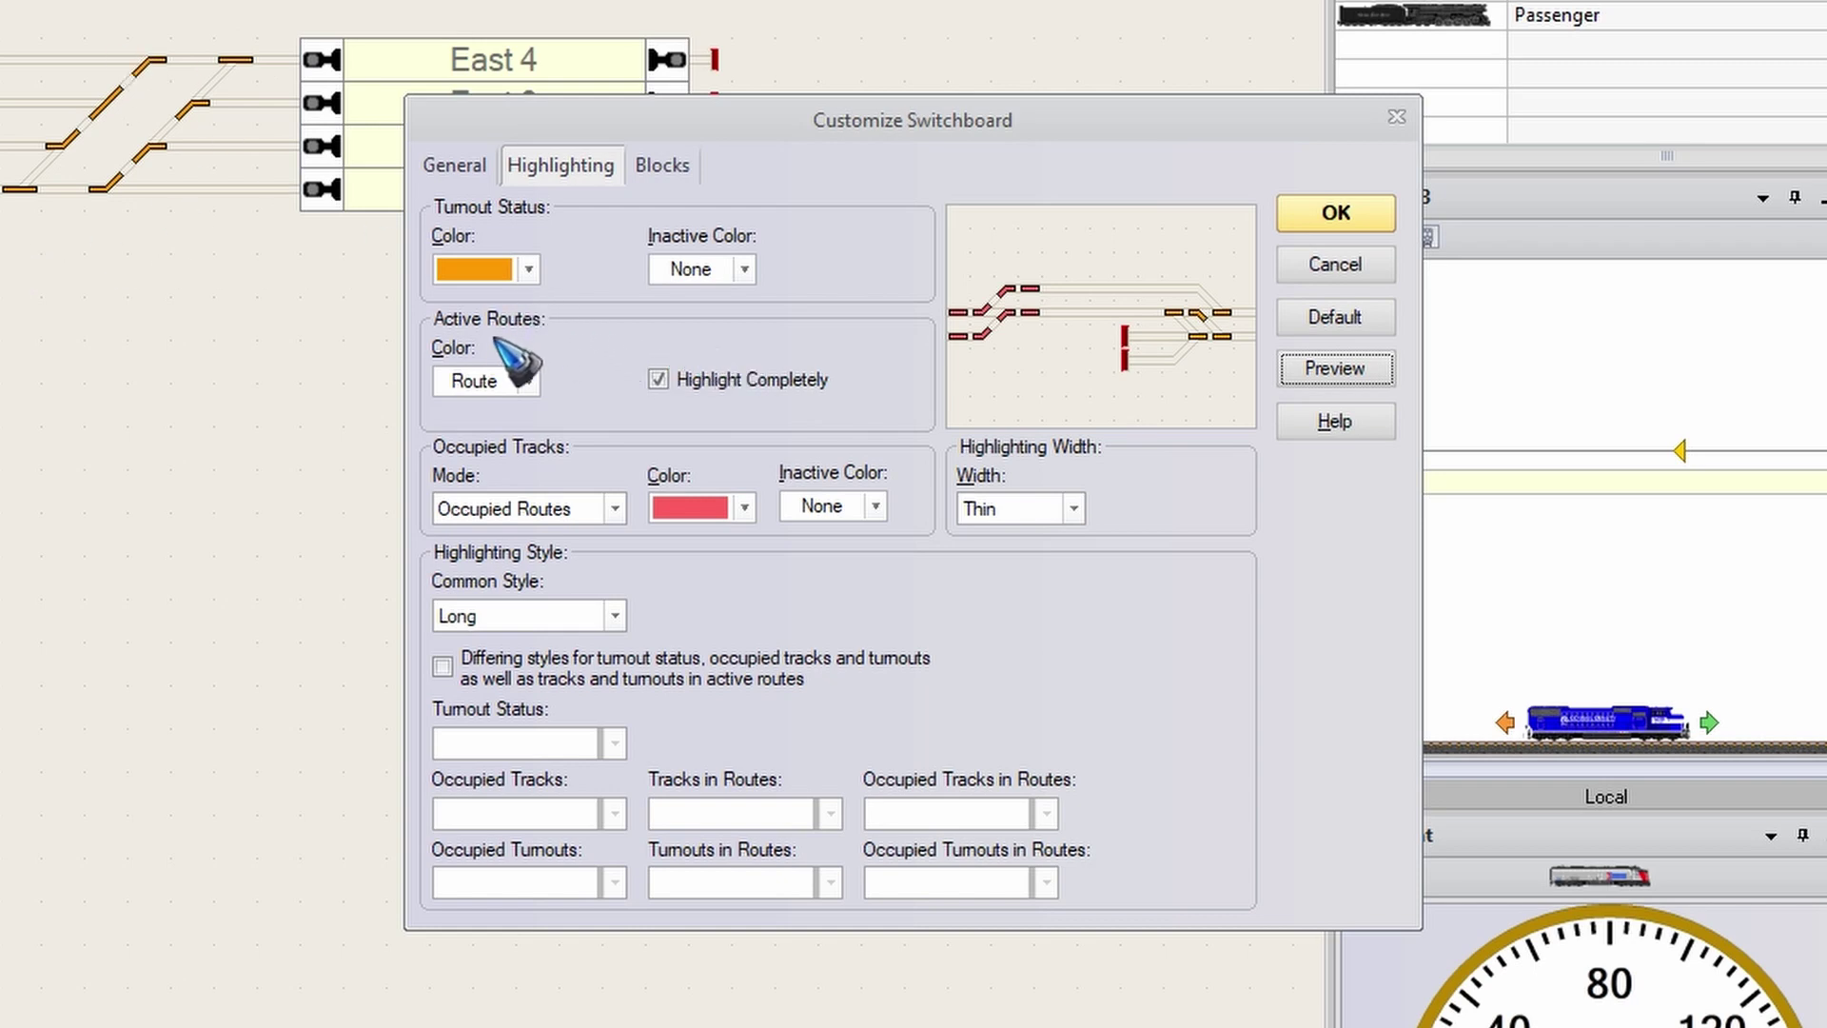
# Set Active Routes Color to Train so routes use each train's colour
pyautogui.click(487, 384)
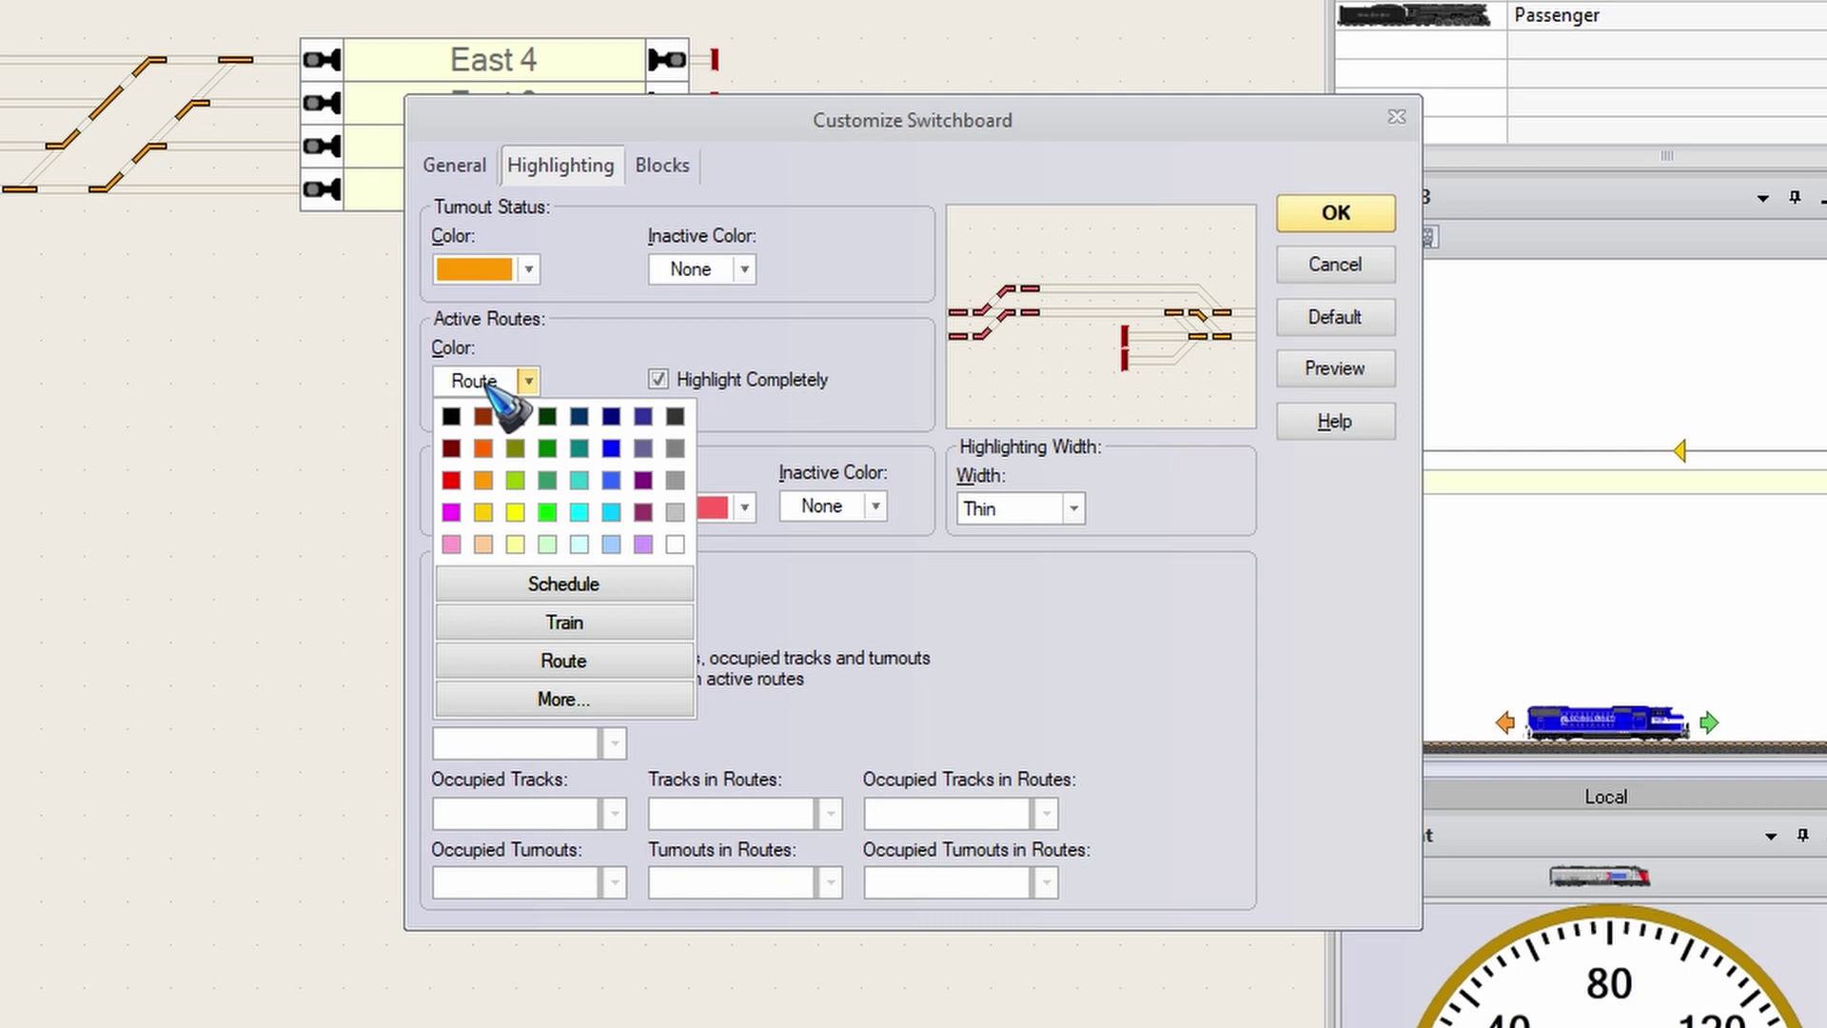
pyautogui.click(588, 625)
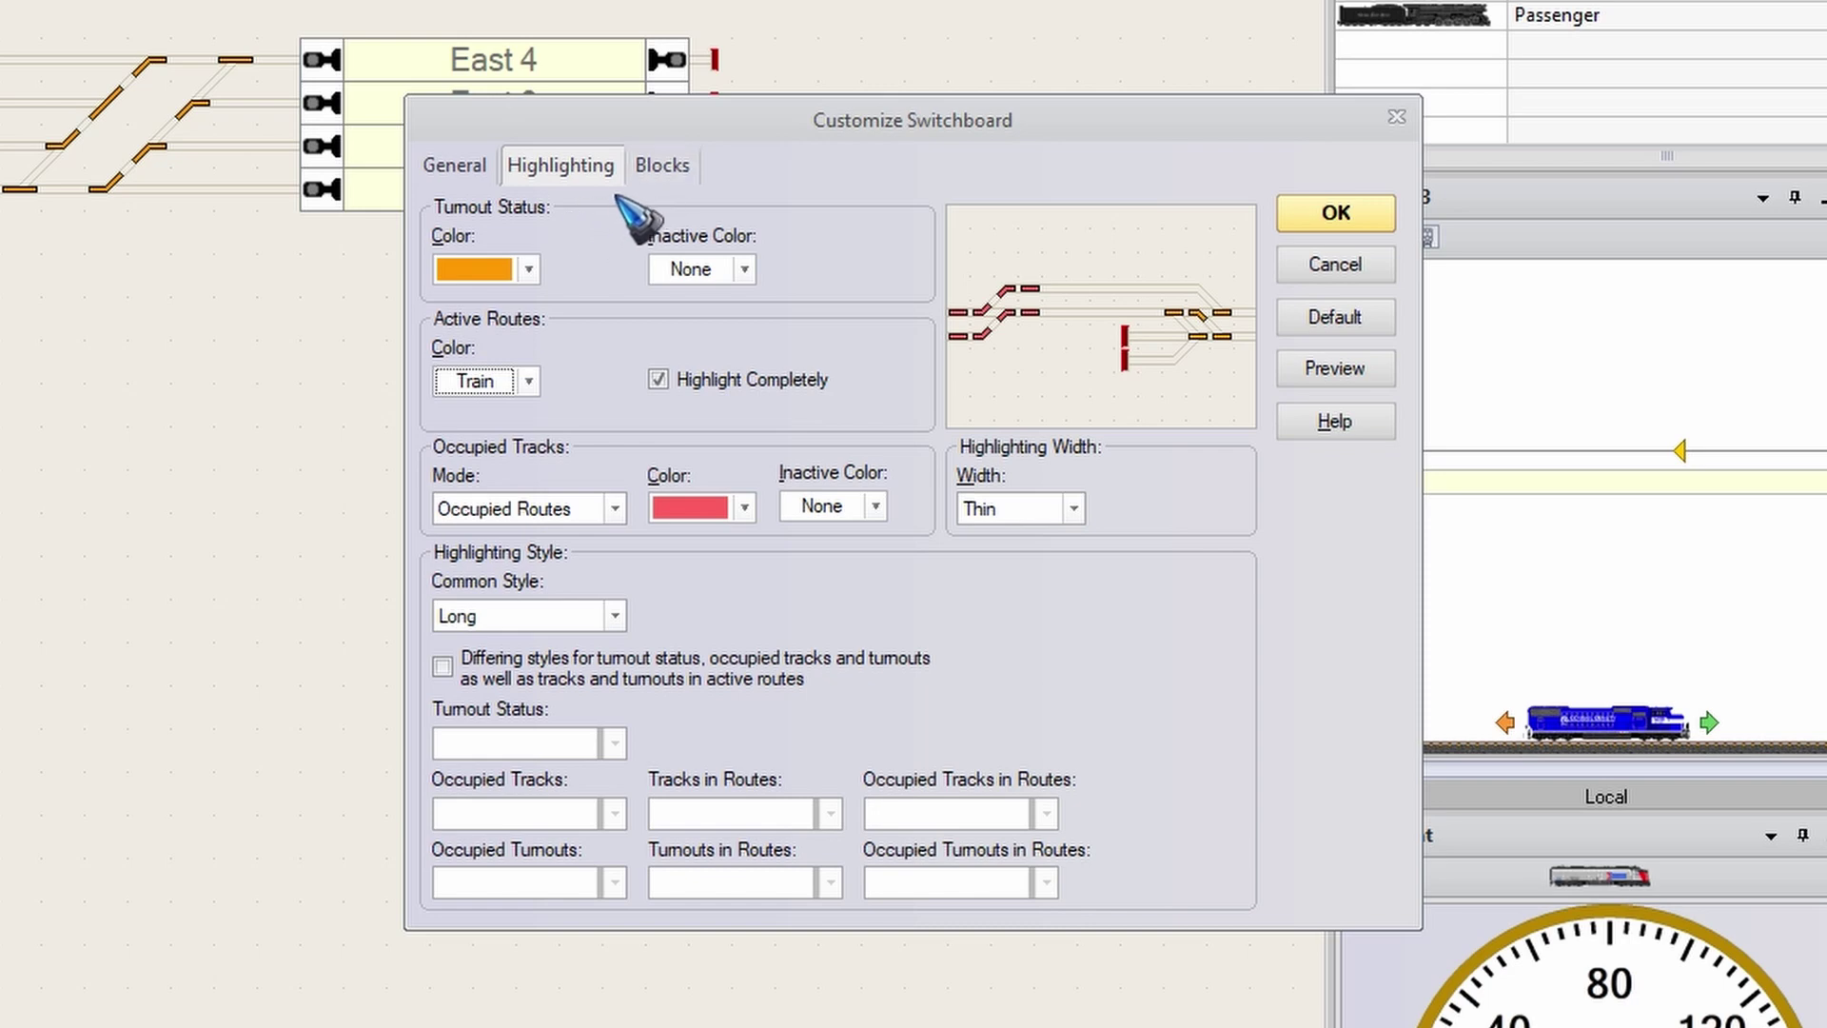
pyautogui.click(665, 165)
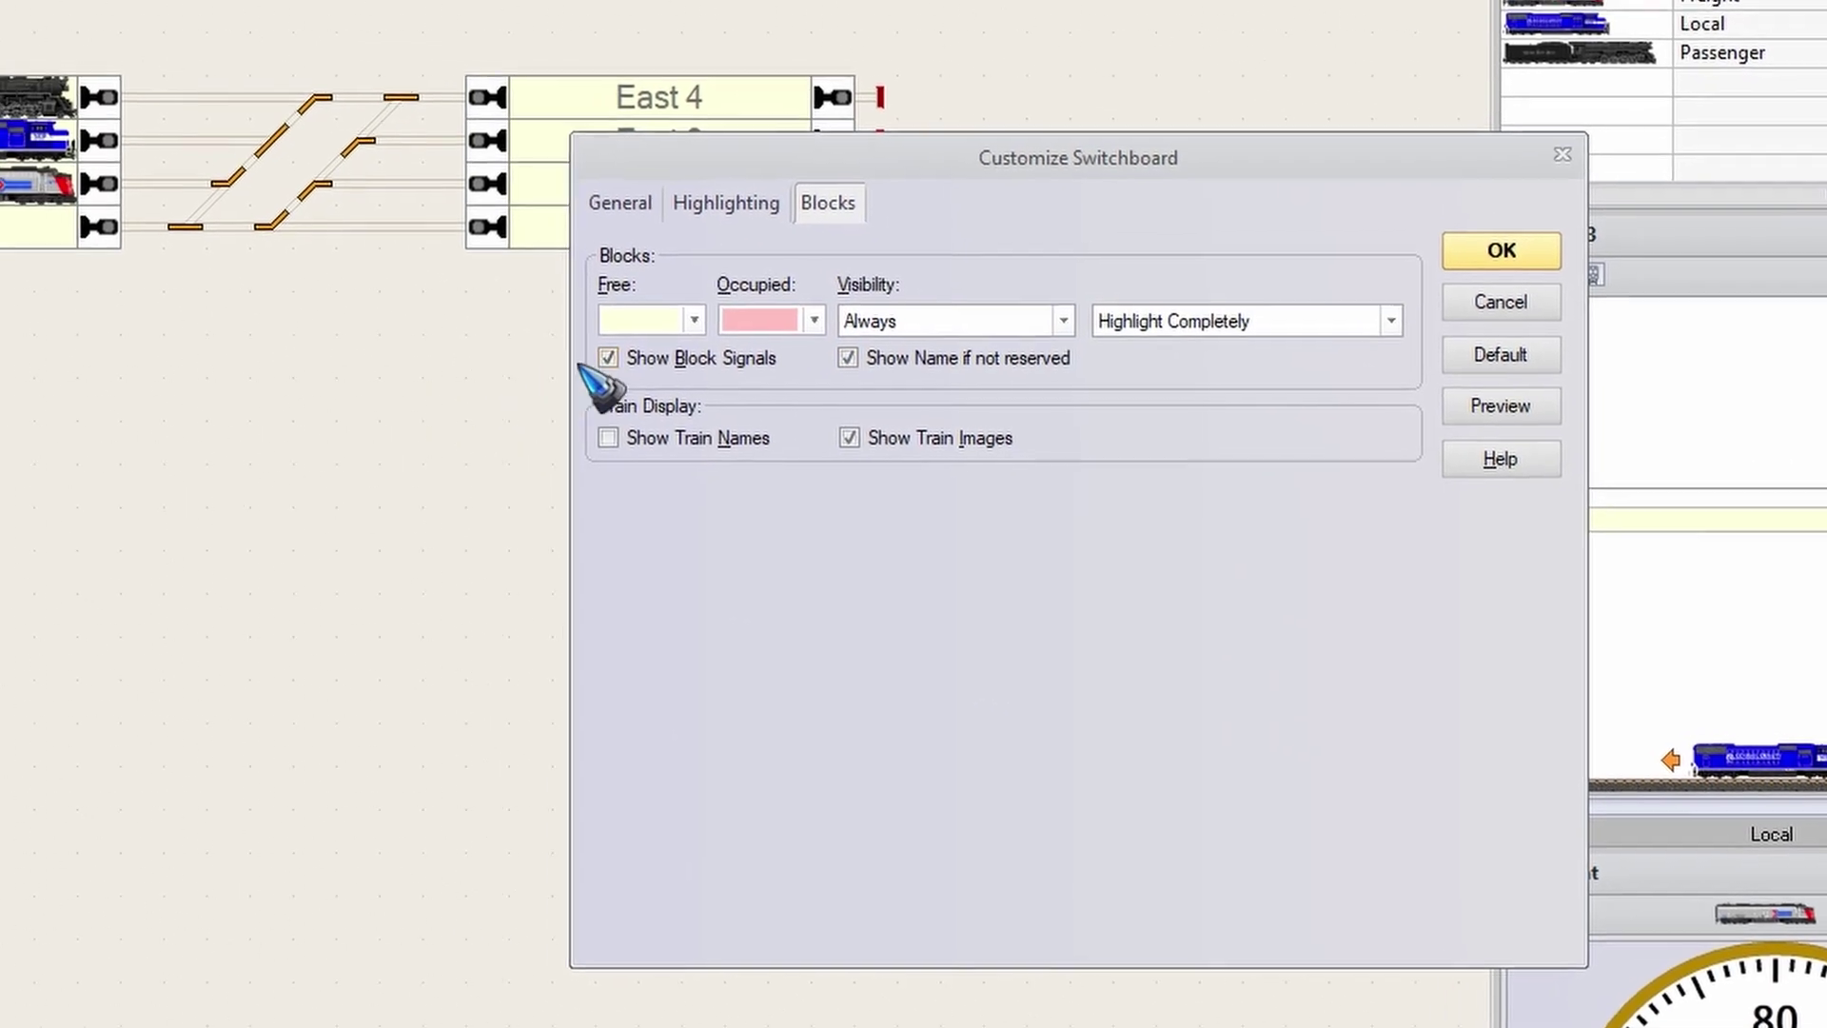
# Preview the blocks with signals and unreserved block names toggled off, then restore both
pyautogui.click(608, 359)
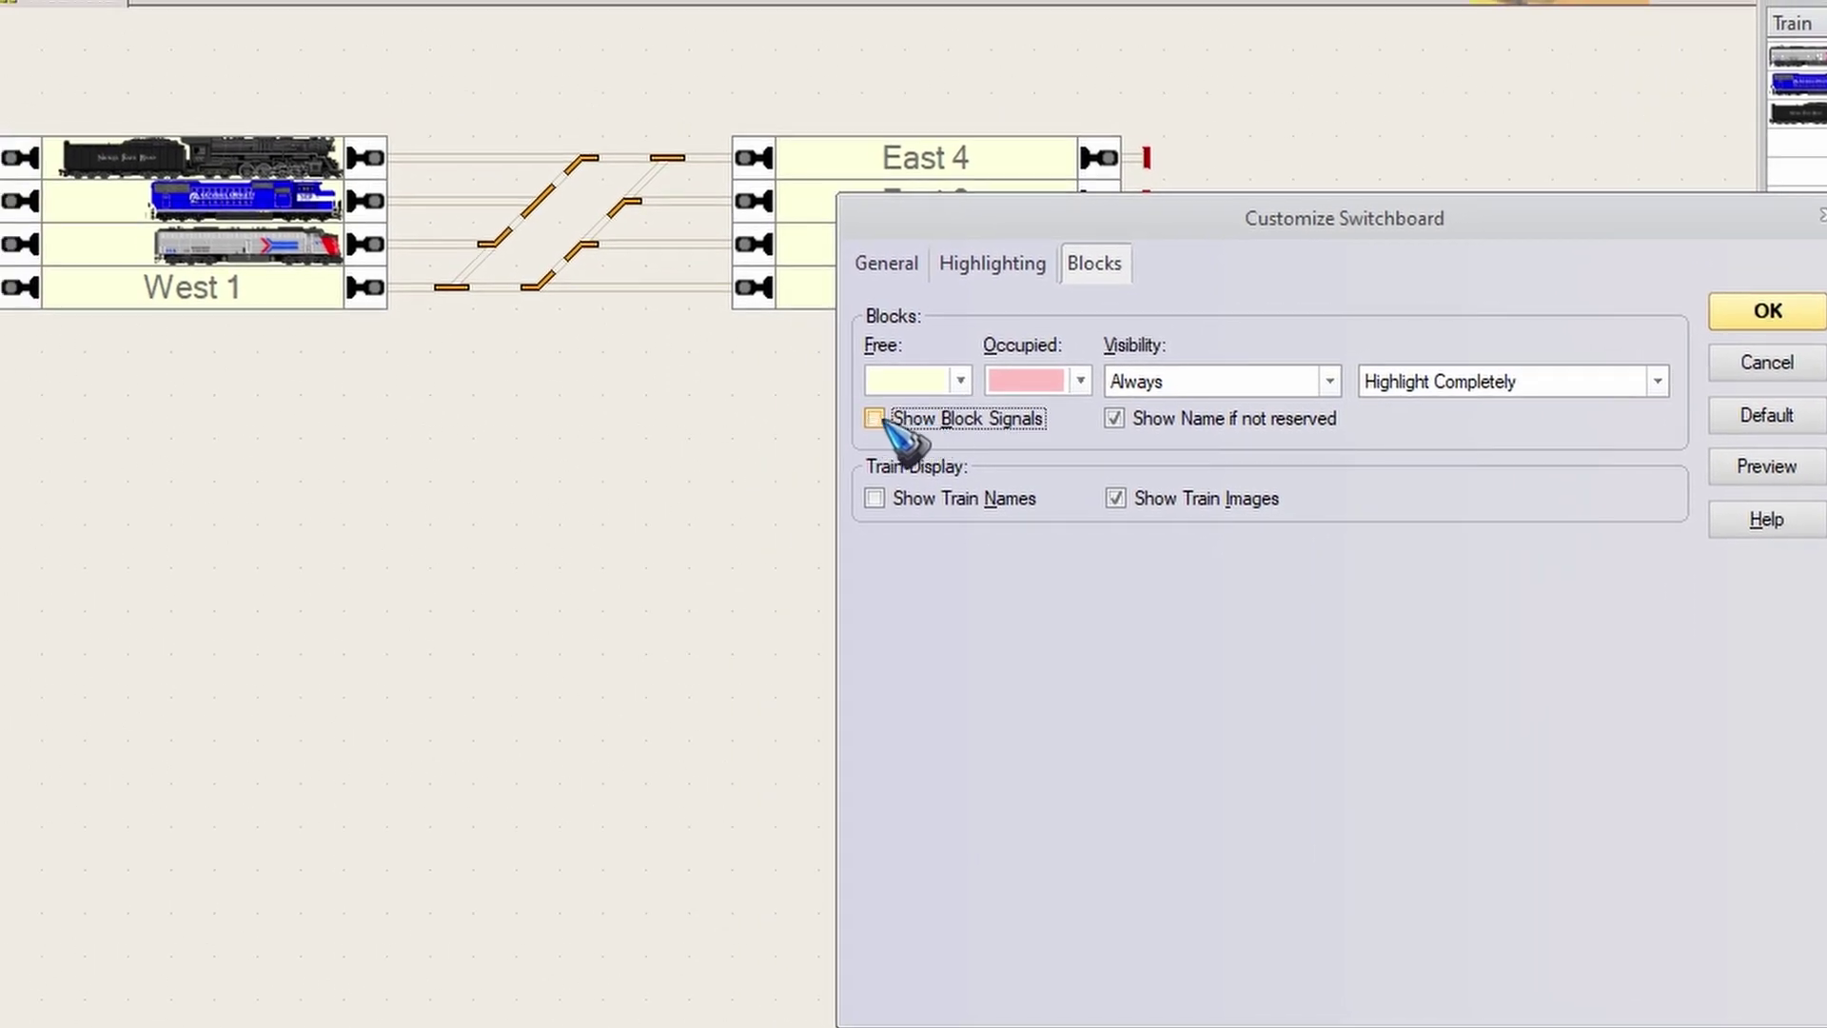
pyautogui.click(1765, 465)
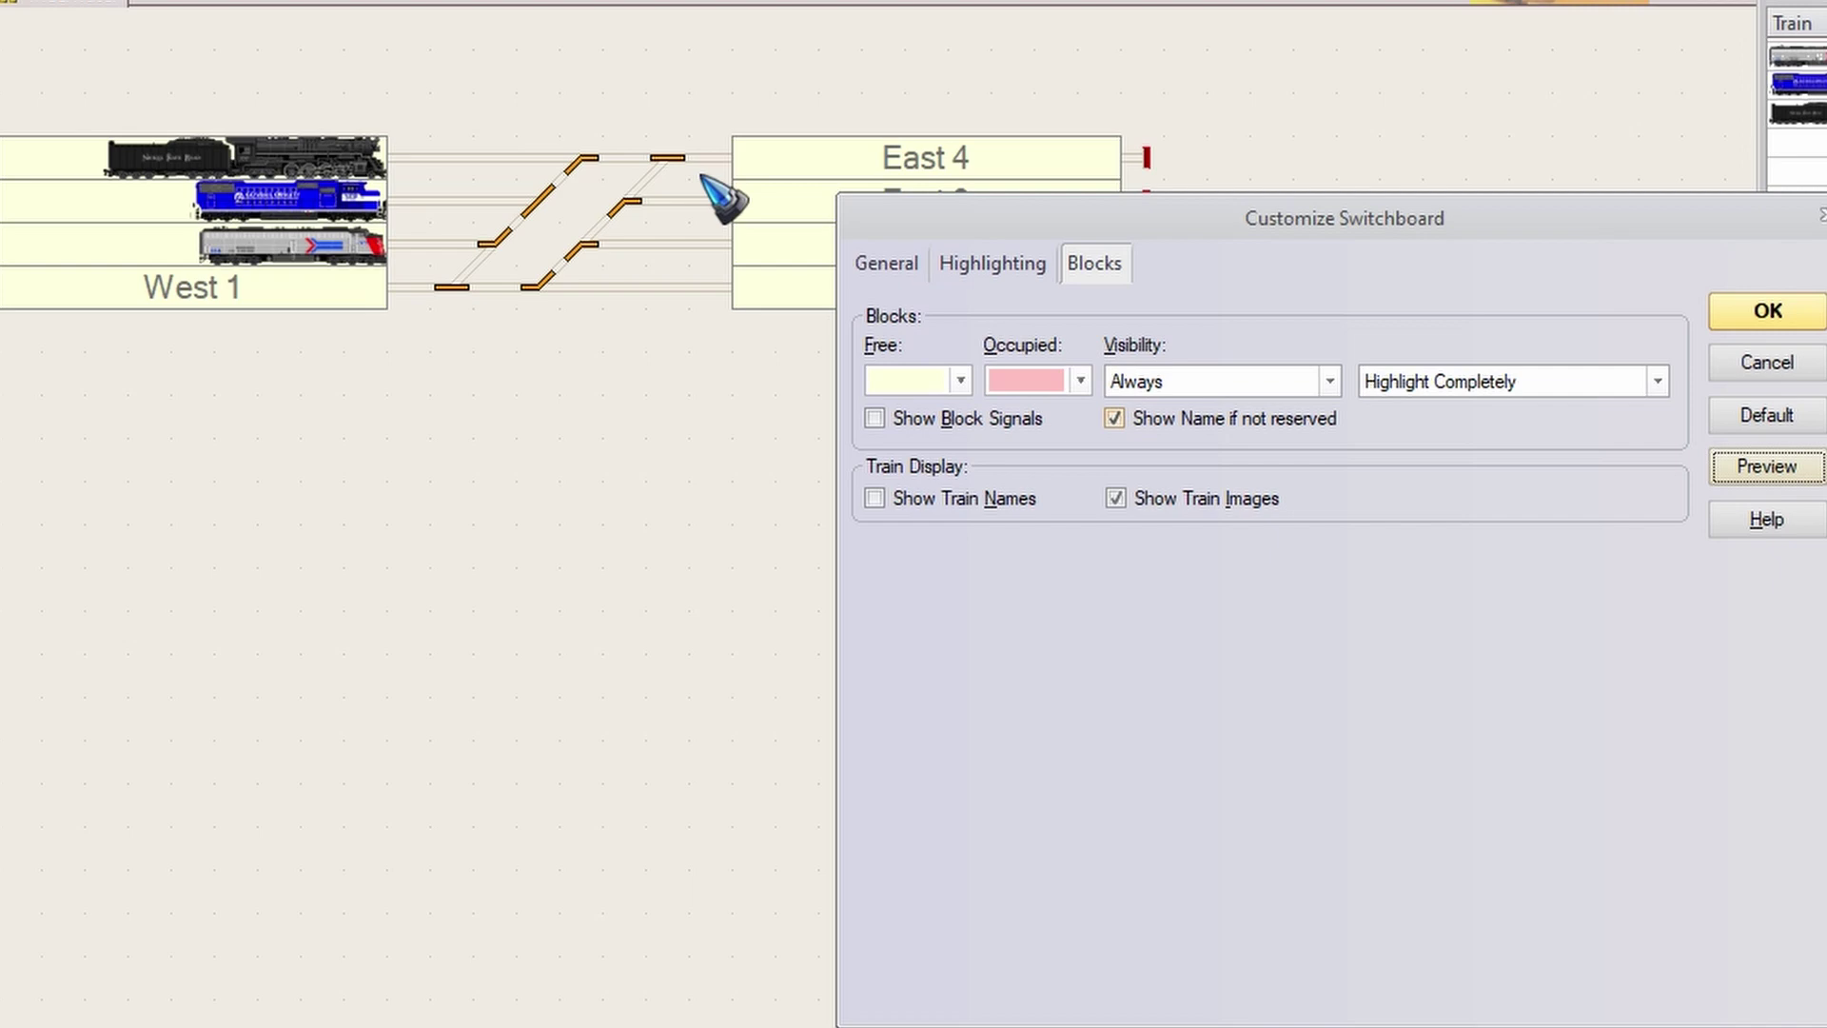
pyautogui.click(874, 418)
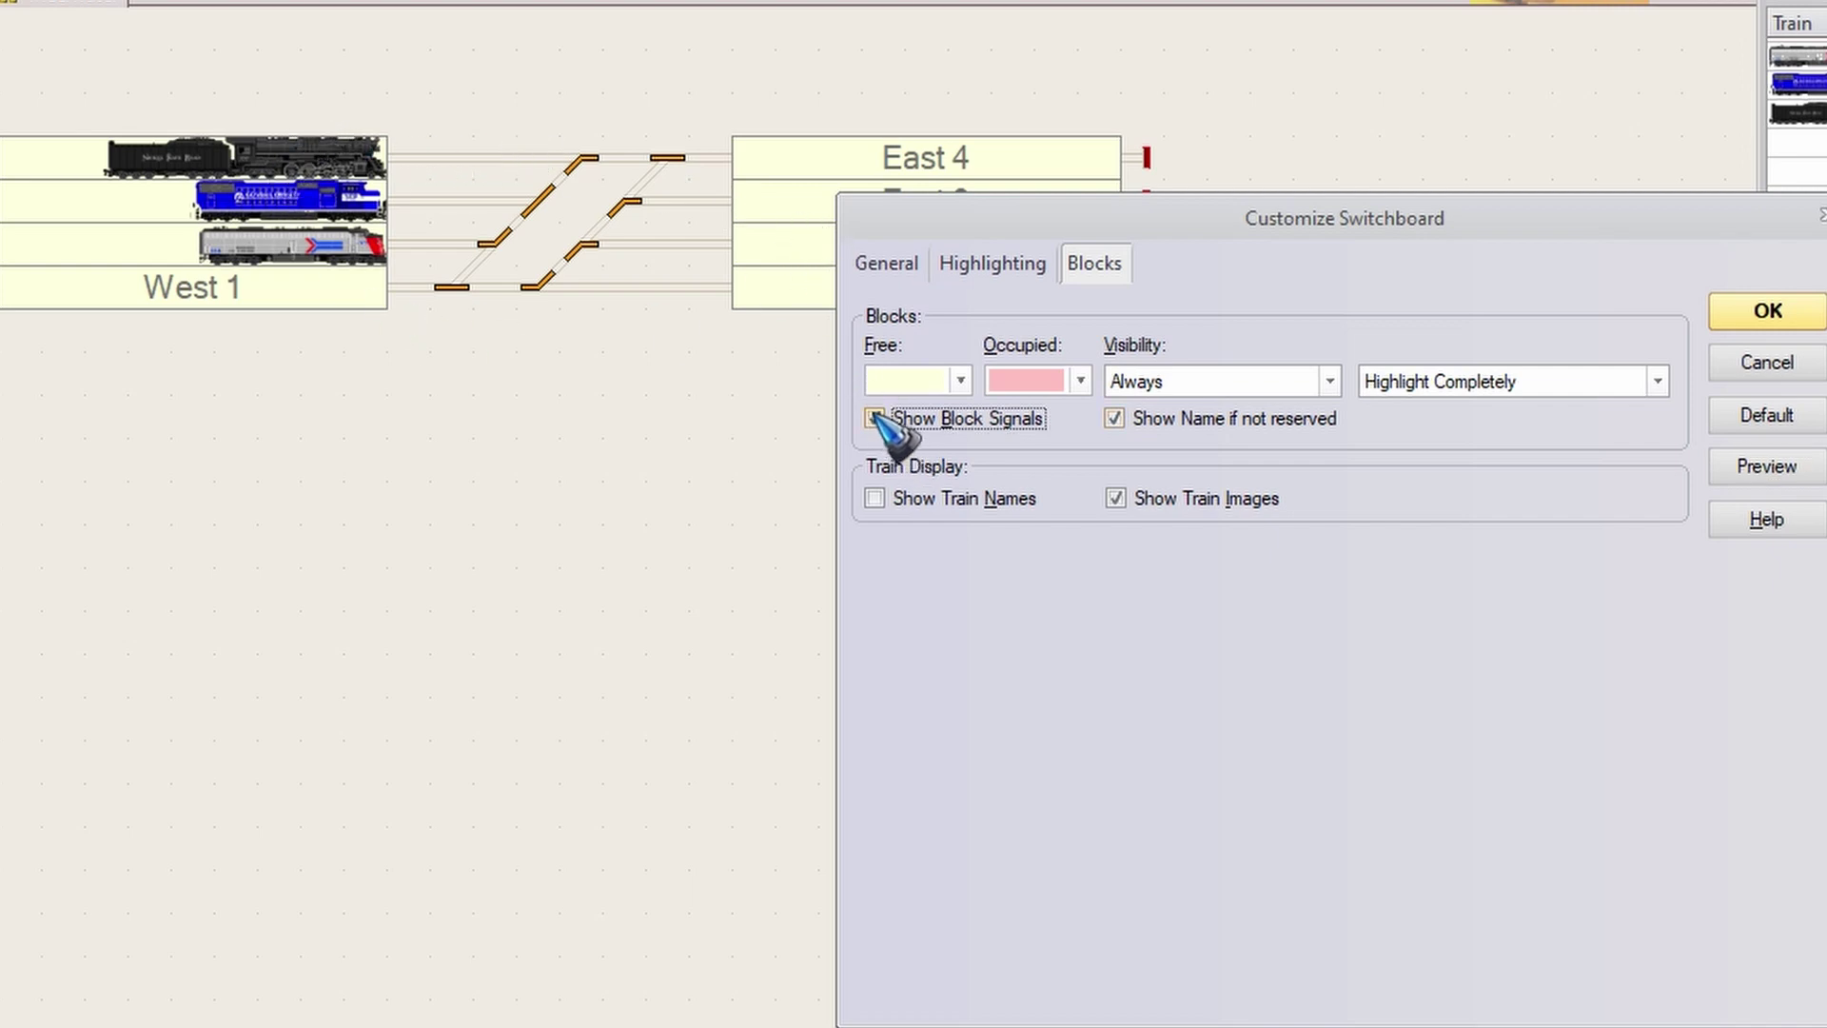
pyautogui.click(1767, 465)
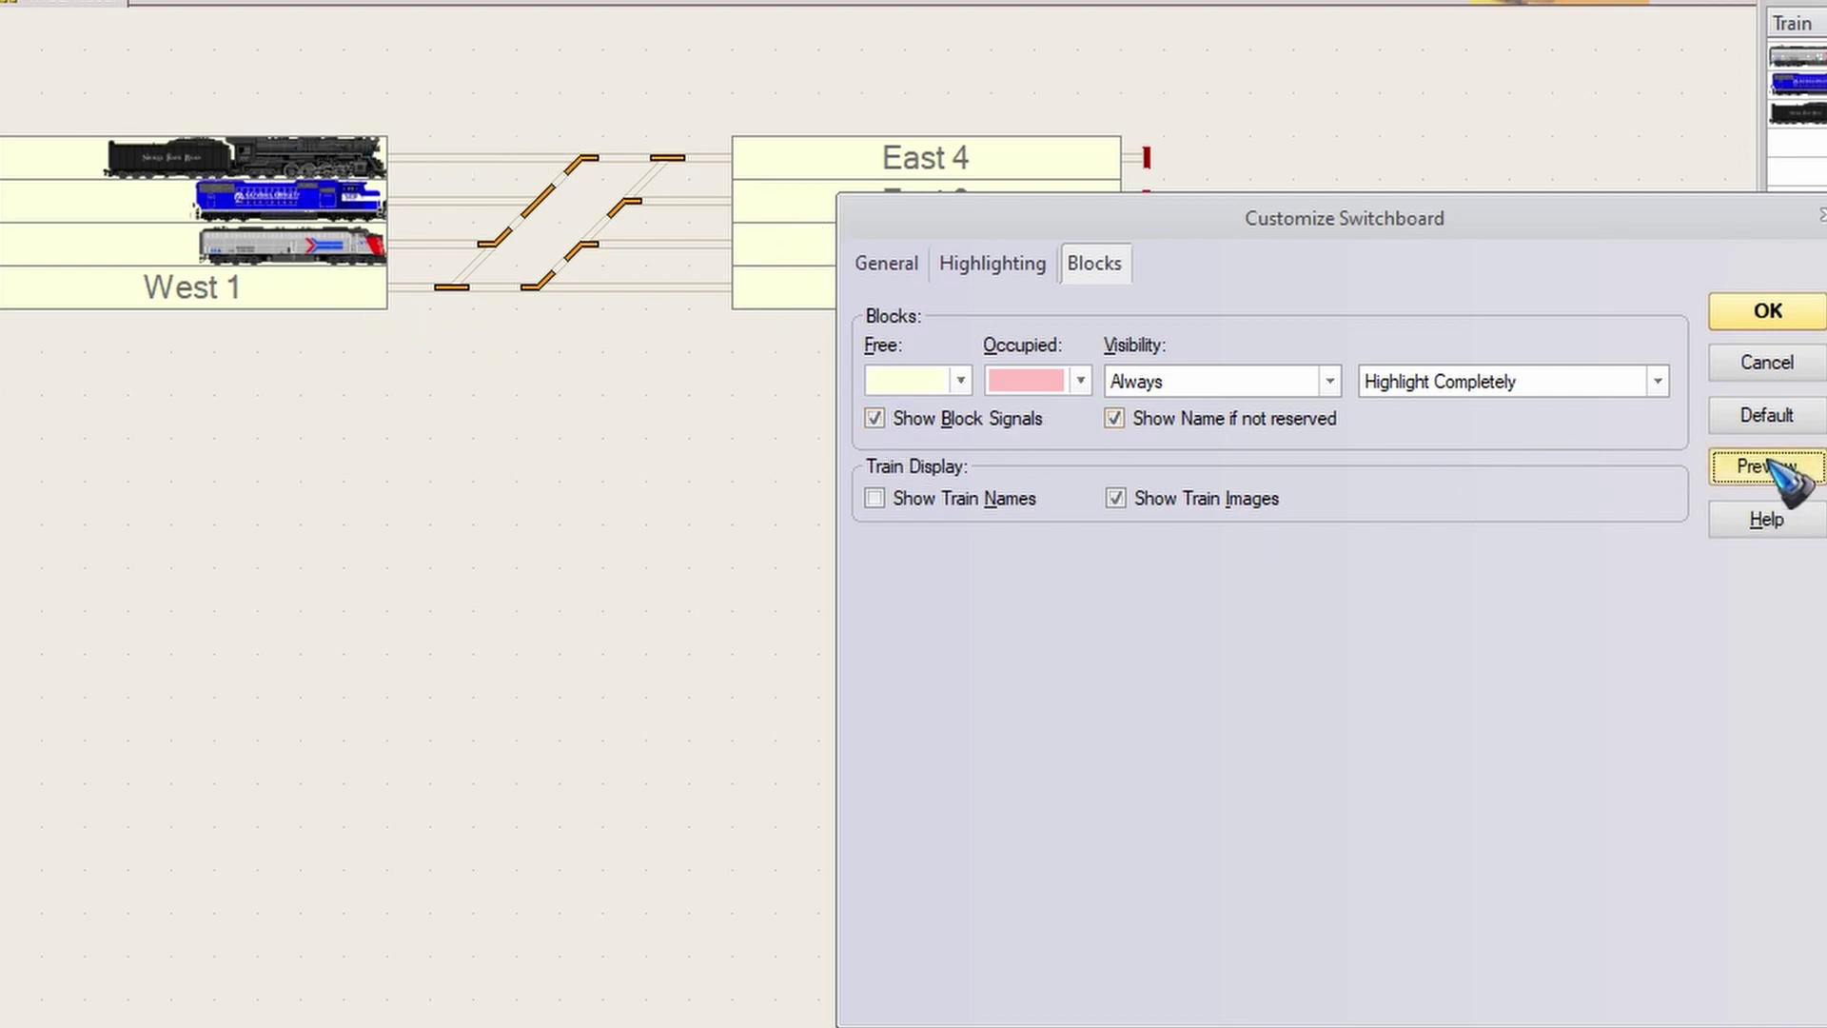
pyautogui.click(1115, 418)
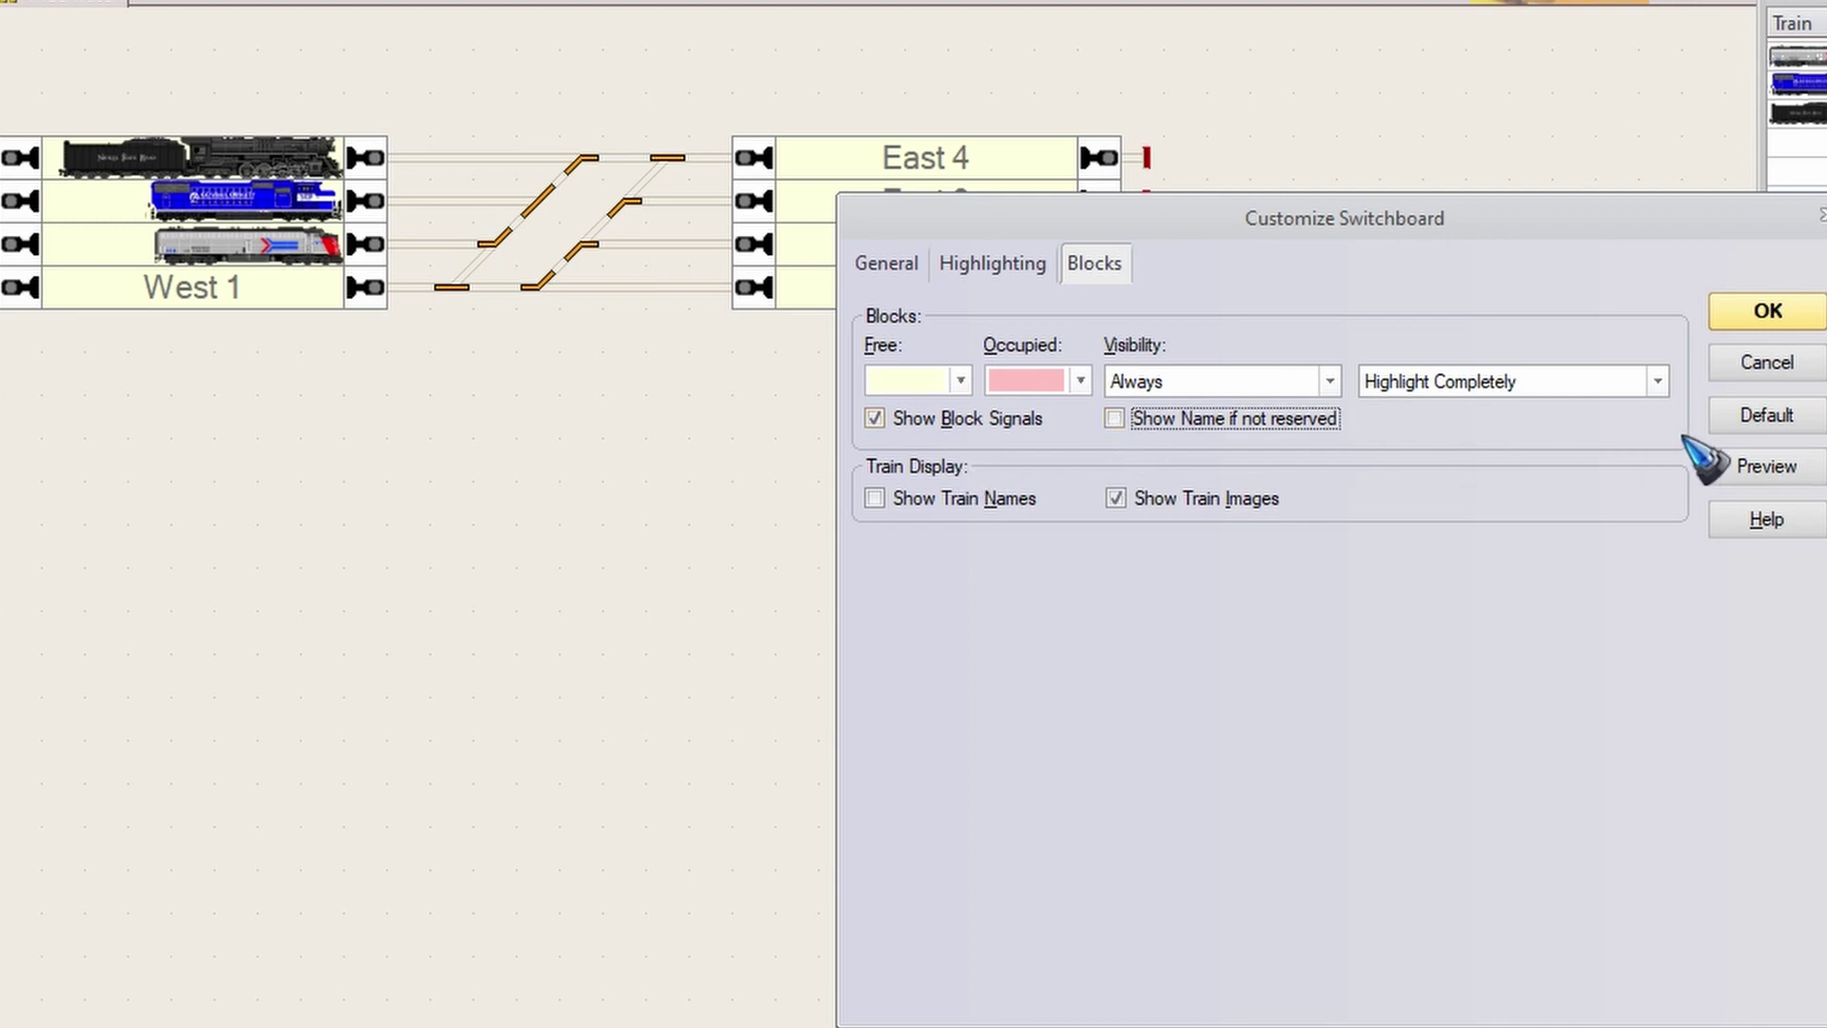
pyautogui.click(1764, 466)
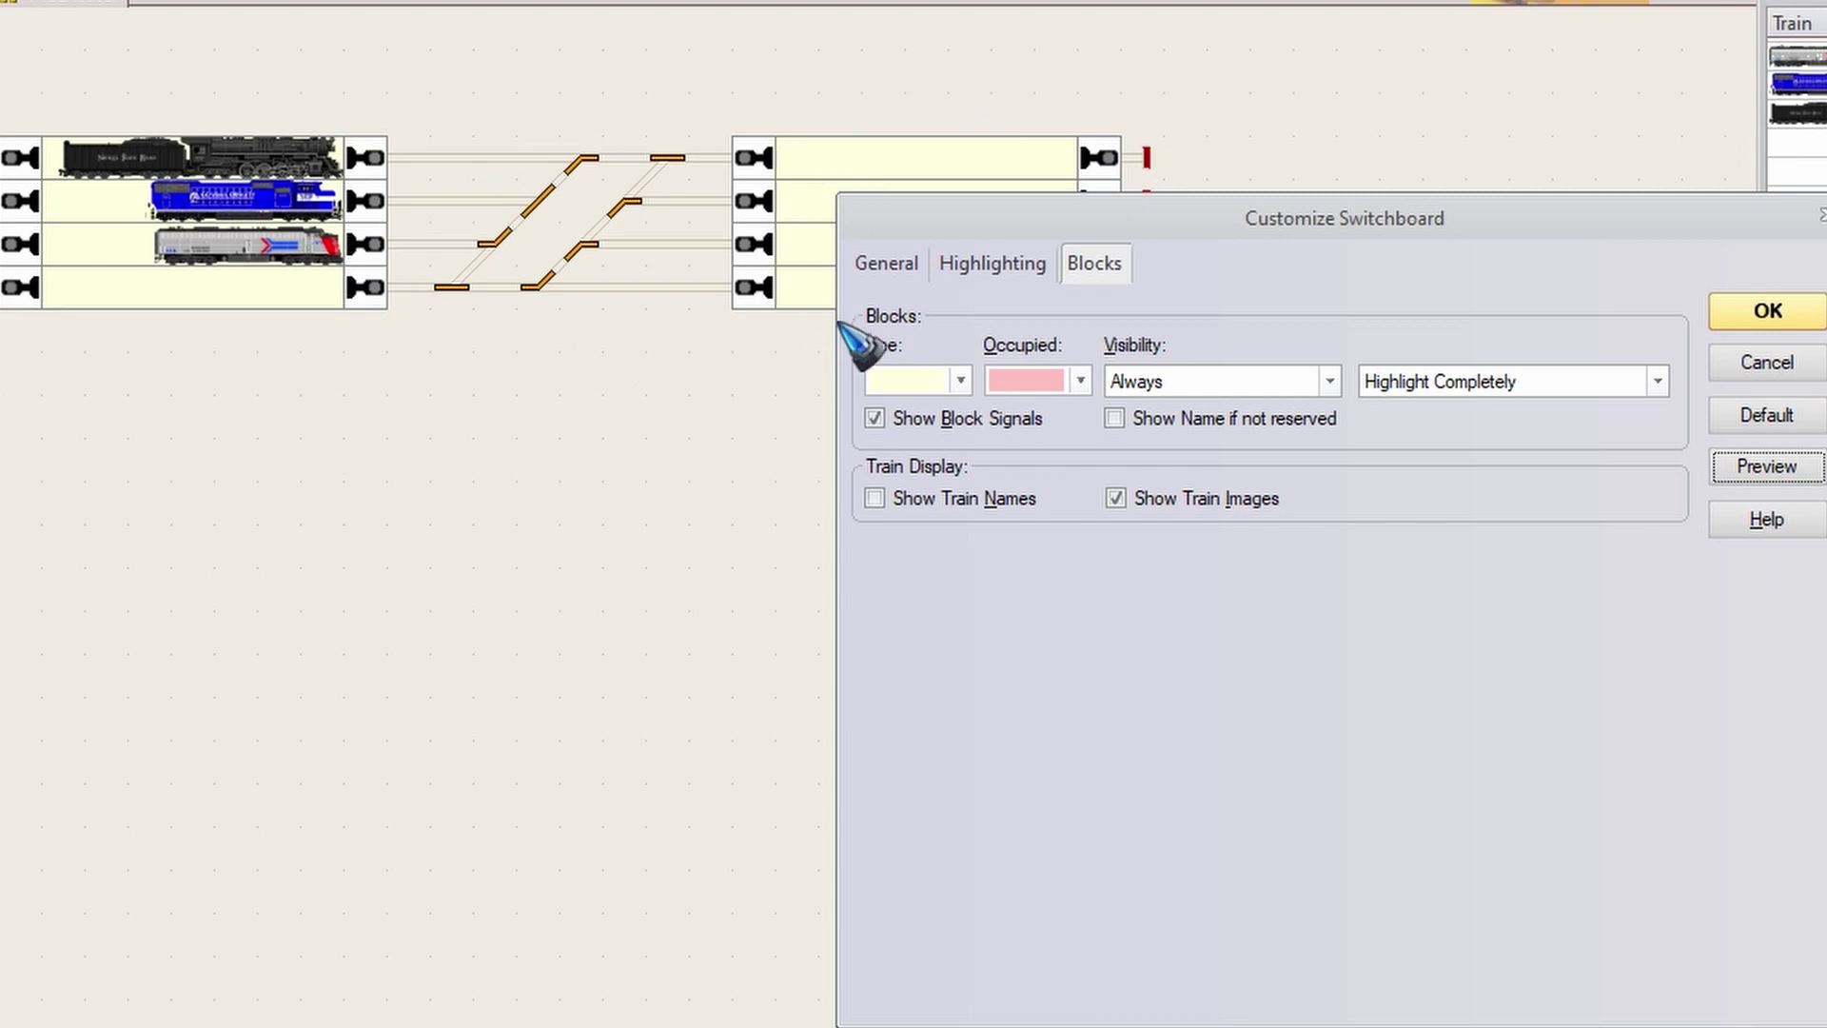
pyautogui.click(1123, 418)
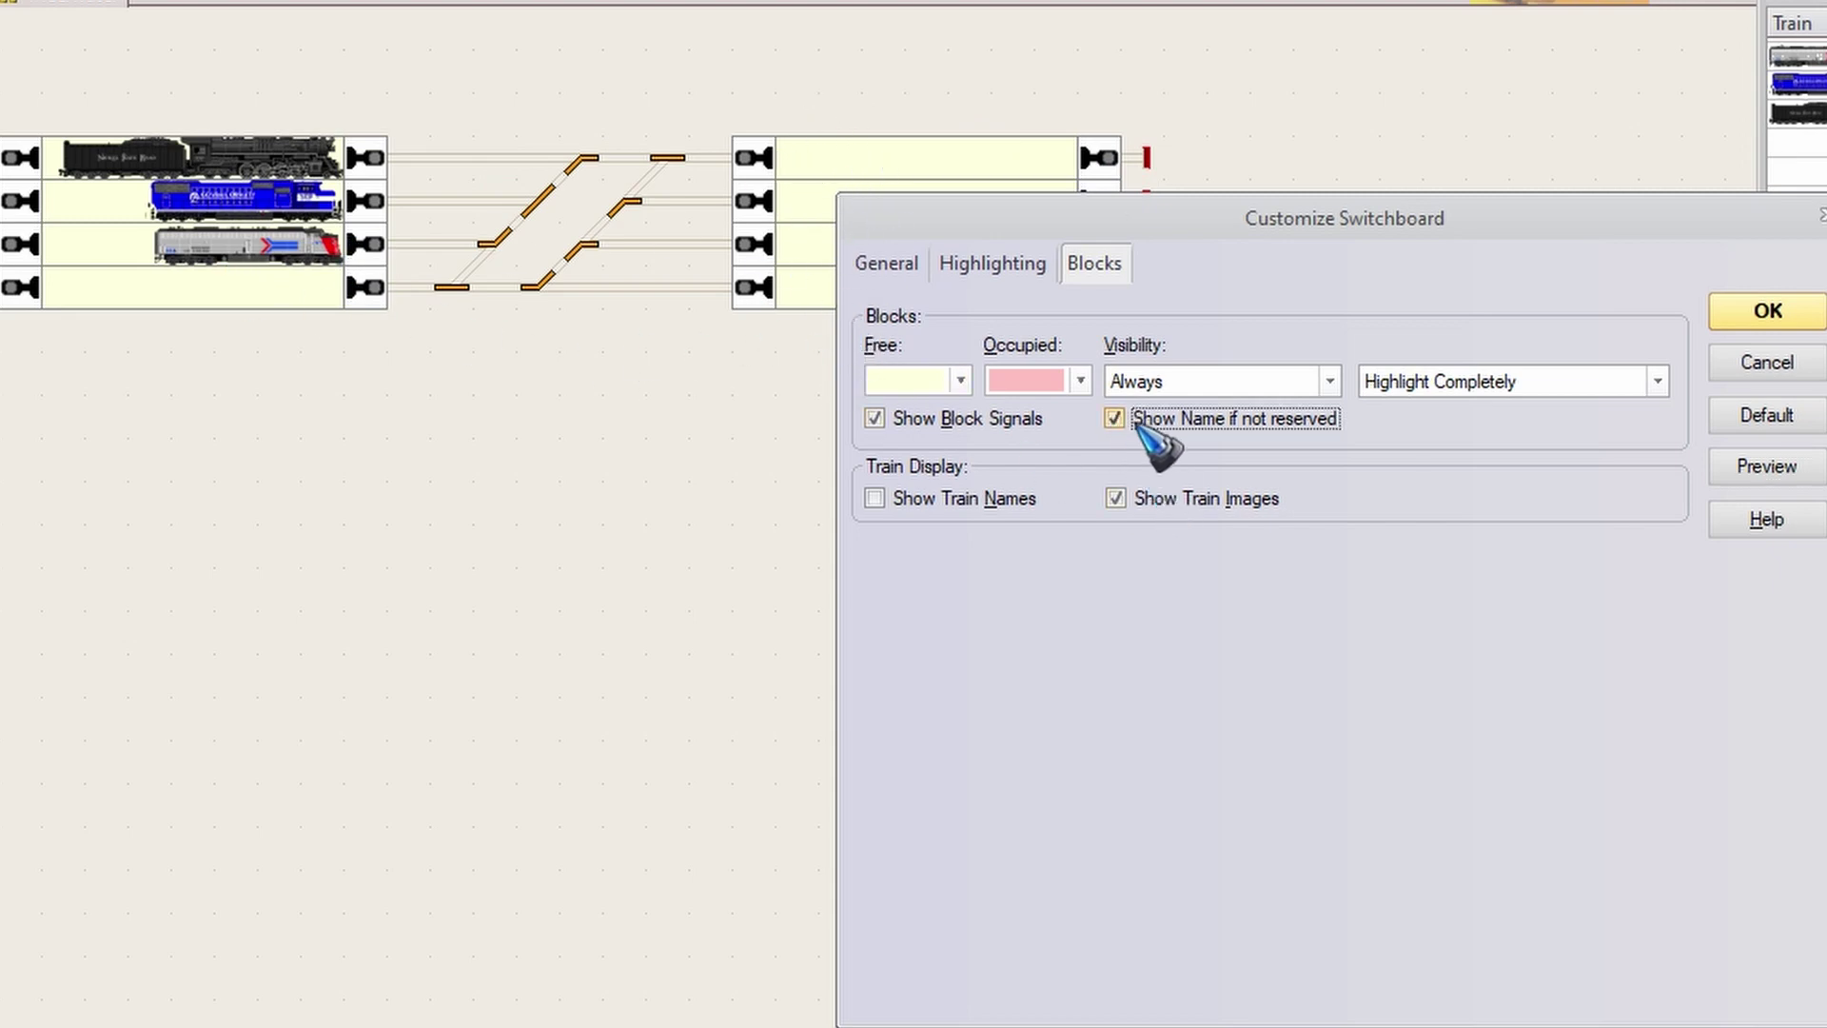
# Compare train names versus images in blocks, keep images shown, and apply the customisation
pyautogui.click(873, 497)
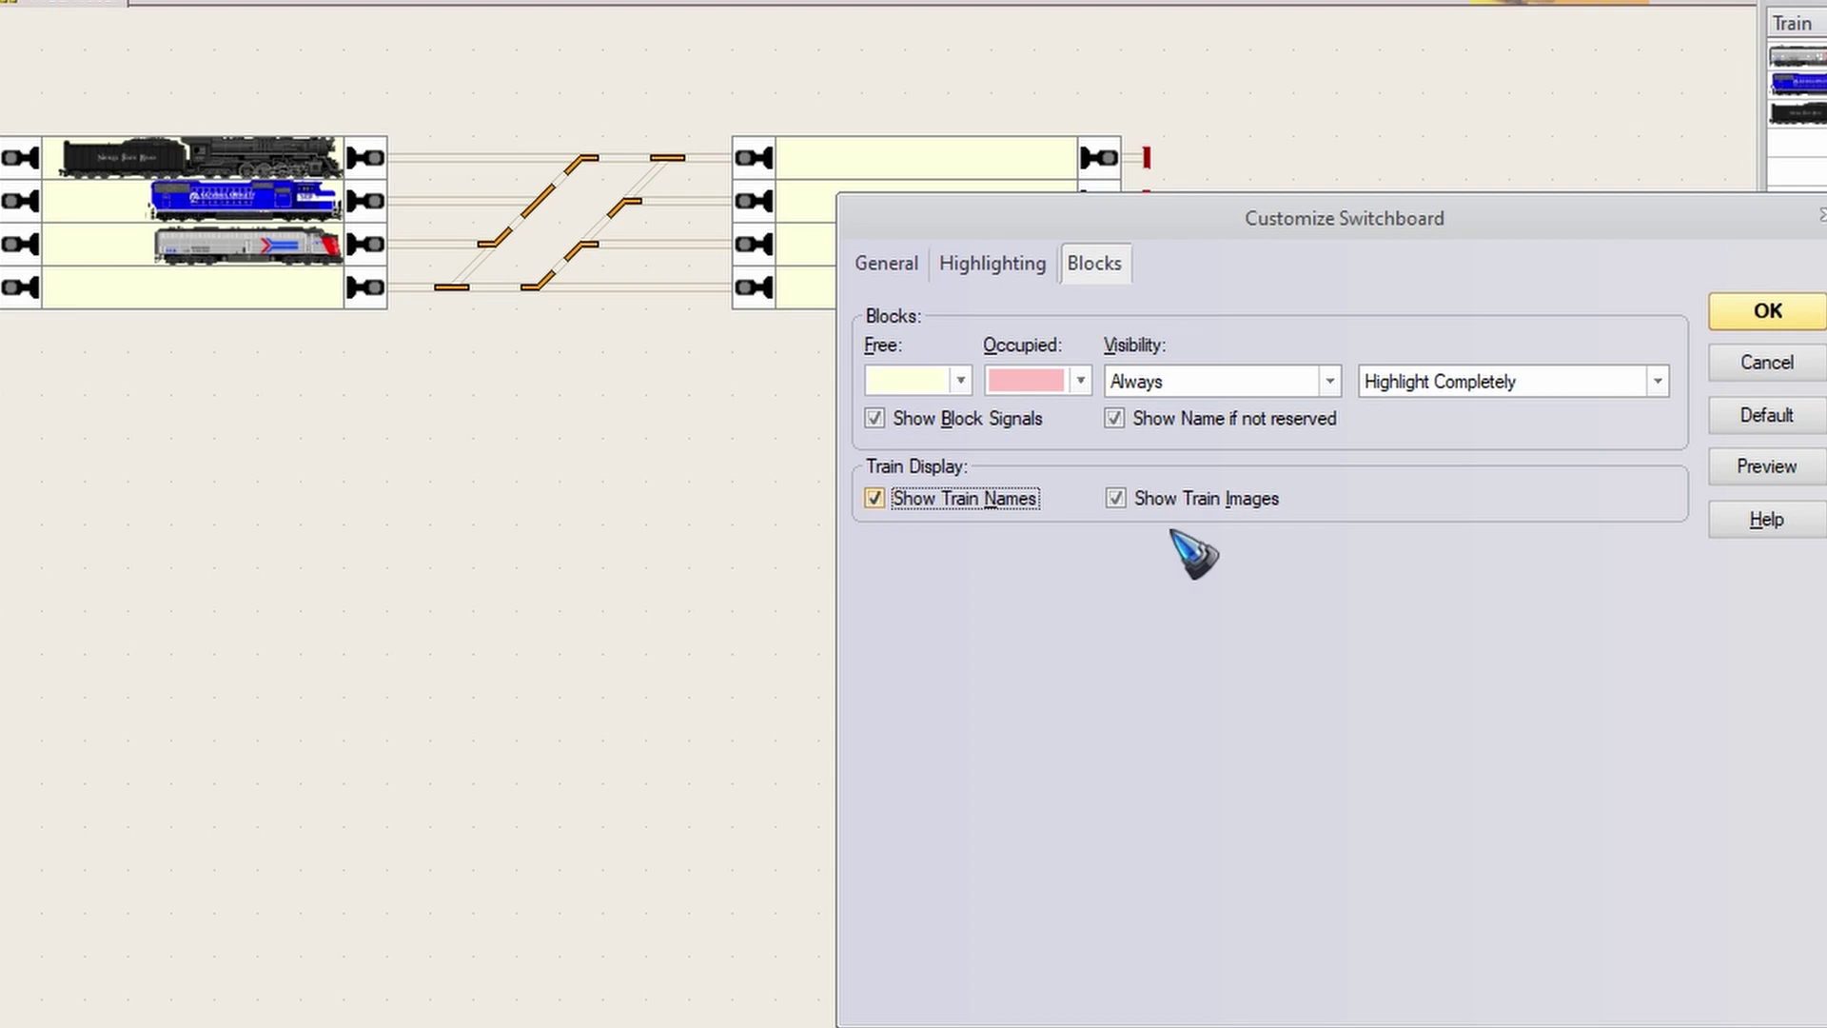
pyautogui.click(1762, 465)
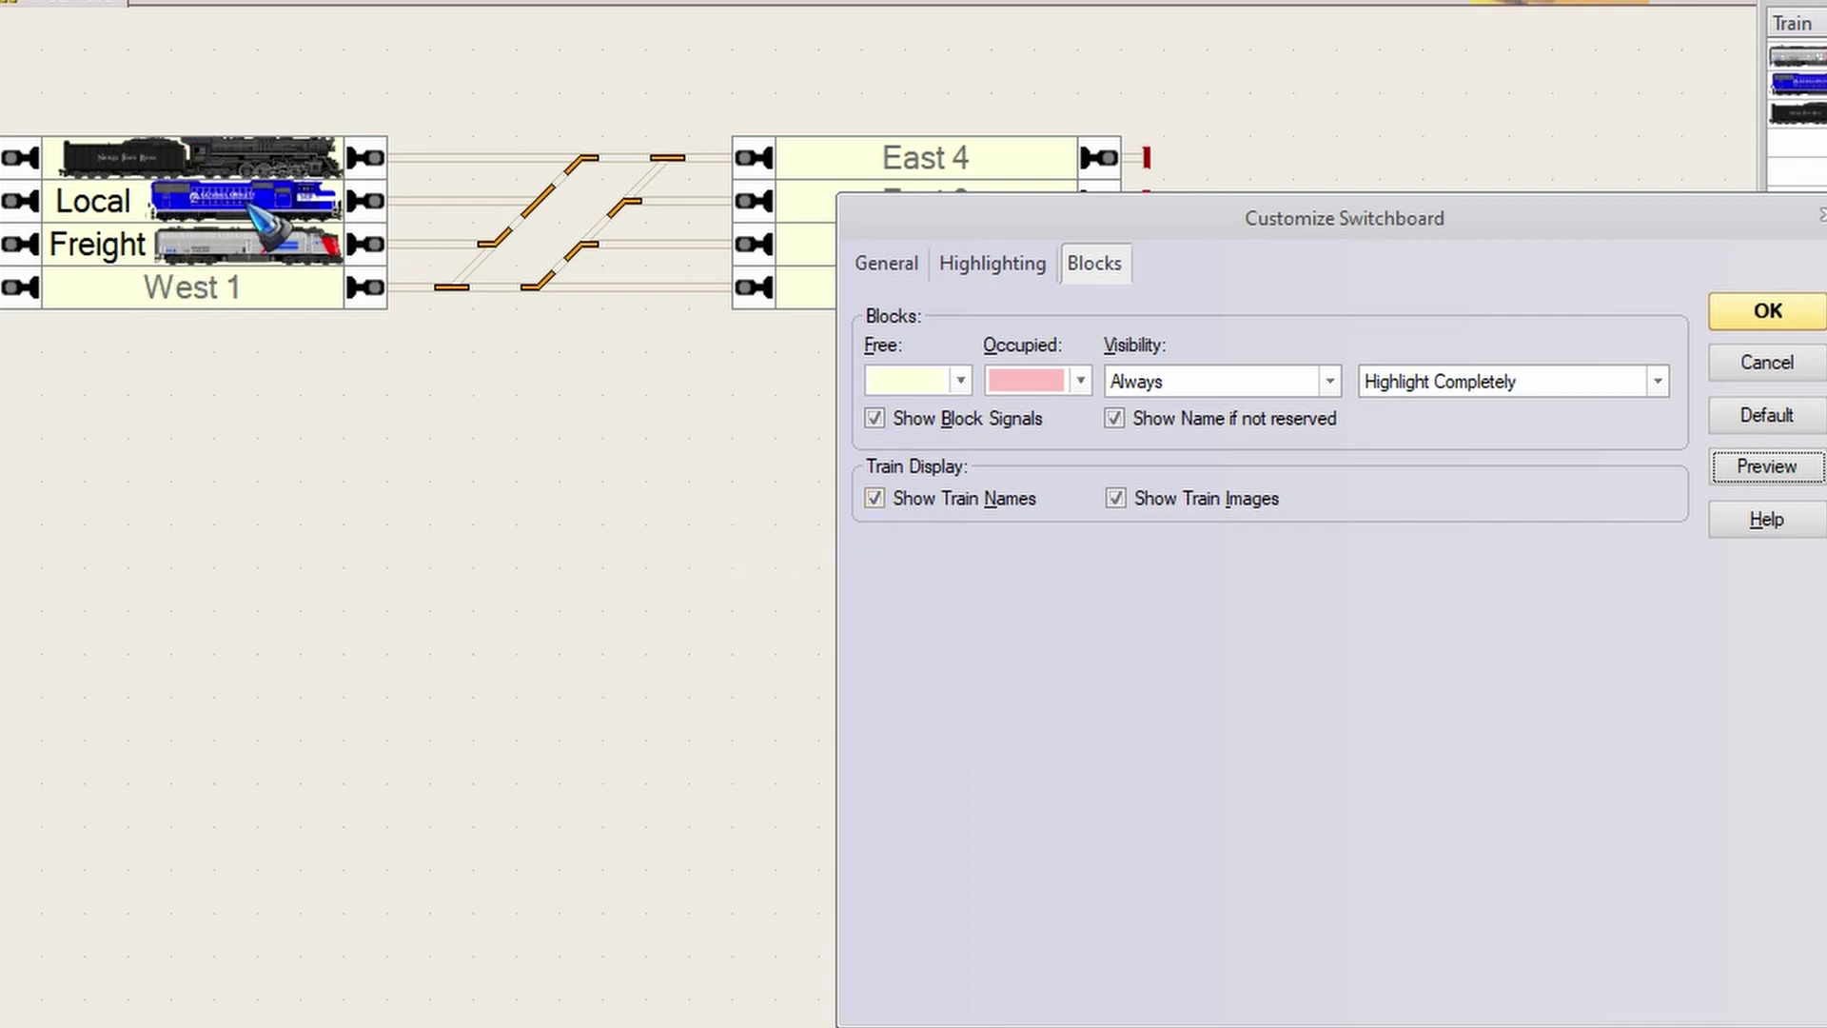
pyautogui.click(874, 499)
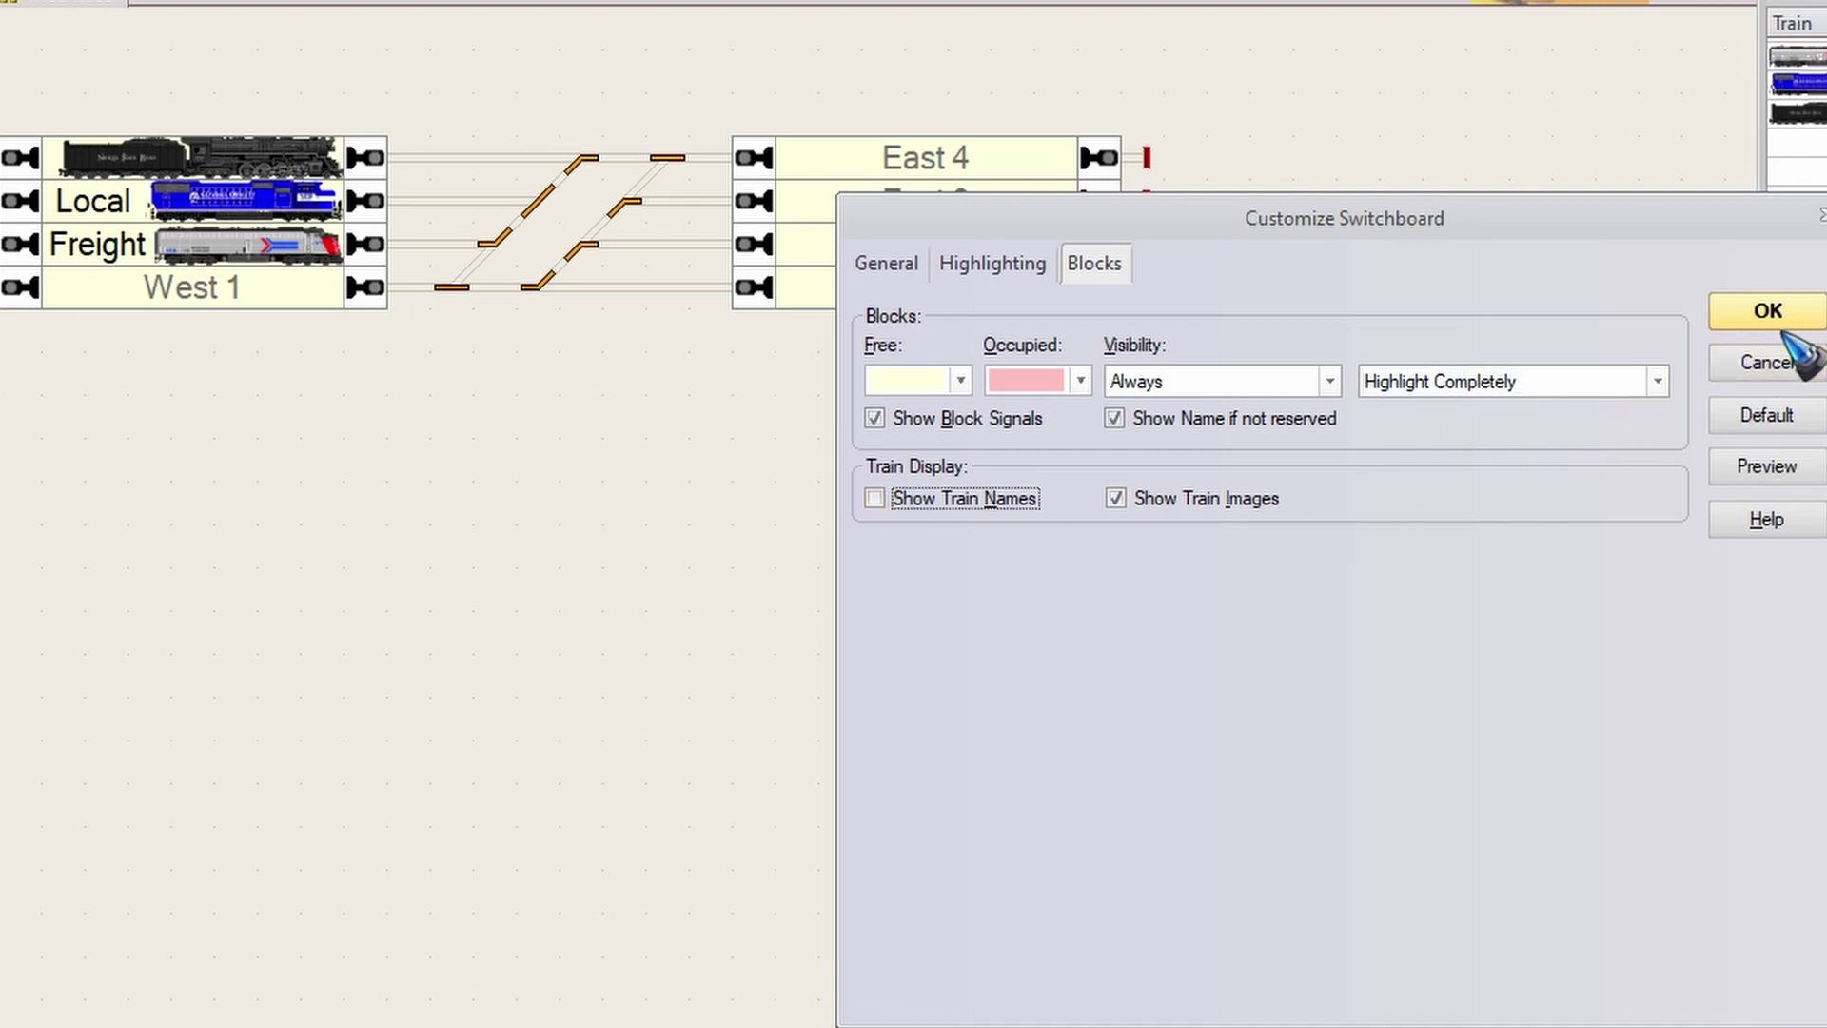
pyautogui.click(1123, 497)
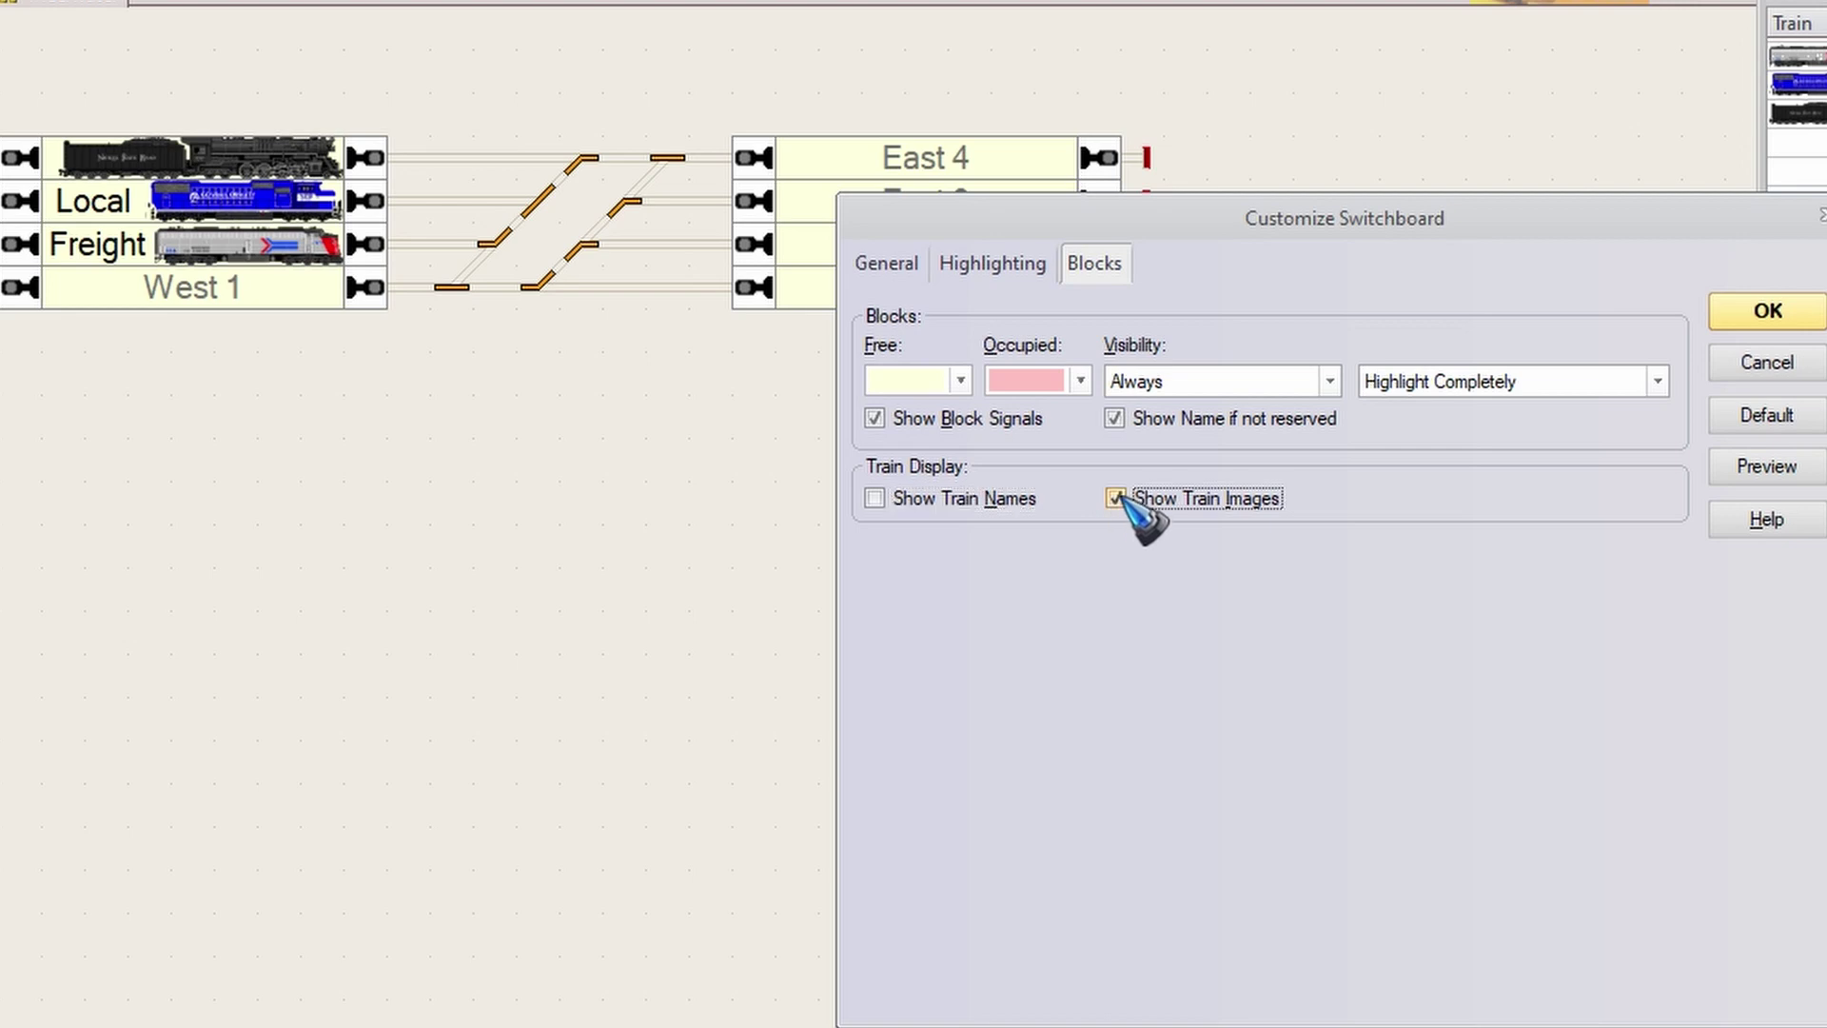
pyautogui.click(1117, 497)
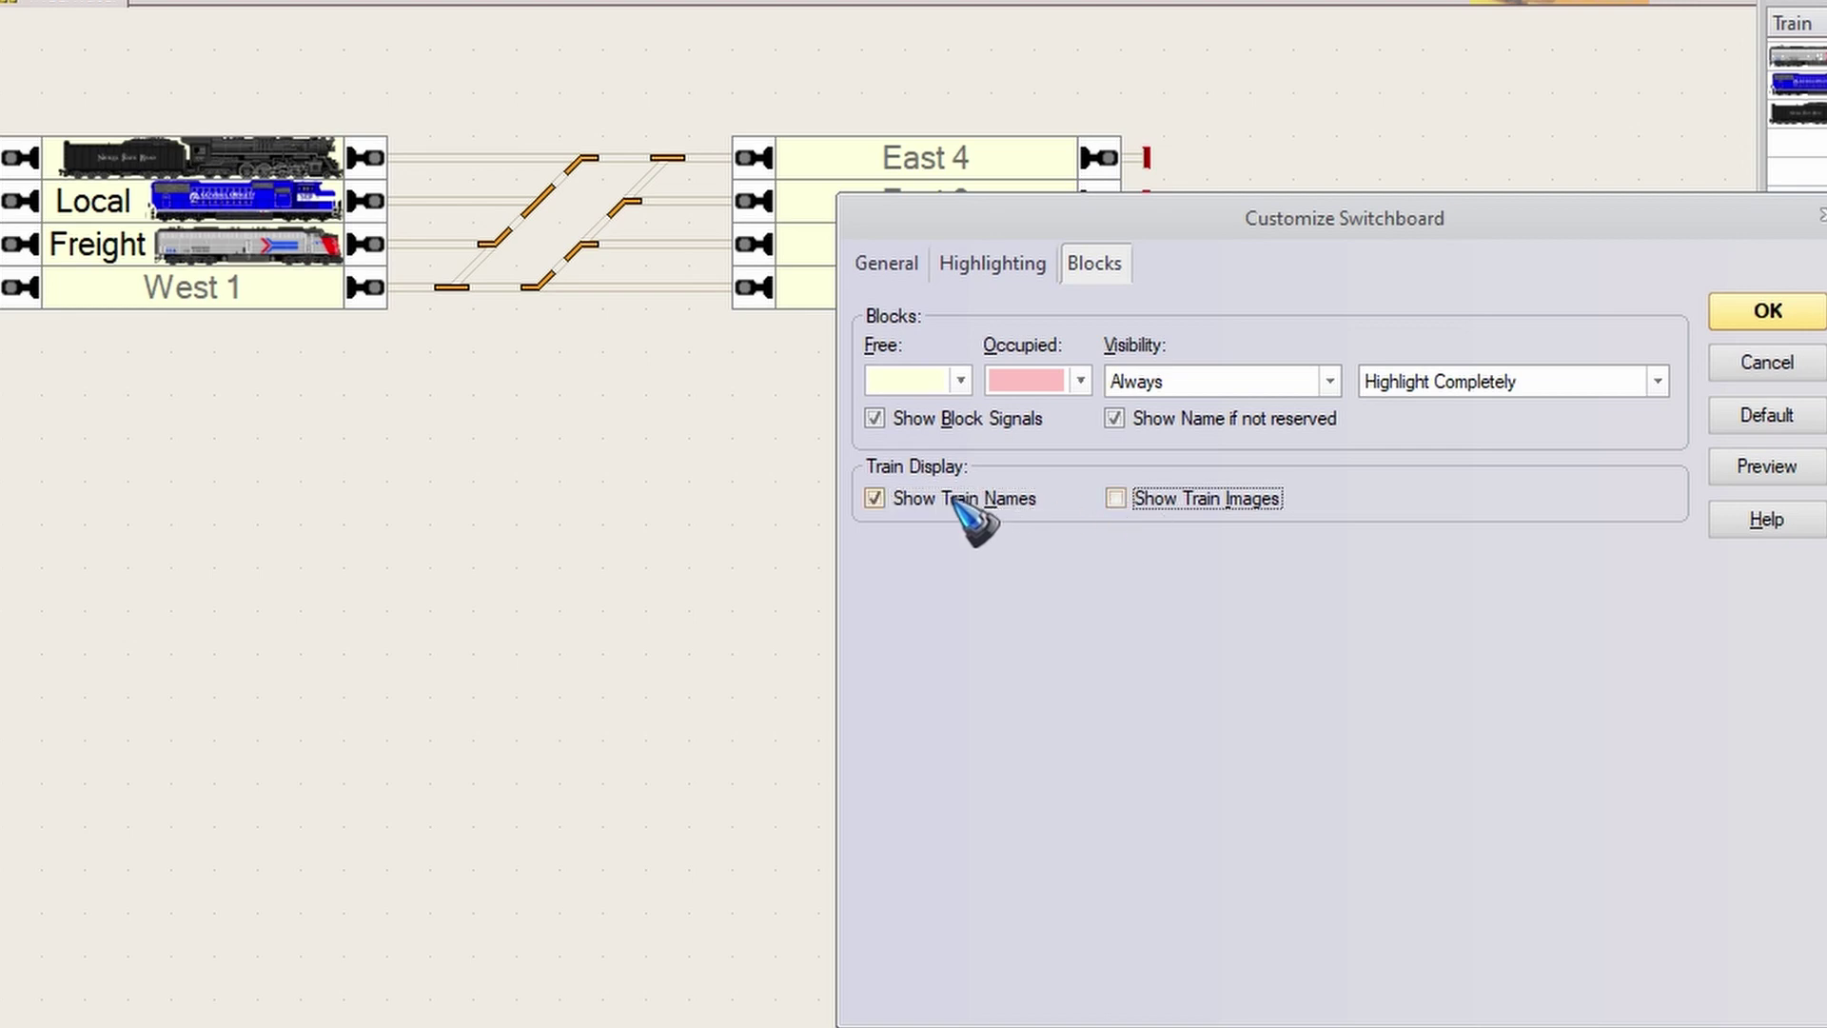
pyautogui.click(1772, 466)
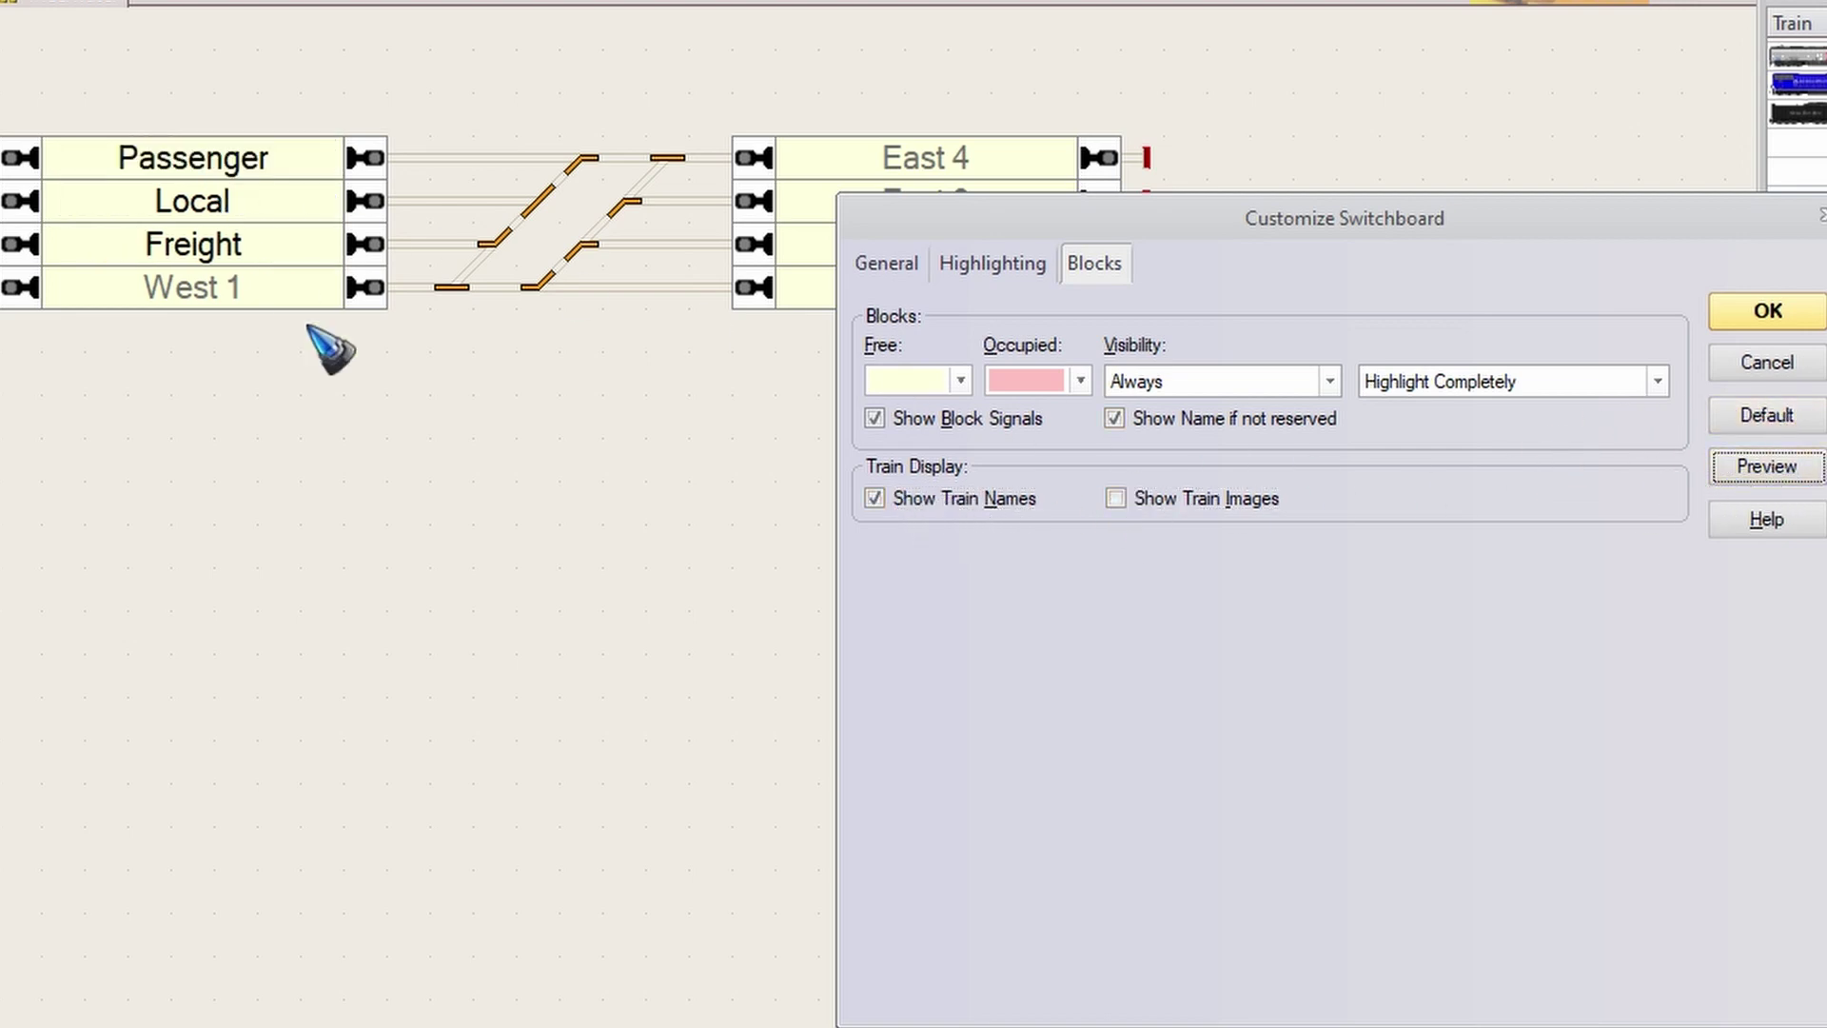
pyautogui.click(1115, 496)
pyautogui.click(874, 497)
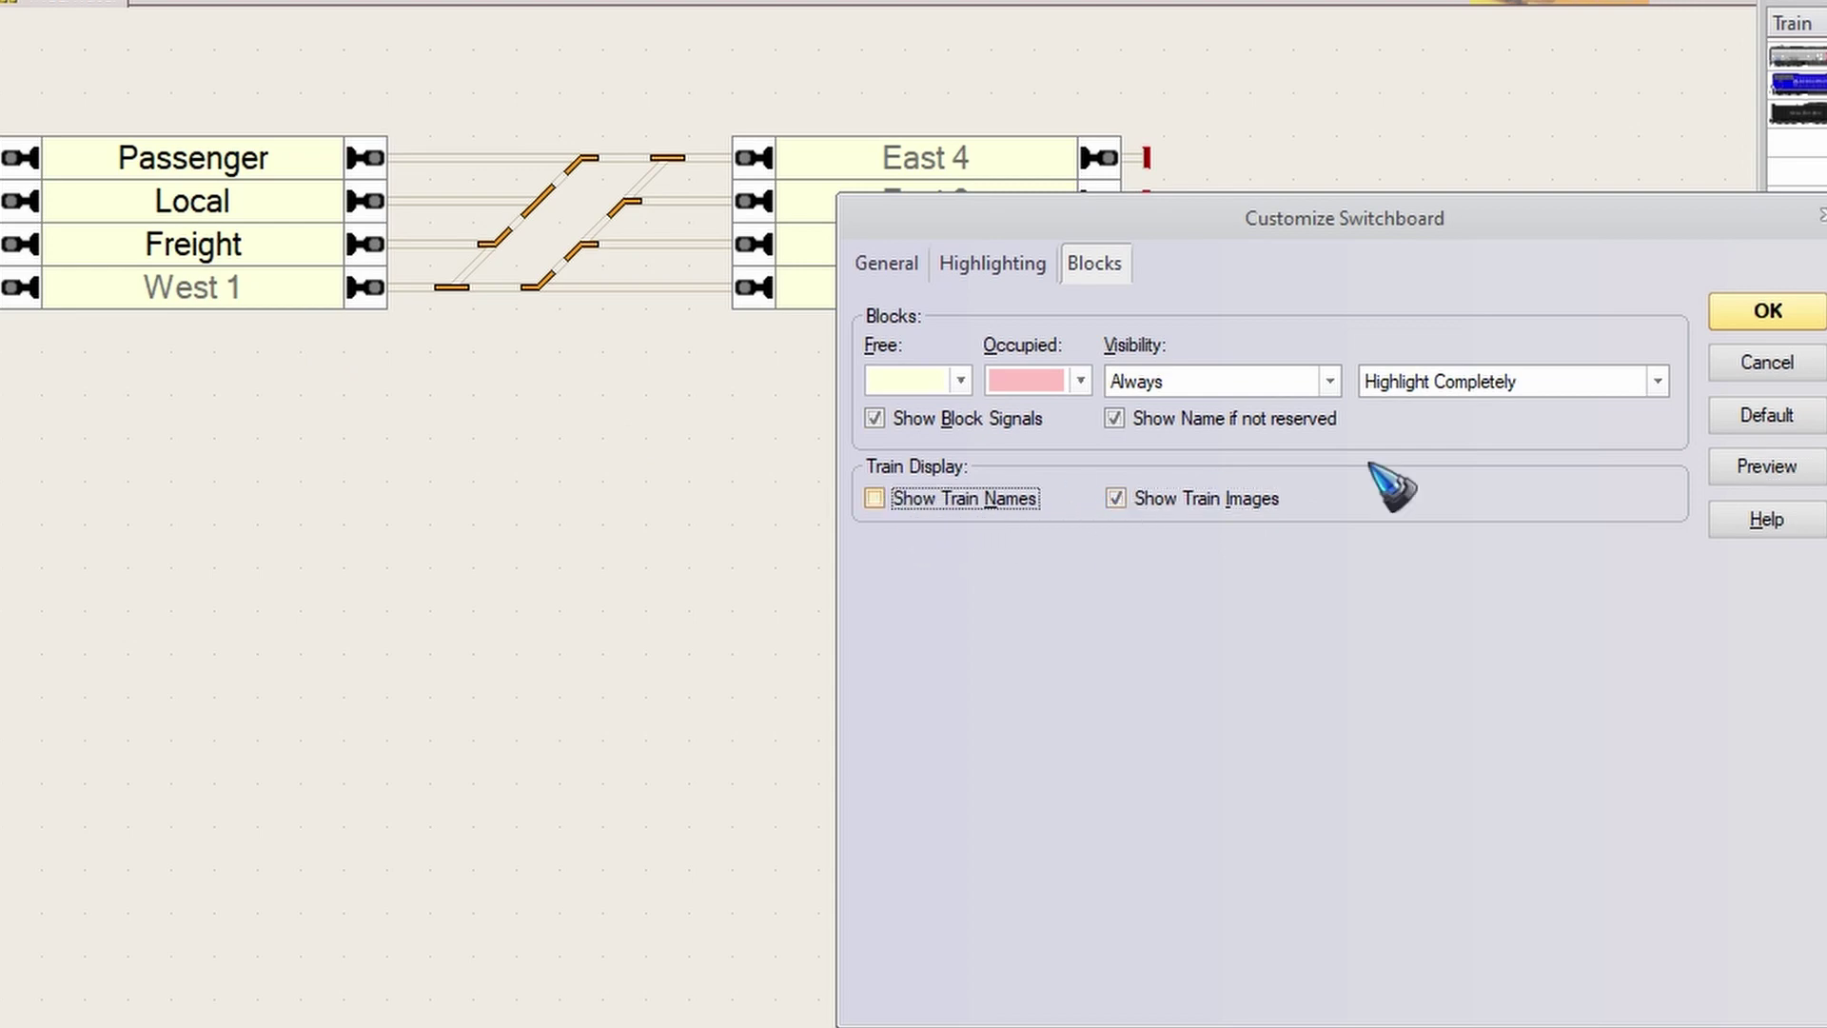
pyautogui.click(1762, 466)
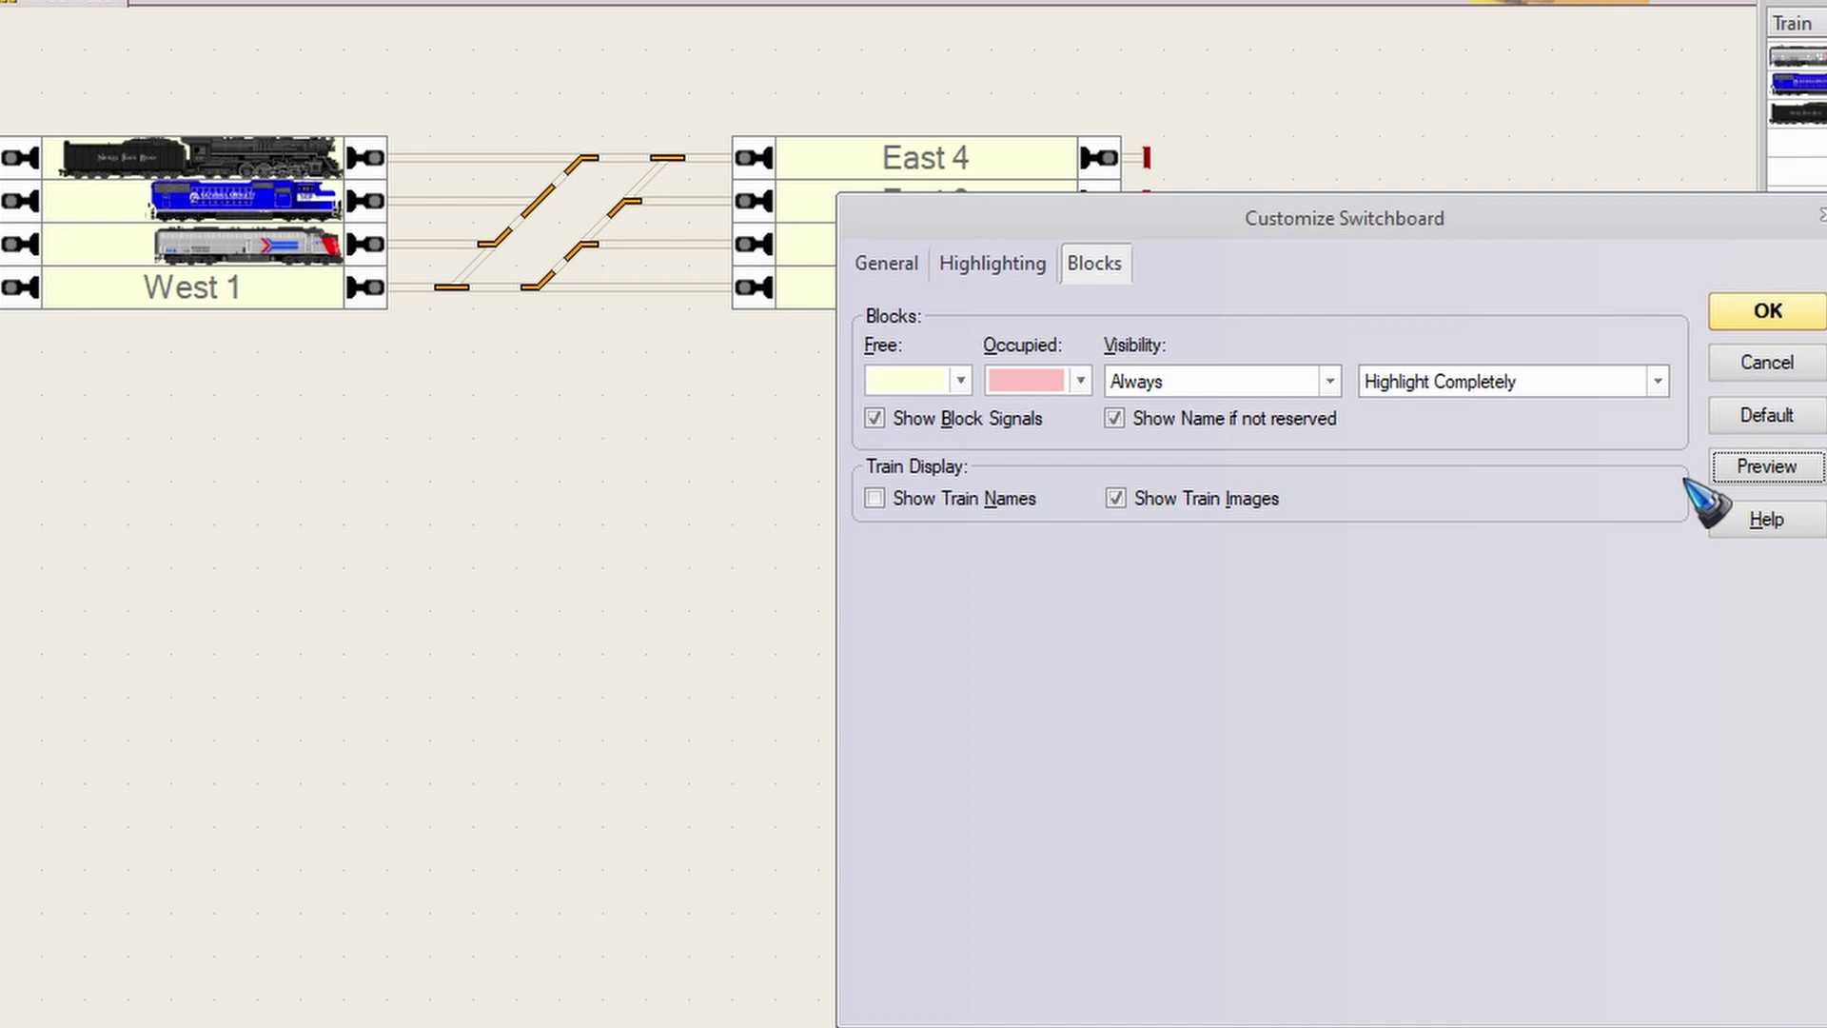
pyautogui.click(1775, 312)
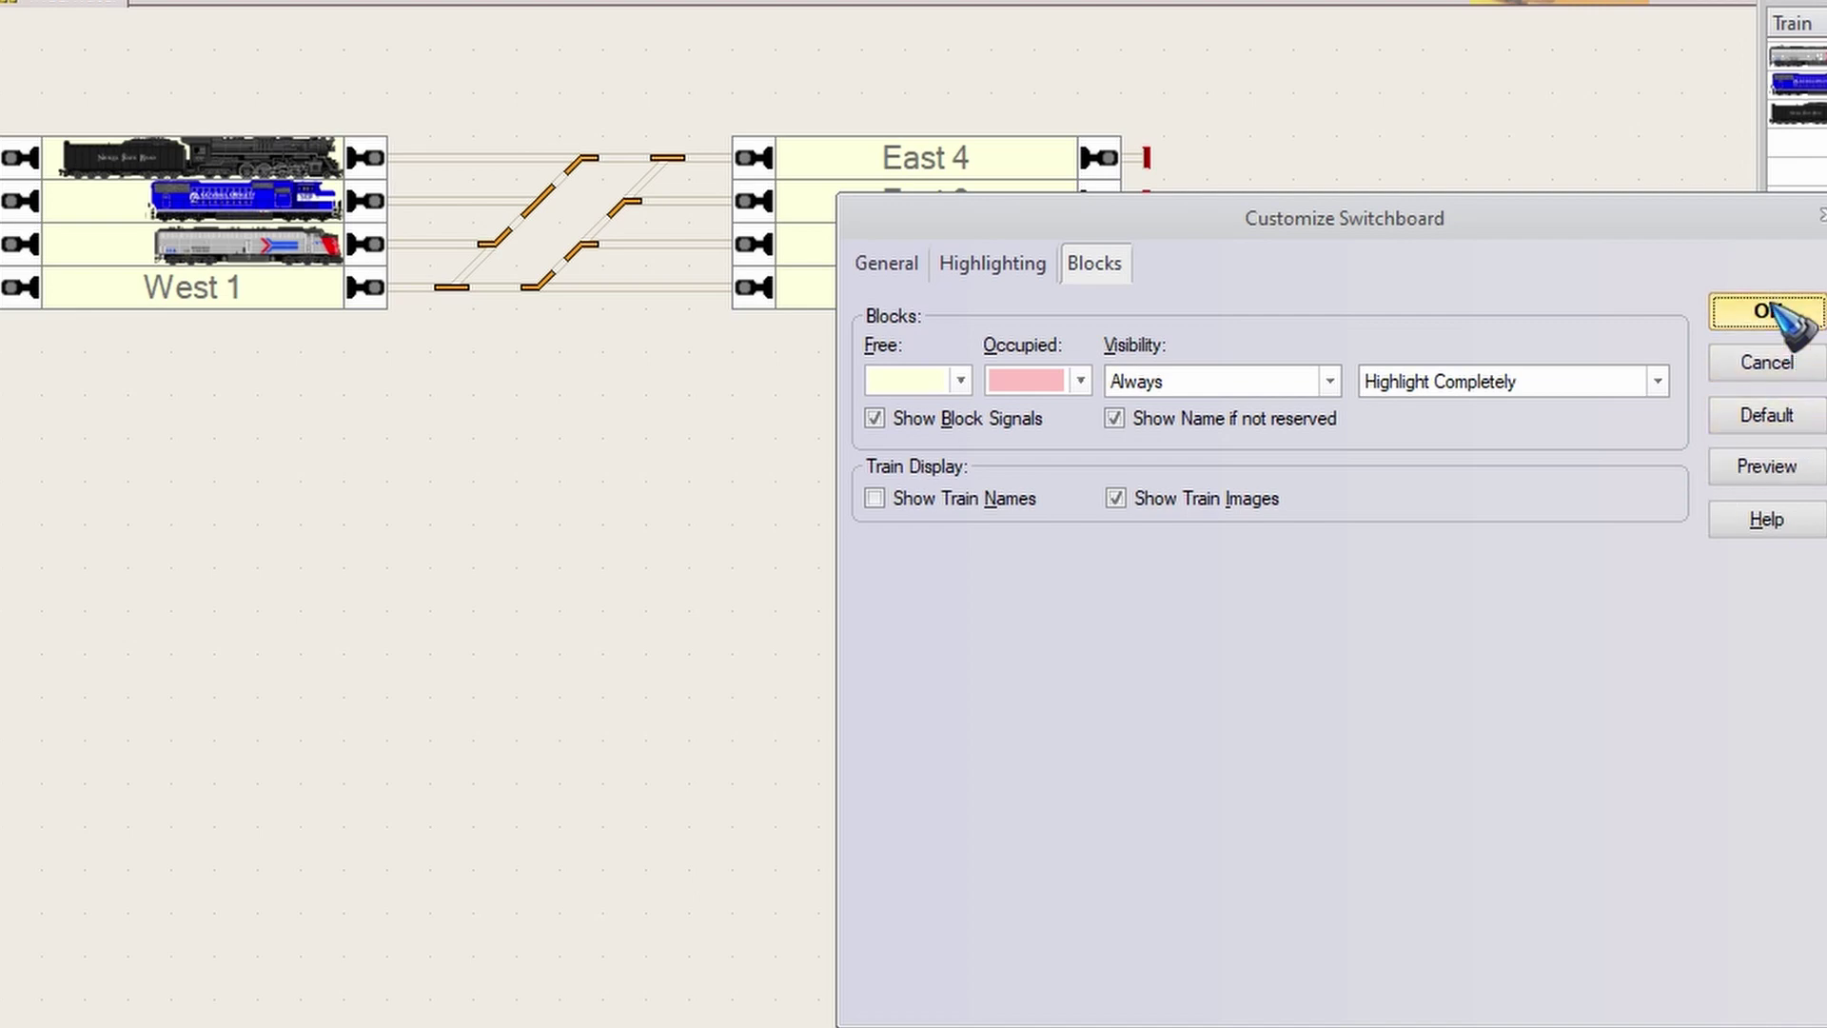
pyautogui.click(1771, 306)
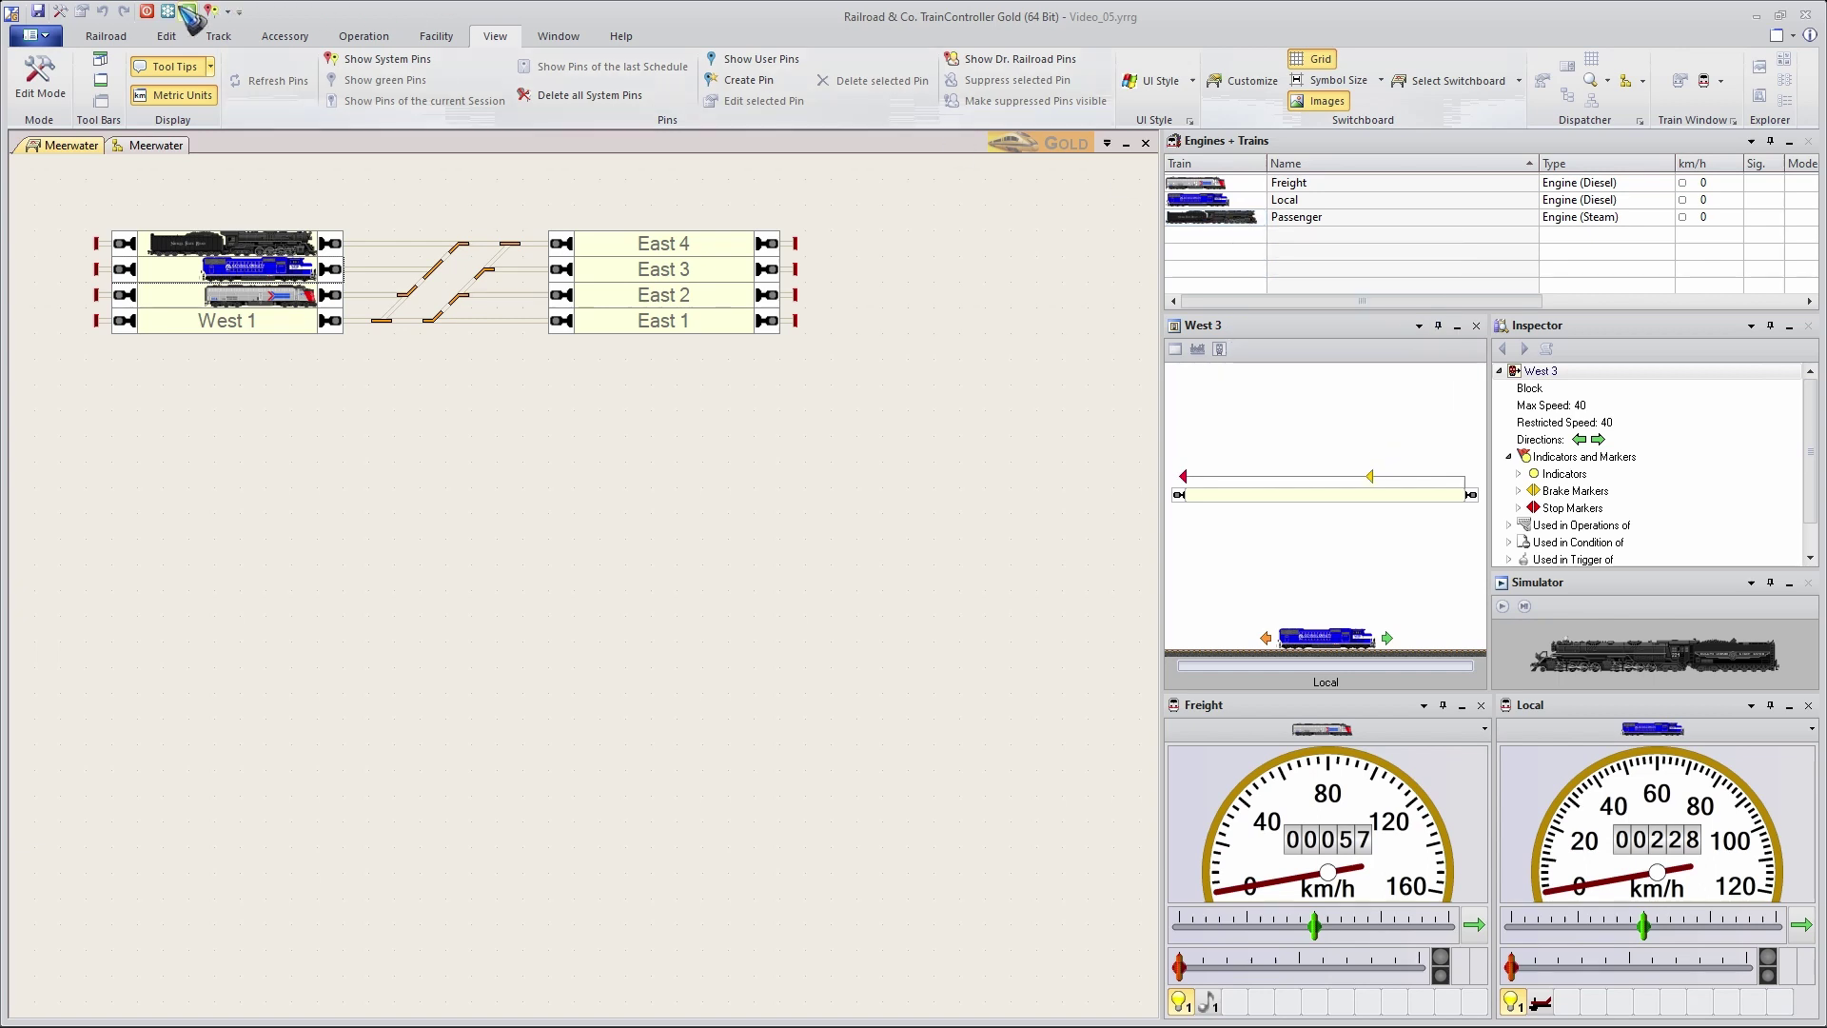
# Enter Edit Mode and open the Passenger engine's properties from Engines + Trains
pyautogui.click(60, 12)
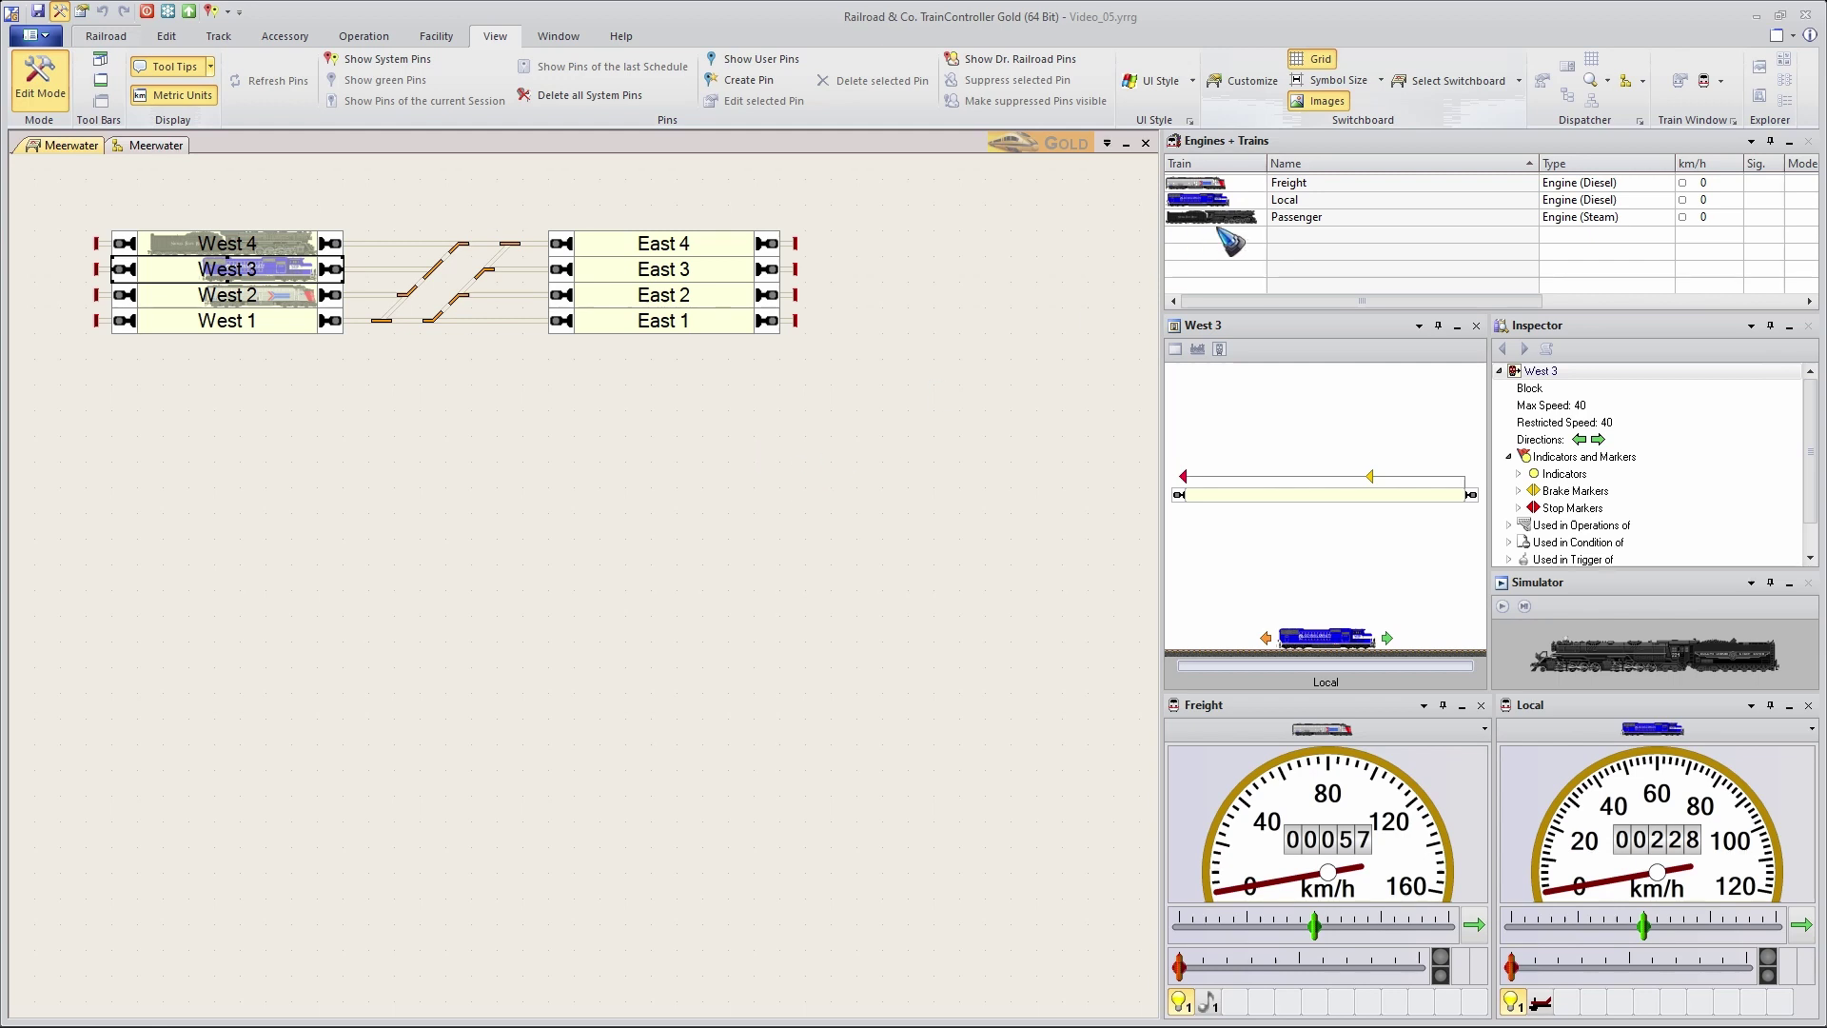
pyautogui.moveTo(1244, 226)
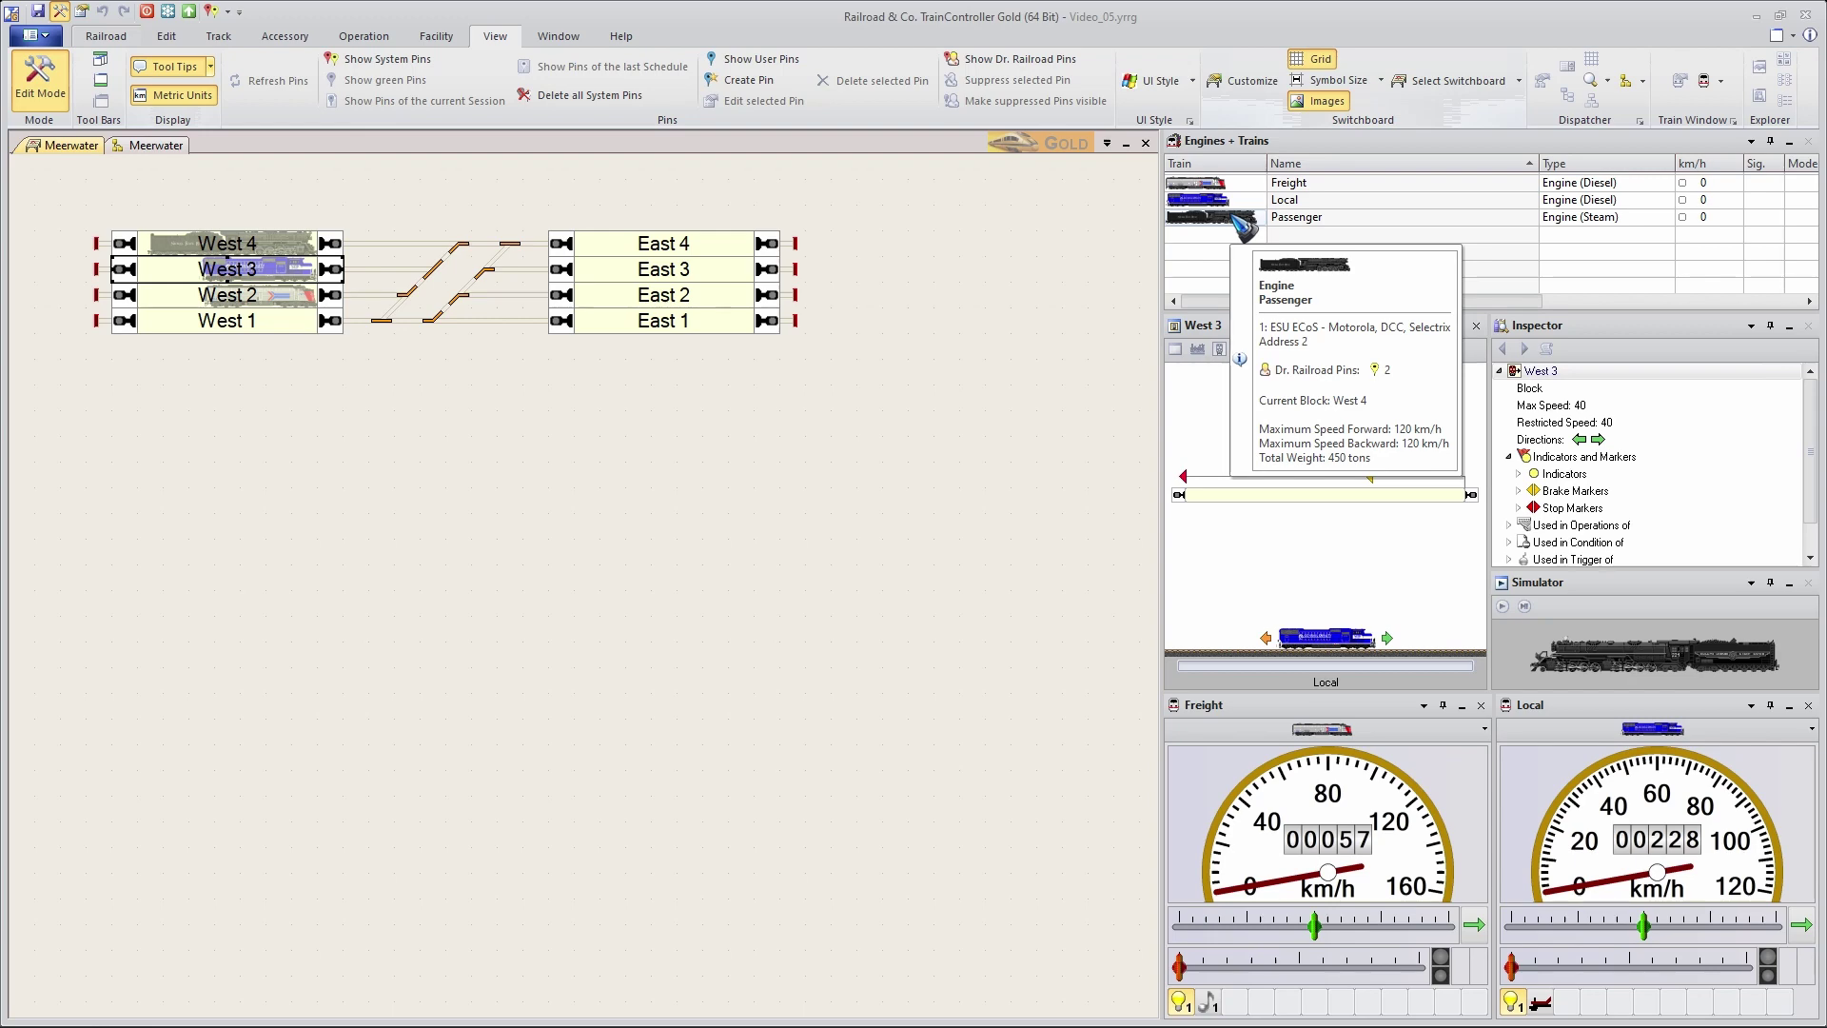
pyautogui.doubleClick(1245, 226)
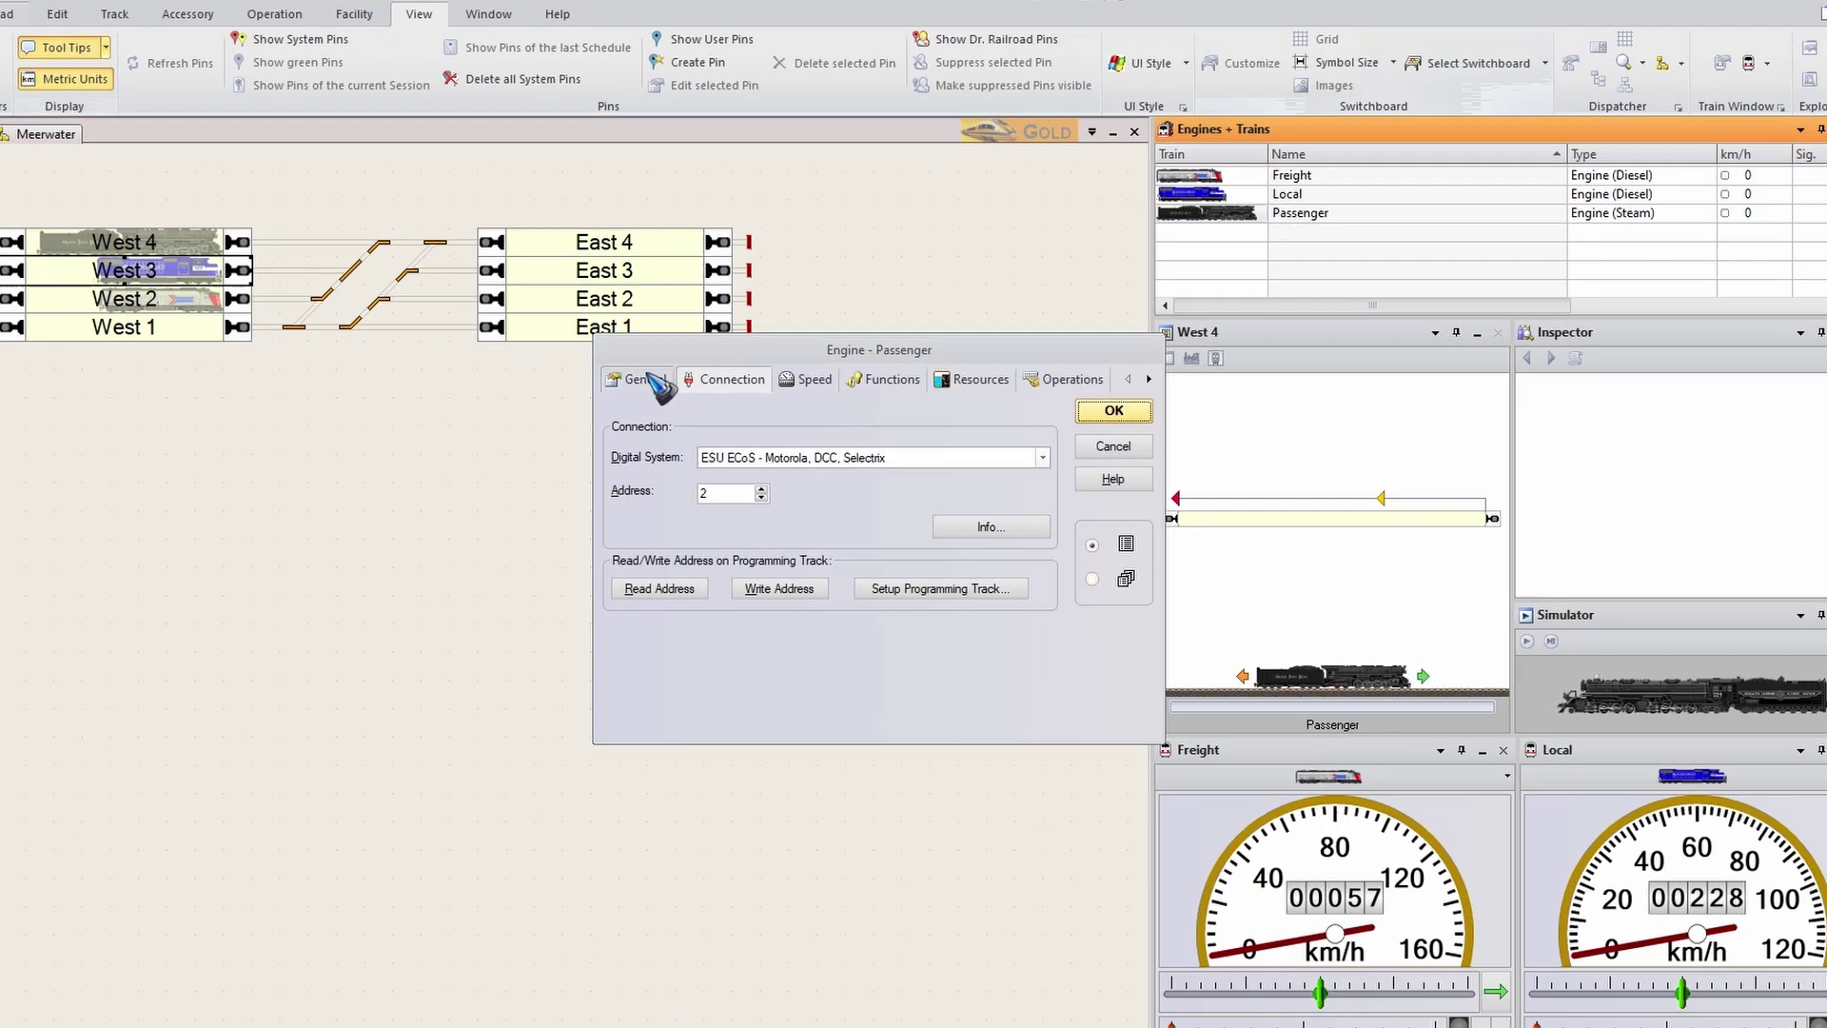
# Set the Passenger engine's colour to black
pyautogui.click(709, 369)
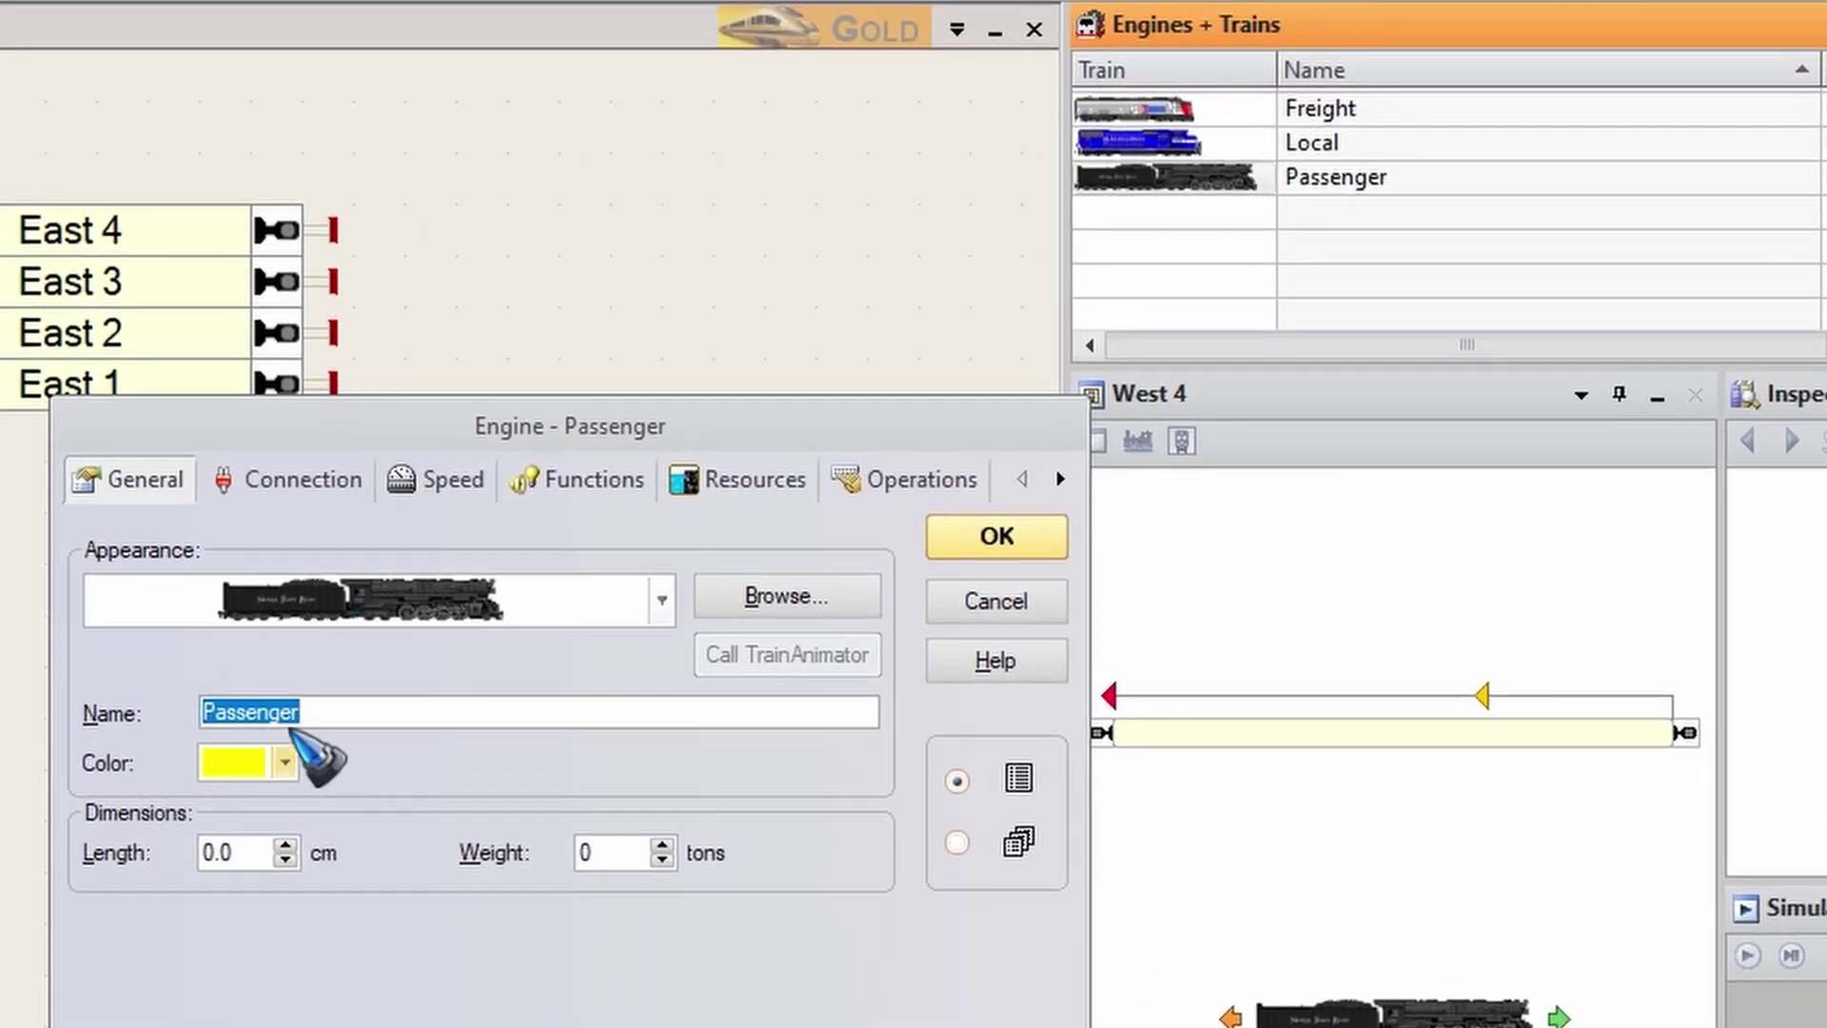
pyautogui.click(285, 763)
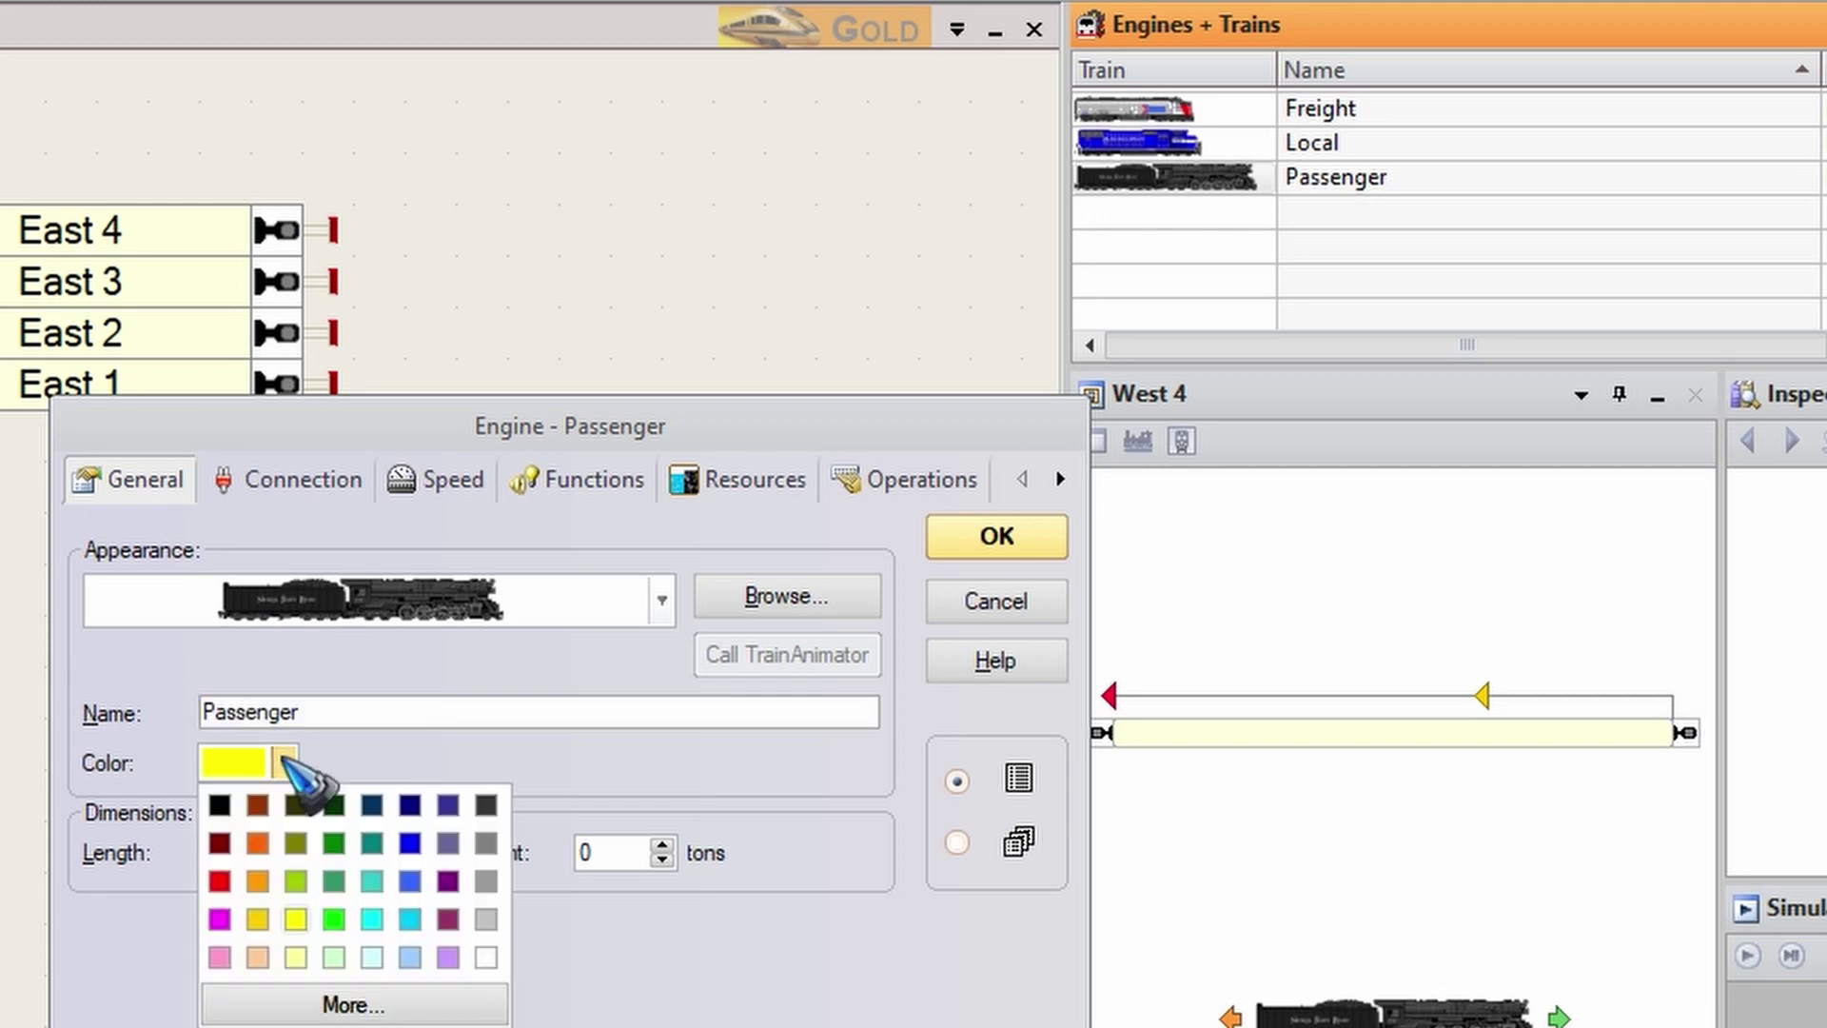
pyautogui.click(220, 805)
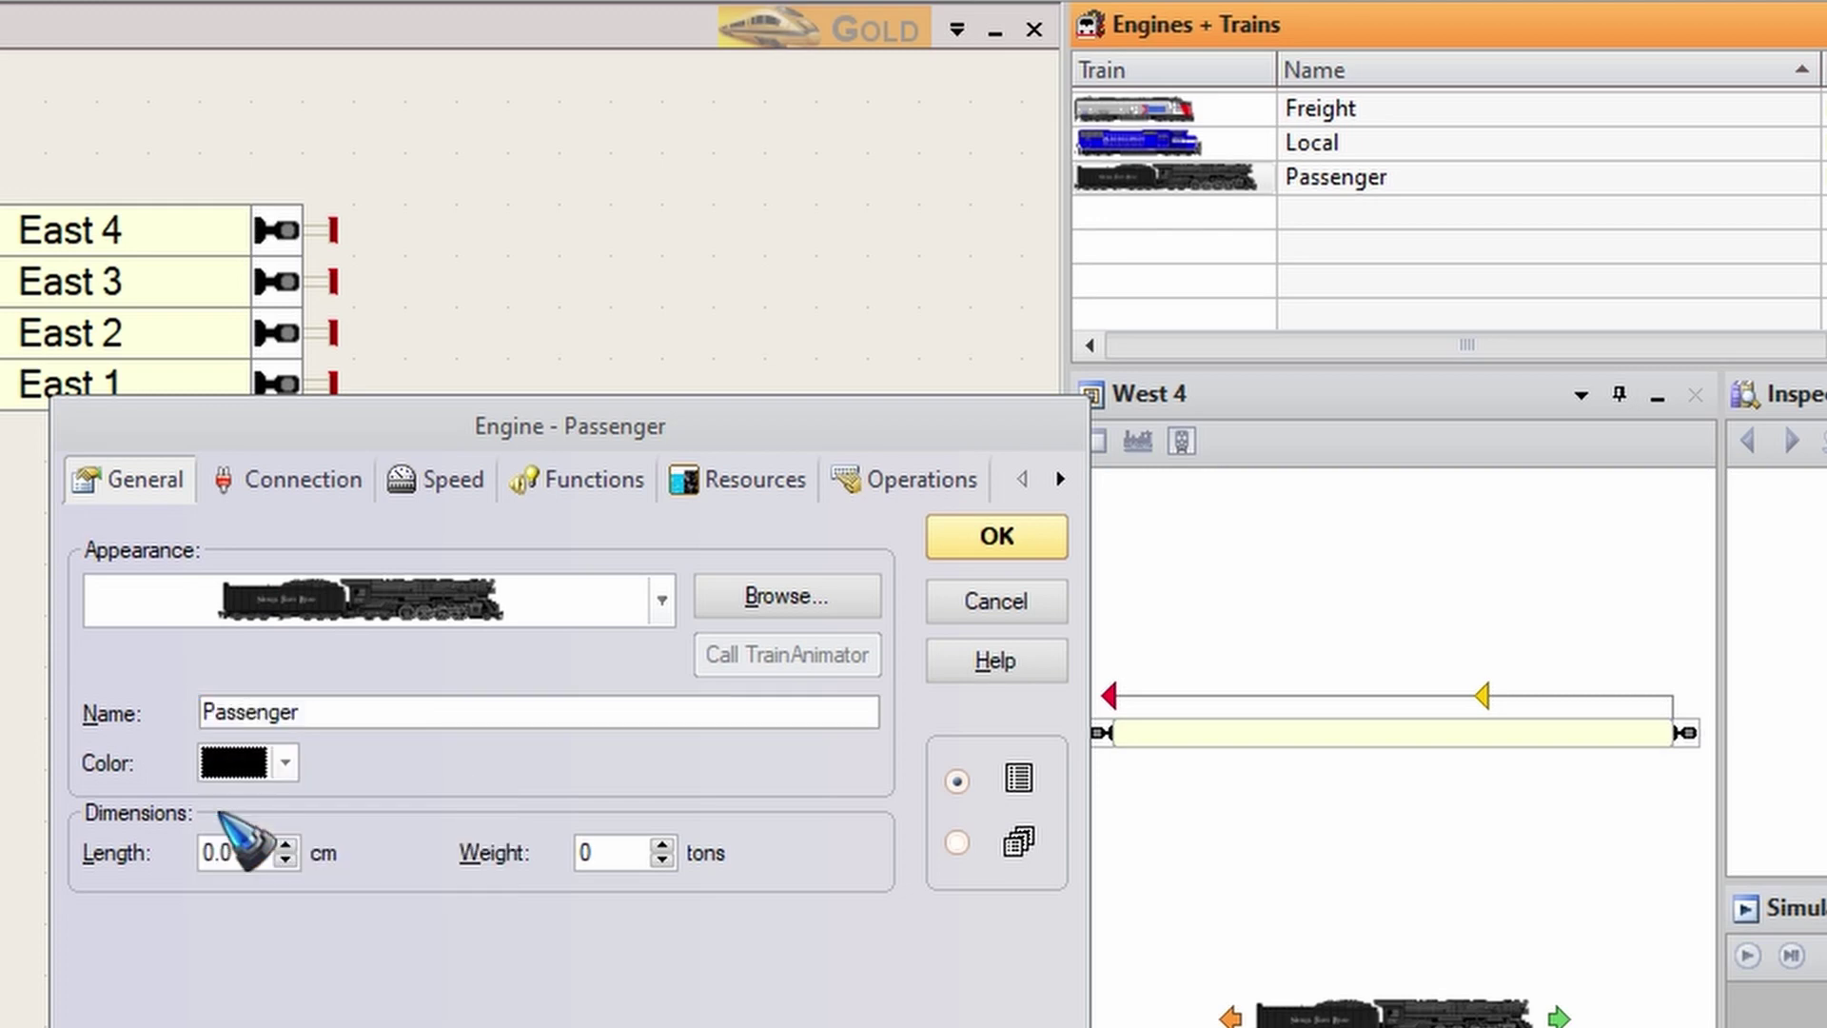
pyautogui.click(1001, 539)
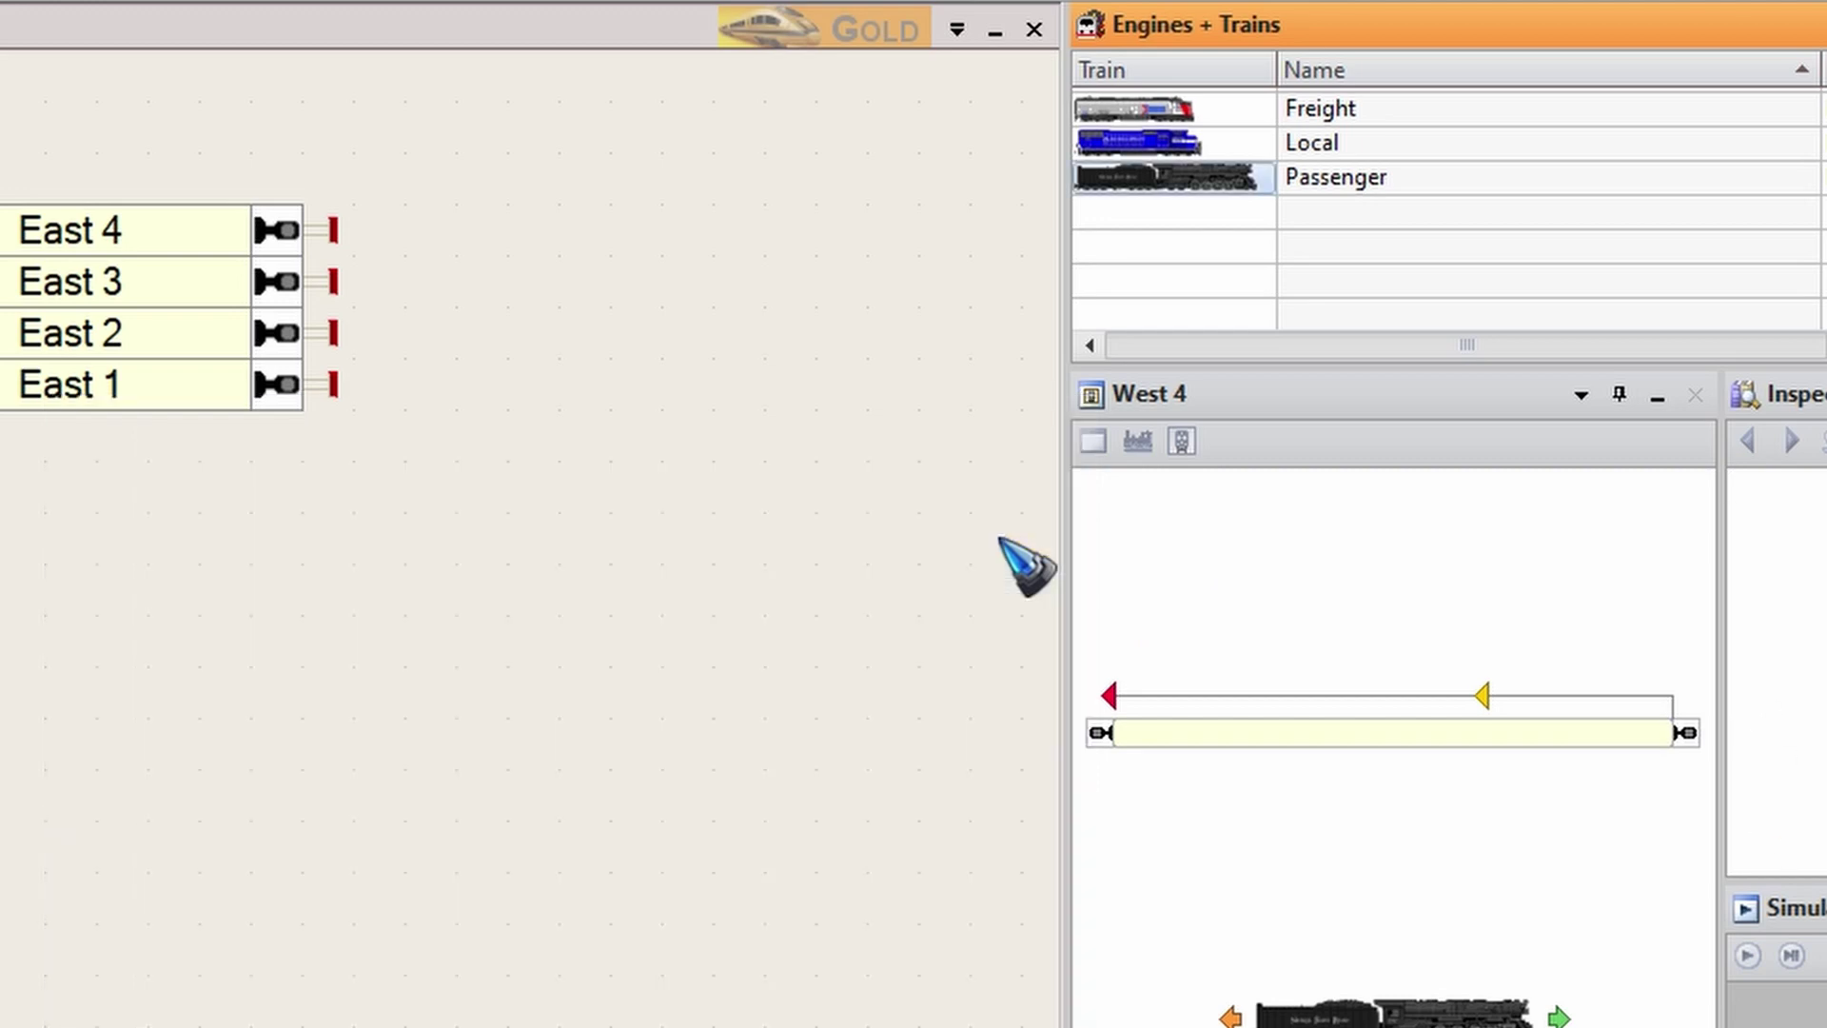
# Set the Local engine's colour to blue
pyautogui.doubleClick(1189, 145)
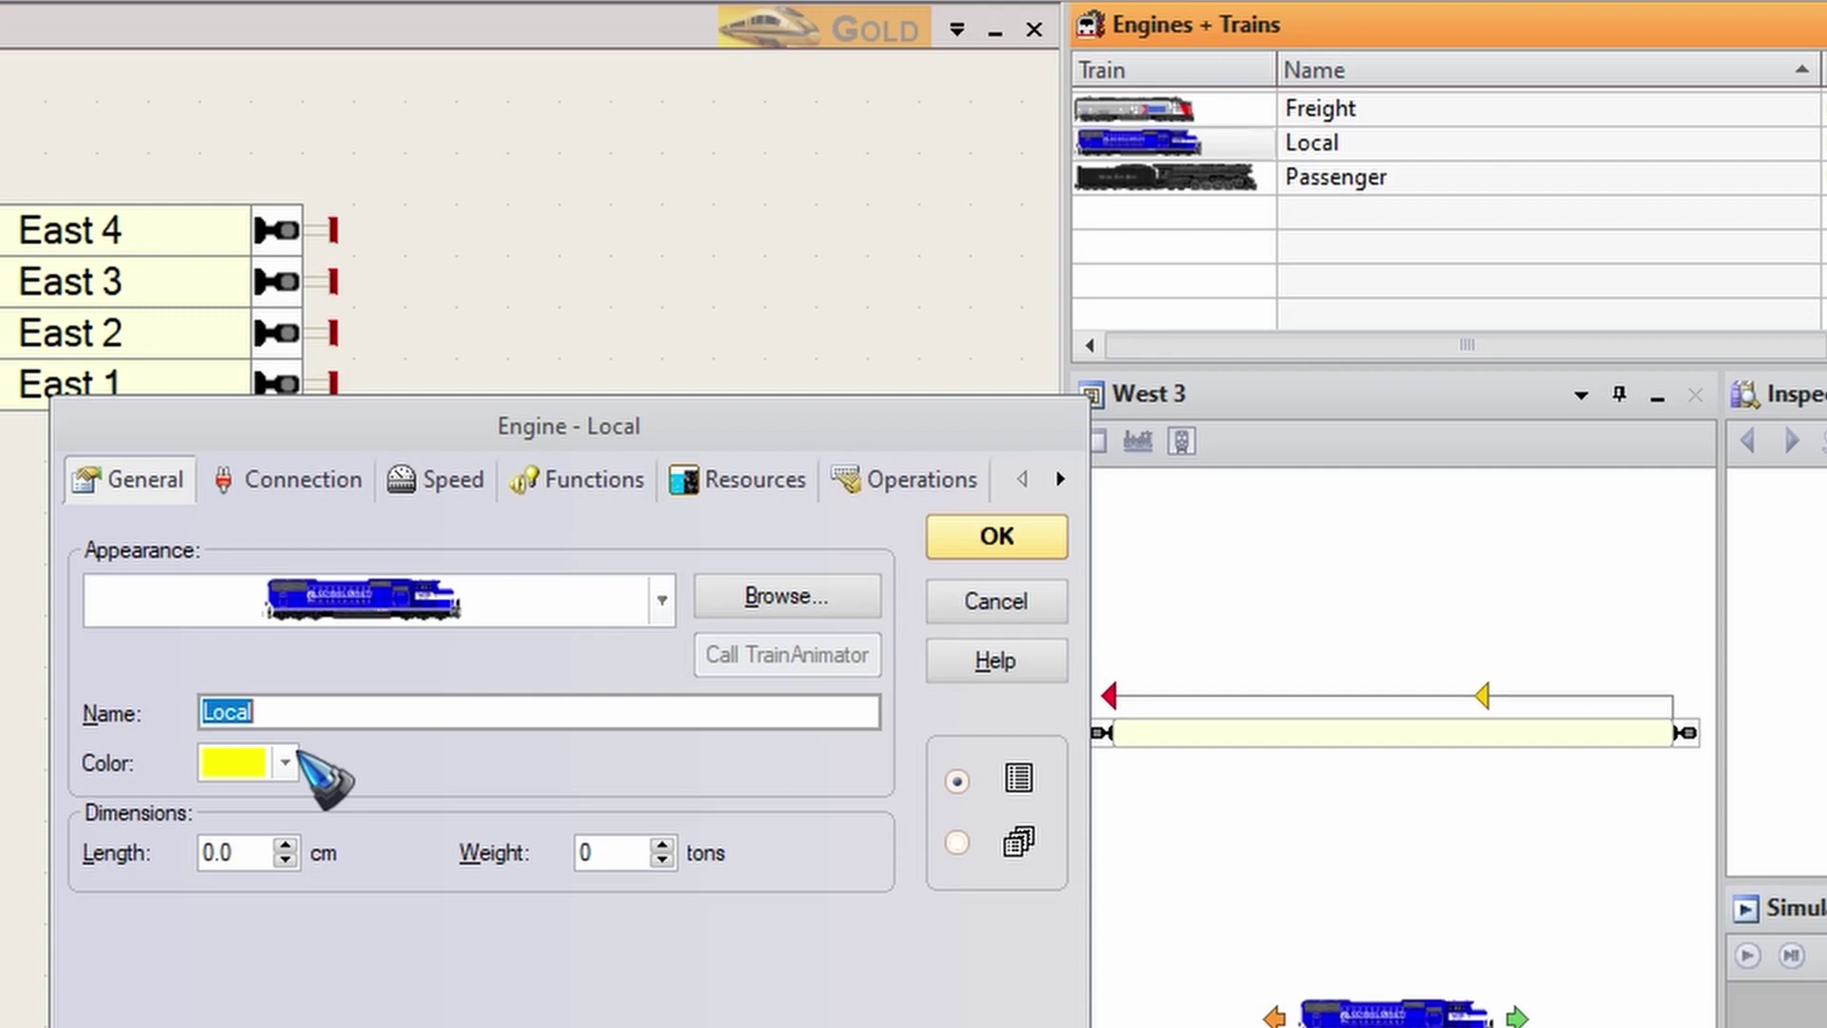
pyautogui.click(285, 765)
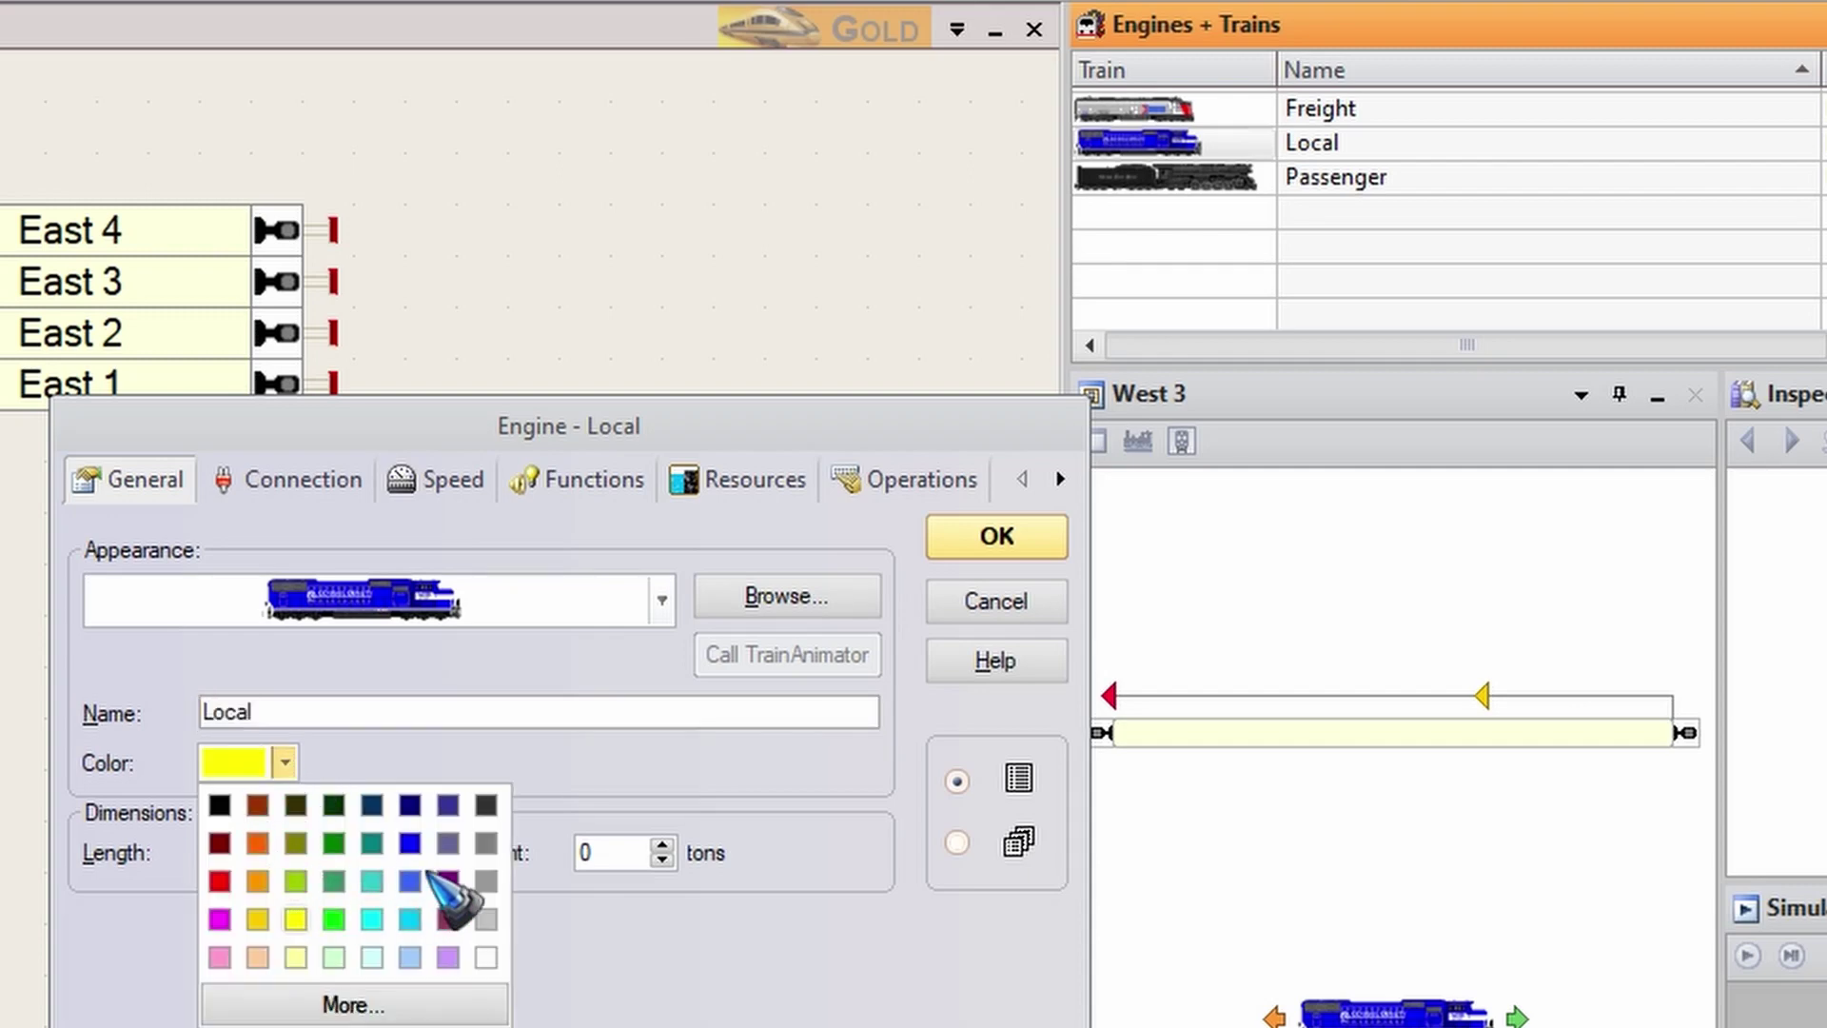
pyautogui.click(409, 843)
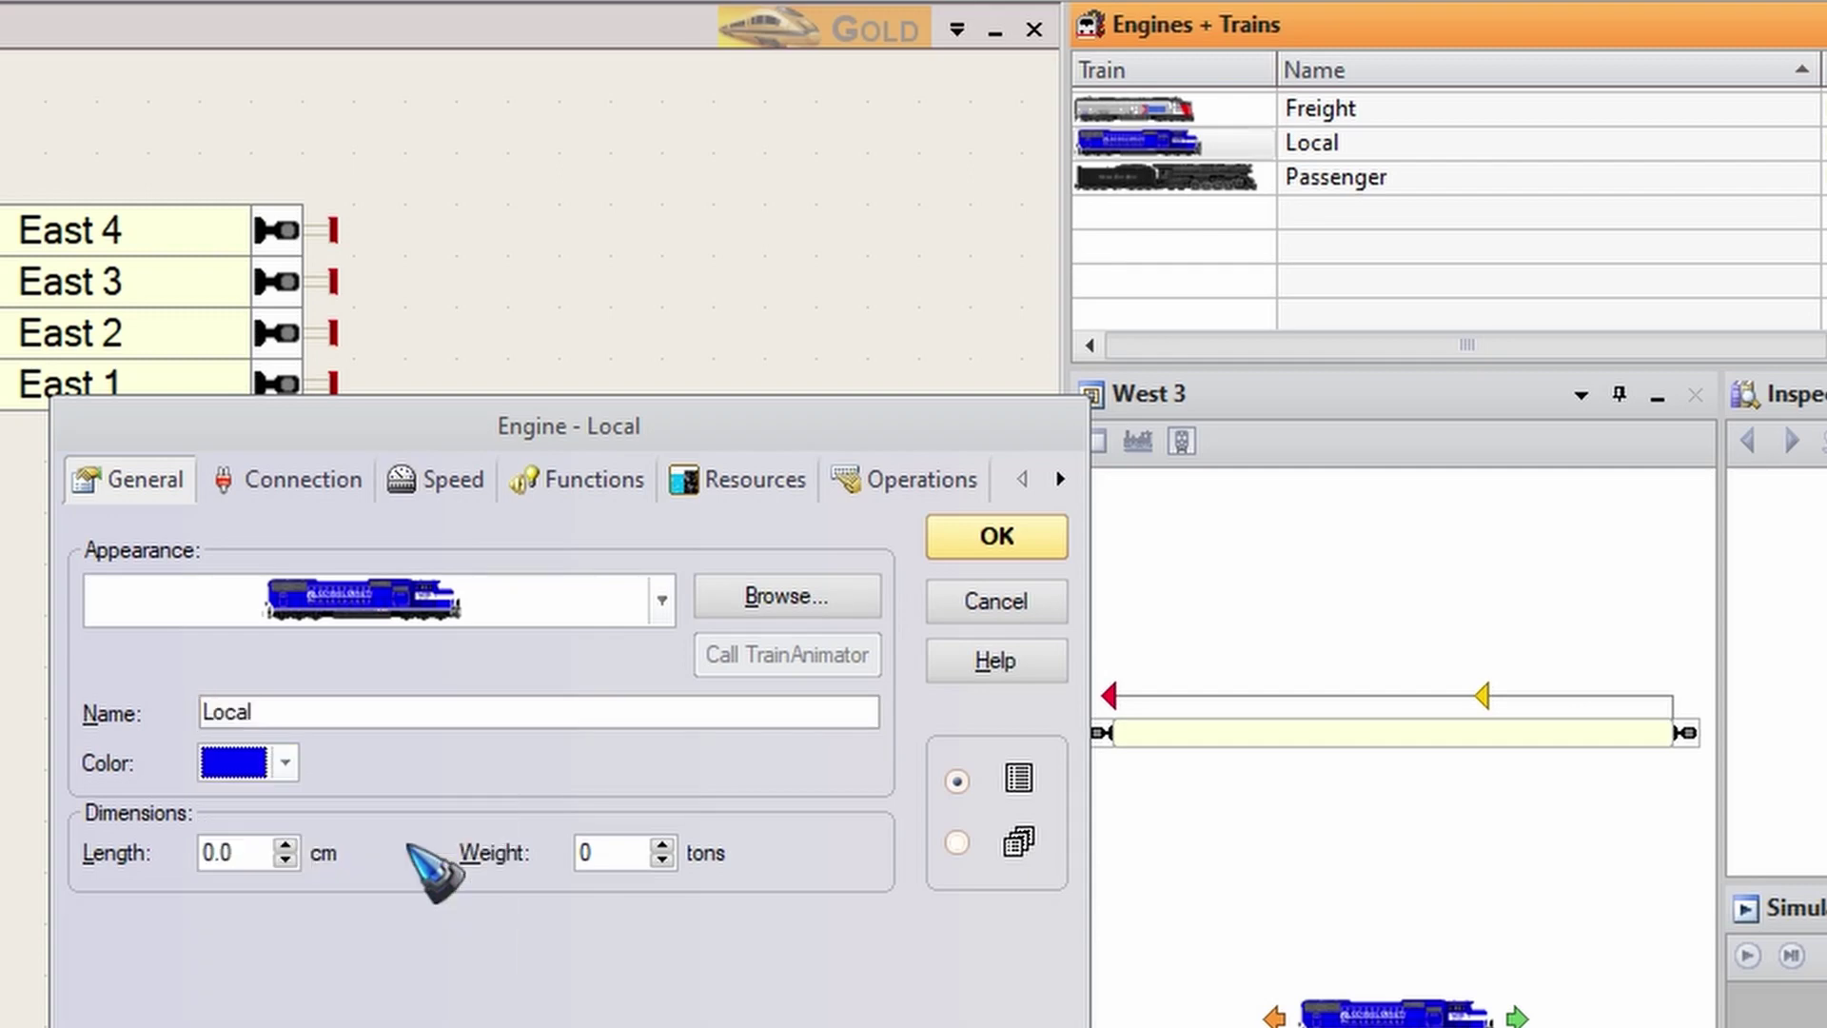
pyautogui.click(990, 541)
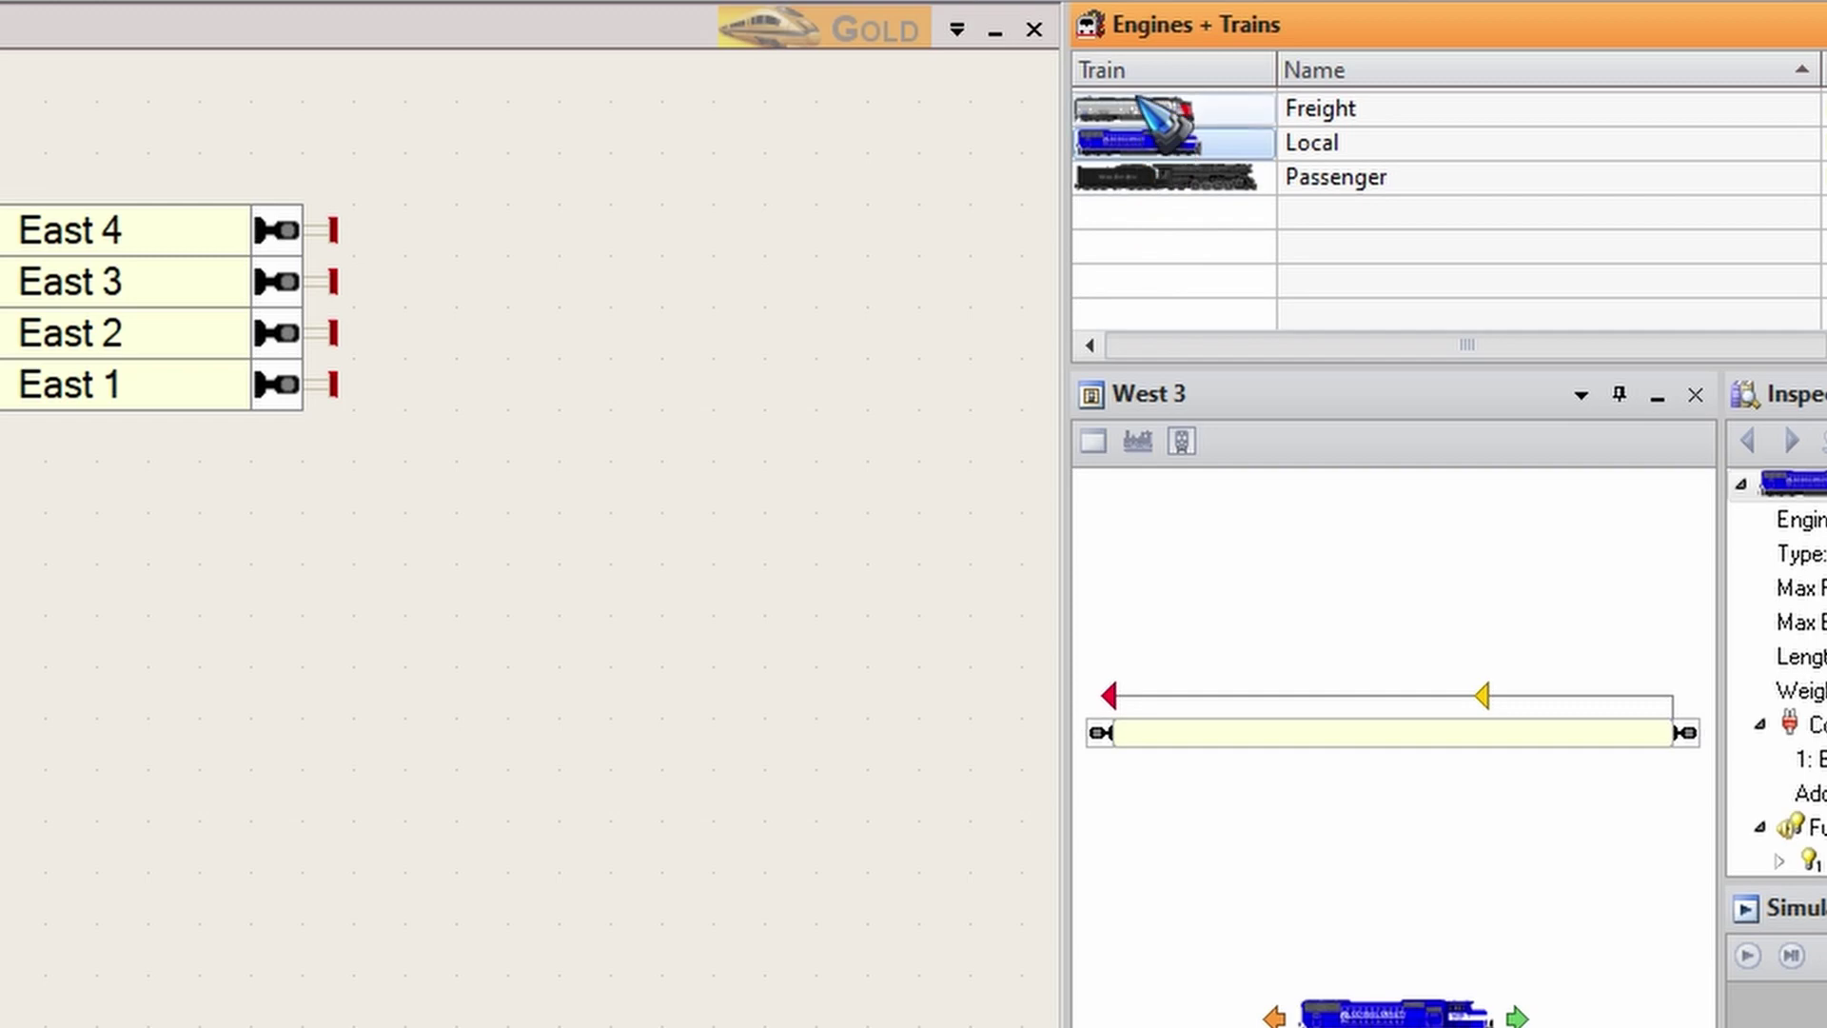
# Set the Freight engine's colour to grey
pyautogui.doubleClick(1142, 107)
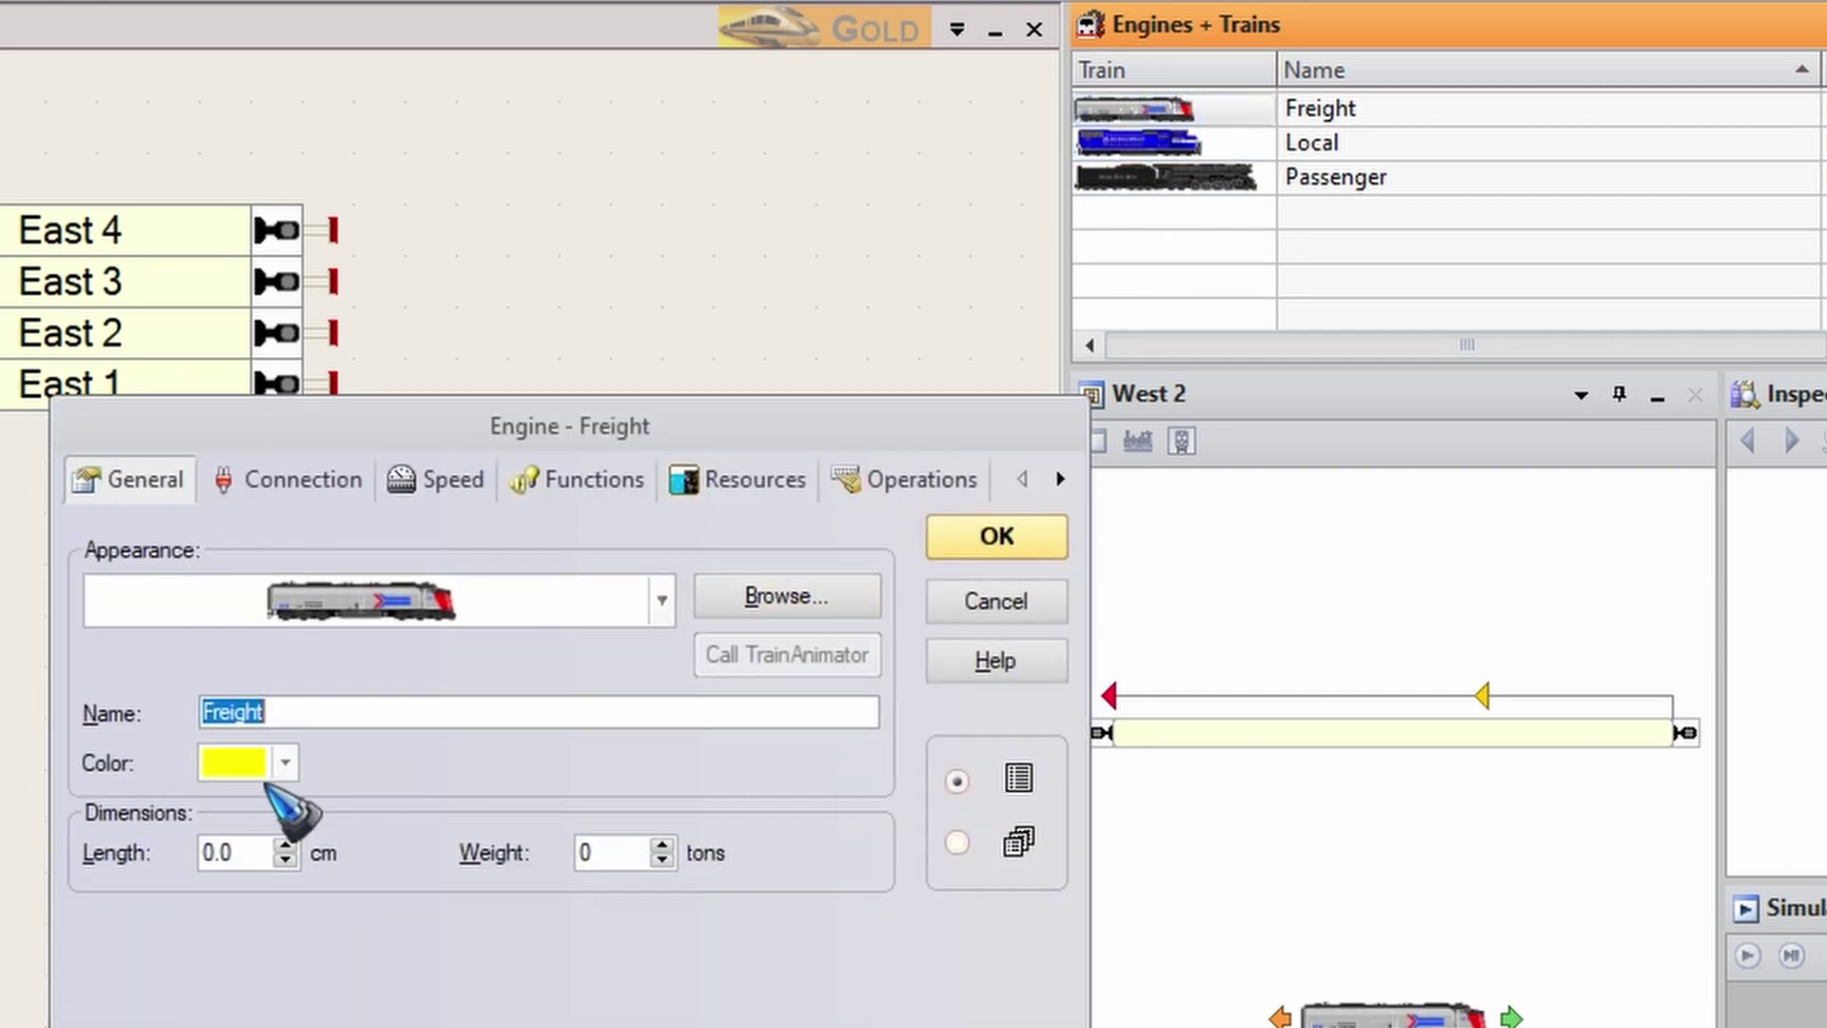
pyautogui.click(284, 762)
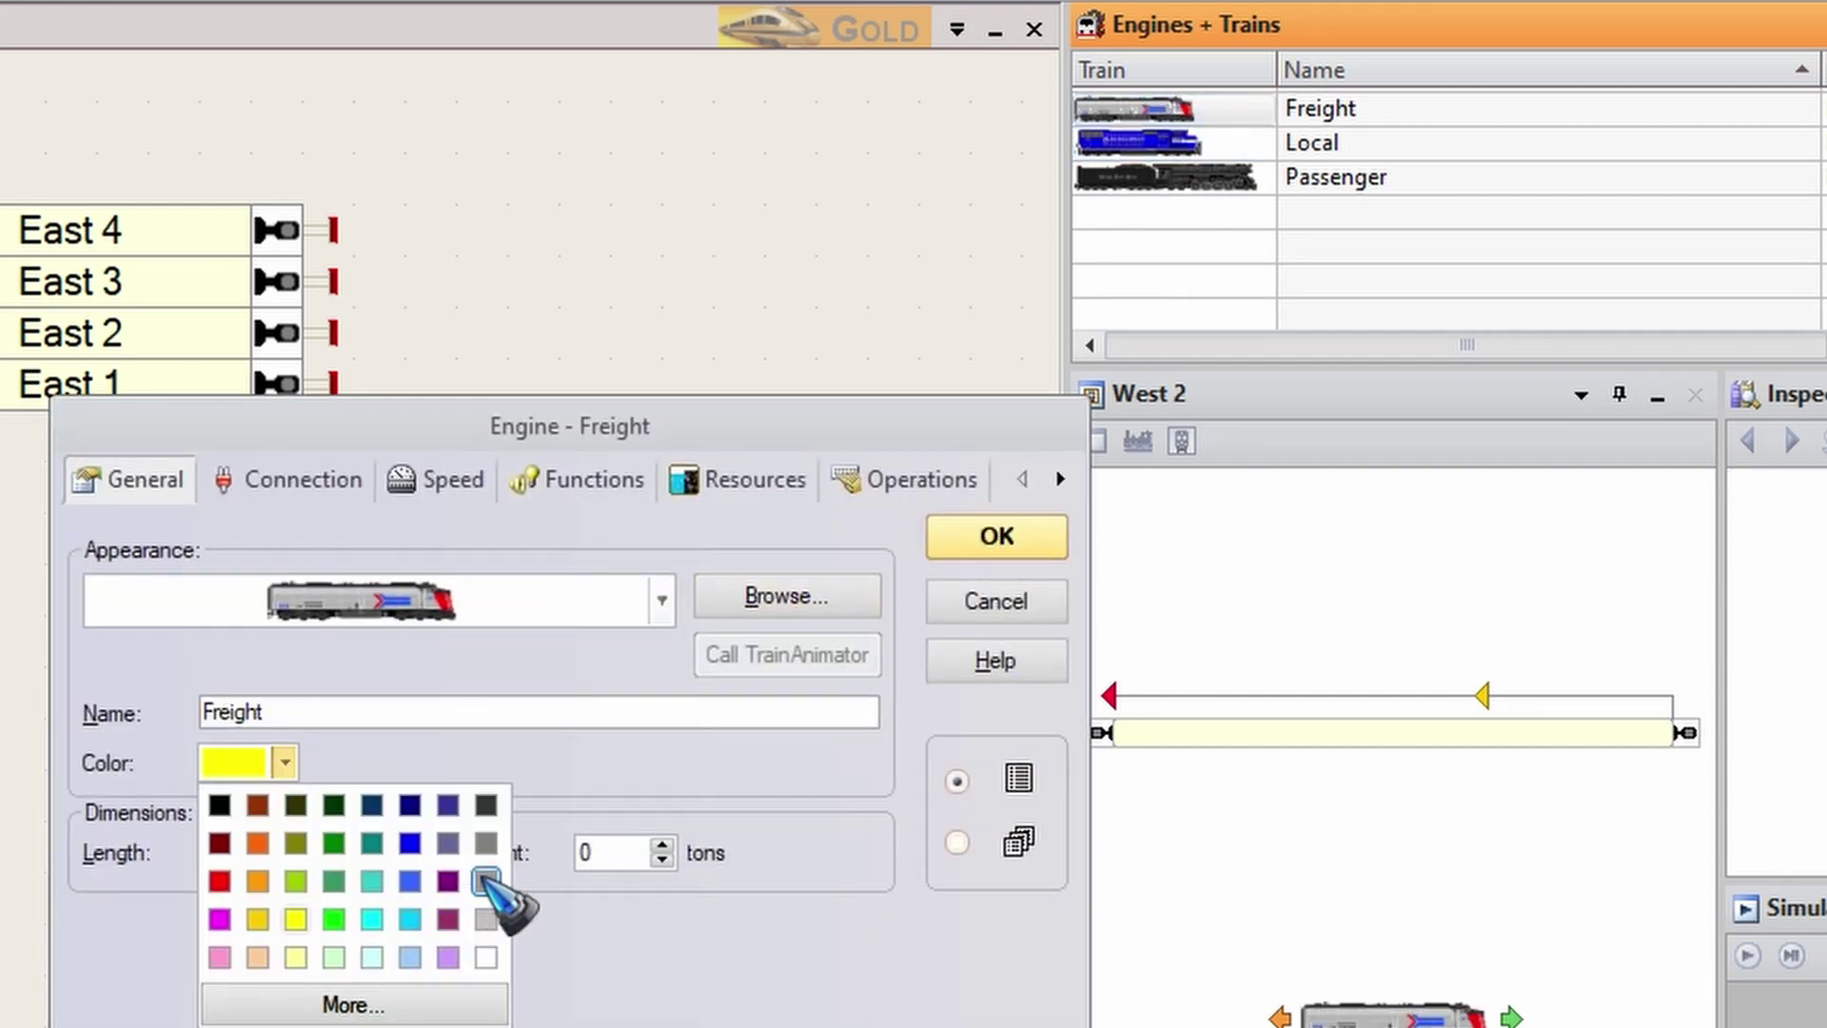
pyautogui.click(486, 881)
pyautogui.click(979, 533)
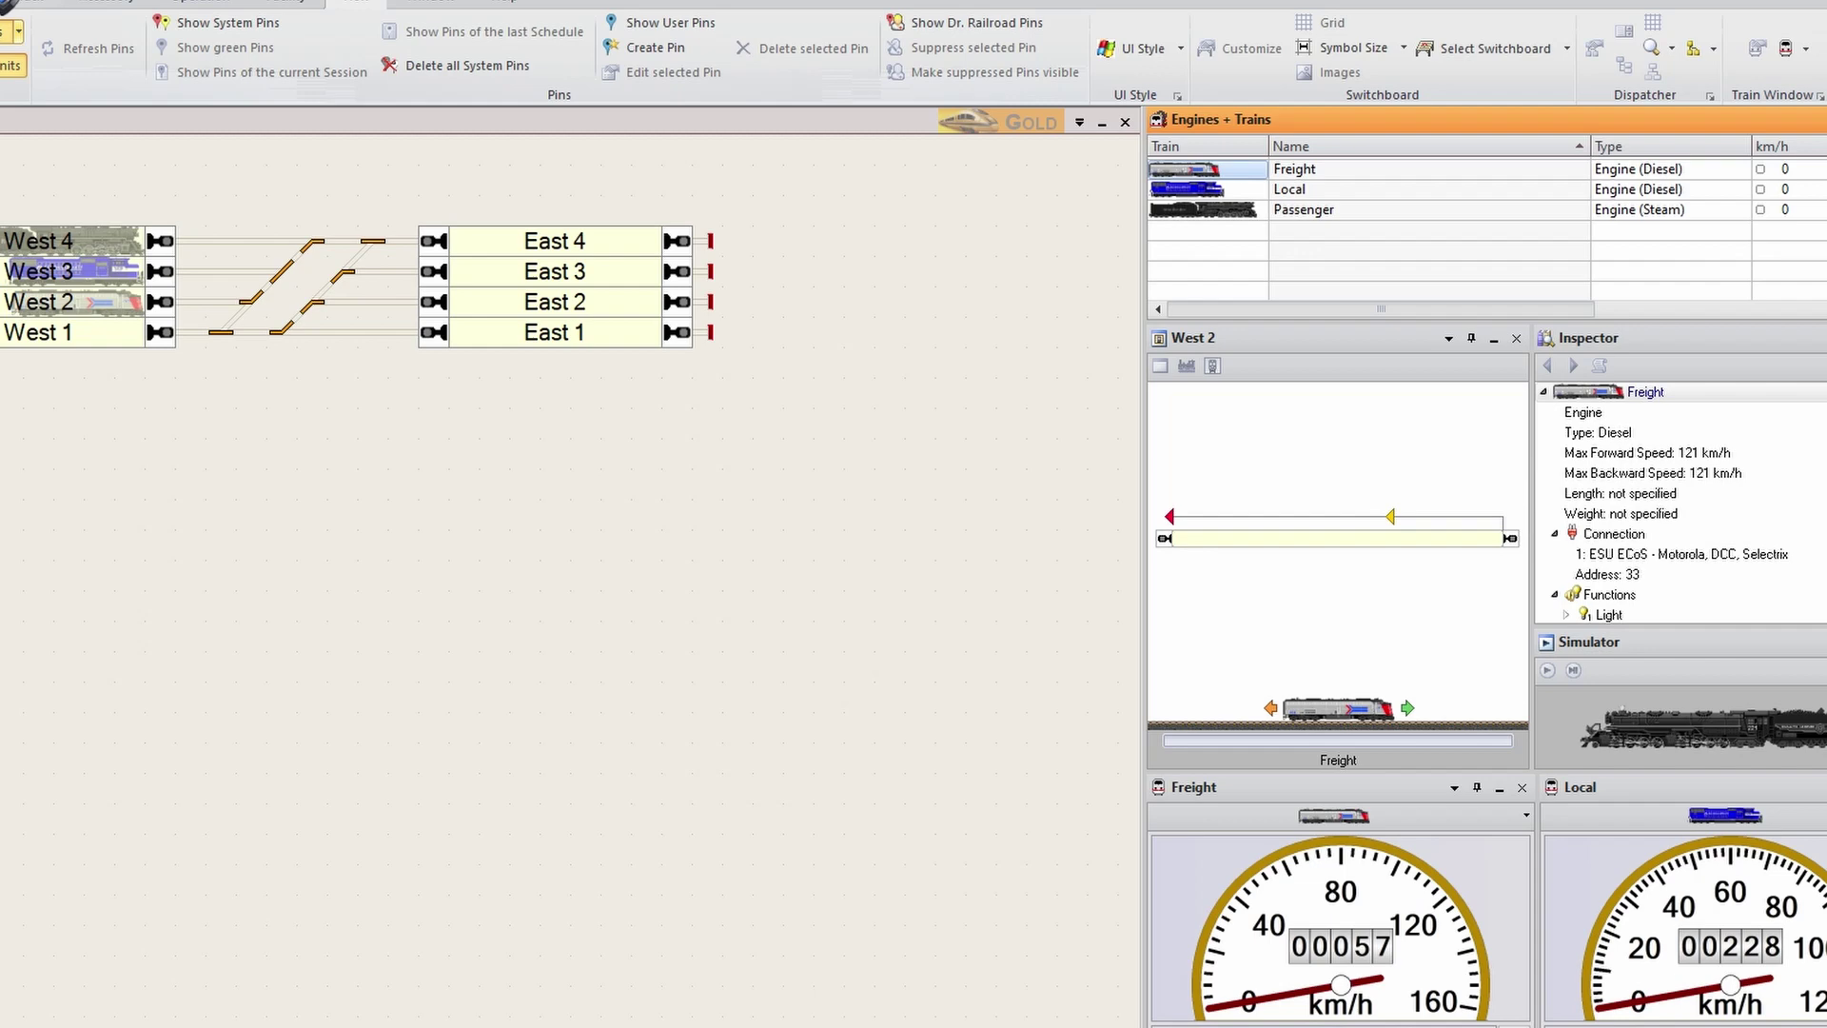
# Leave Edit Mode, send the Passenger train from West 4 to East 4 by drag-and-drop, then stop it
pyautogui.click(59, 12)
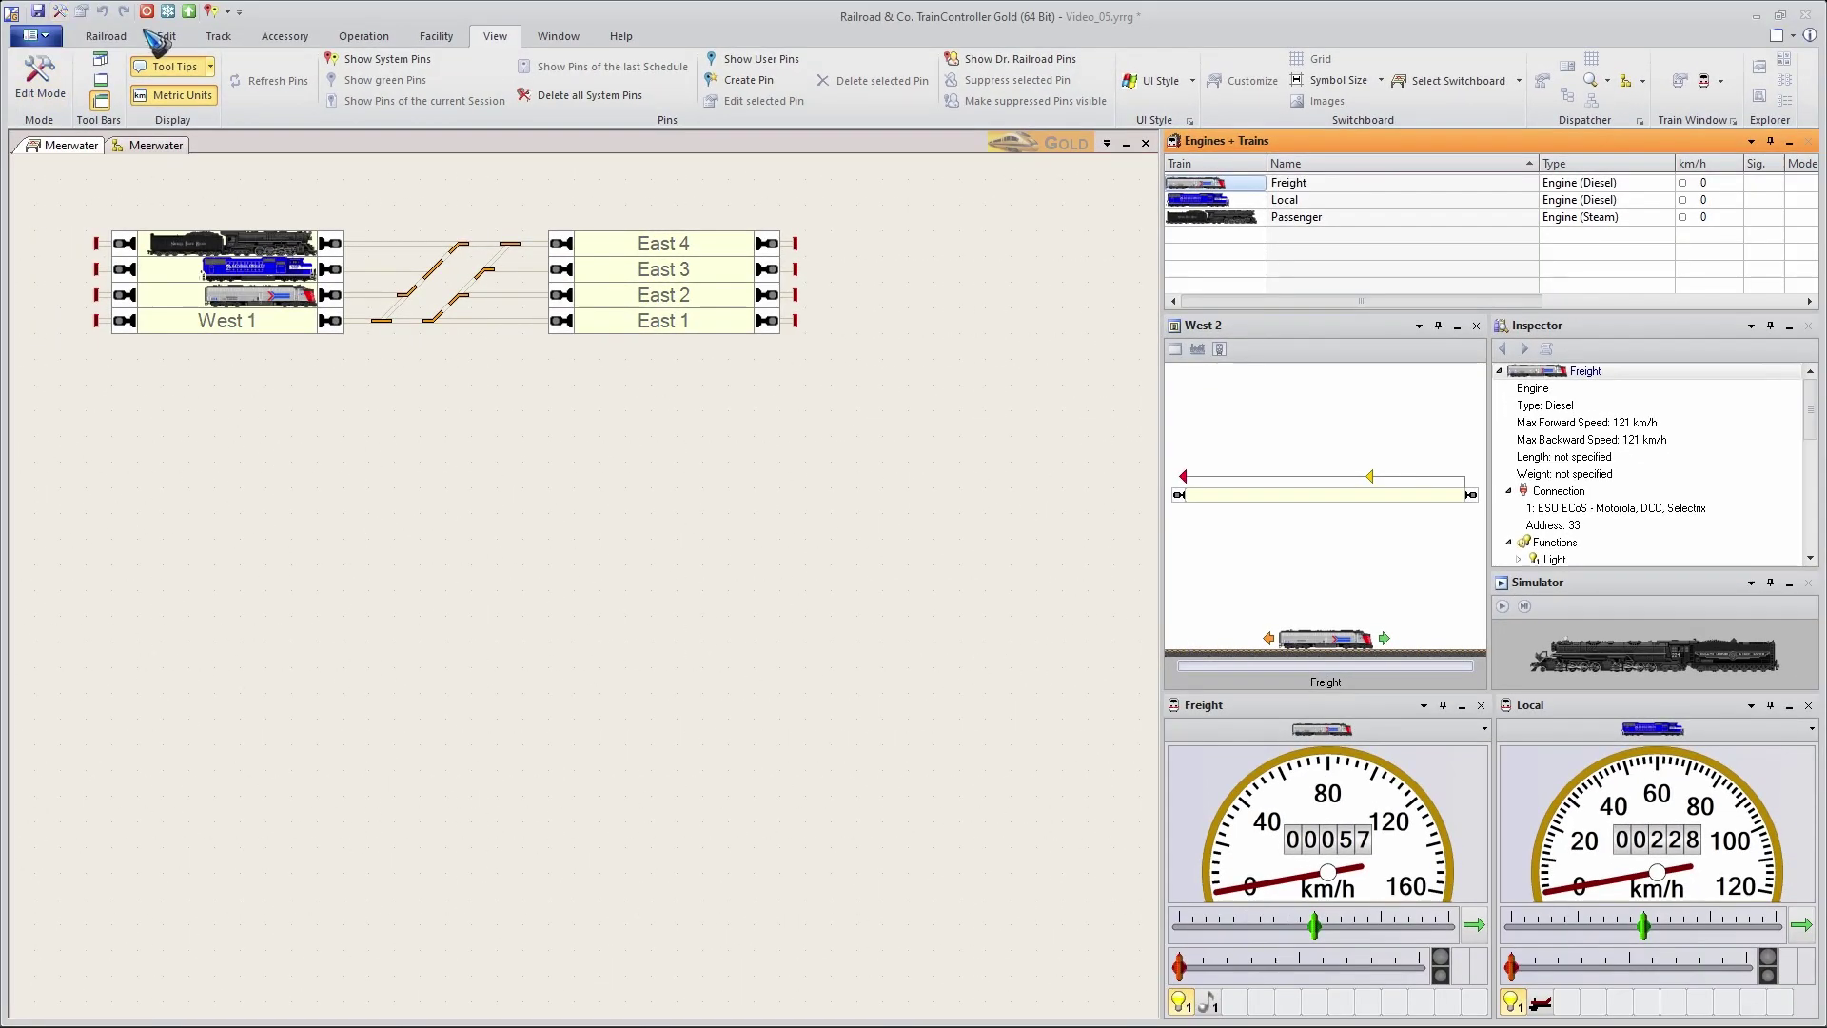
pyautogui.click(364, 37)
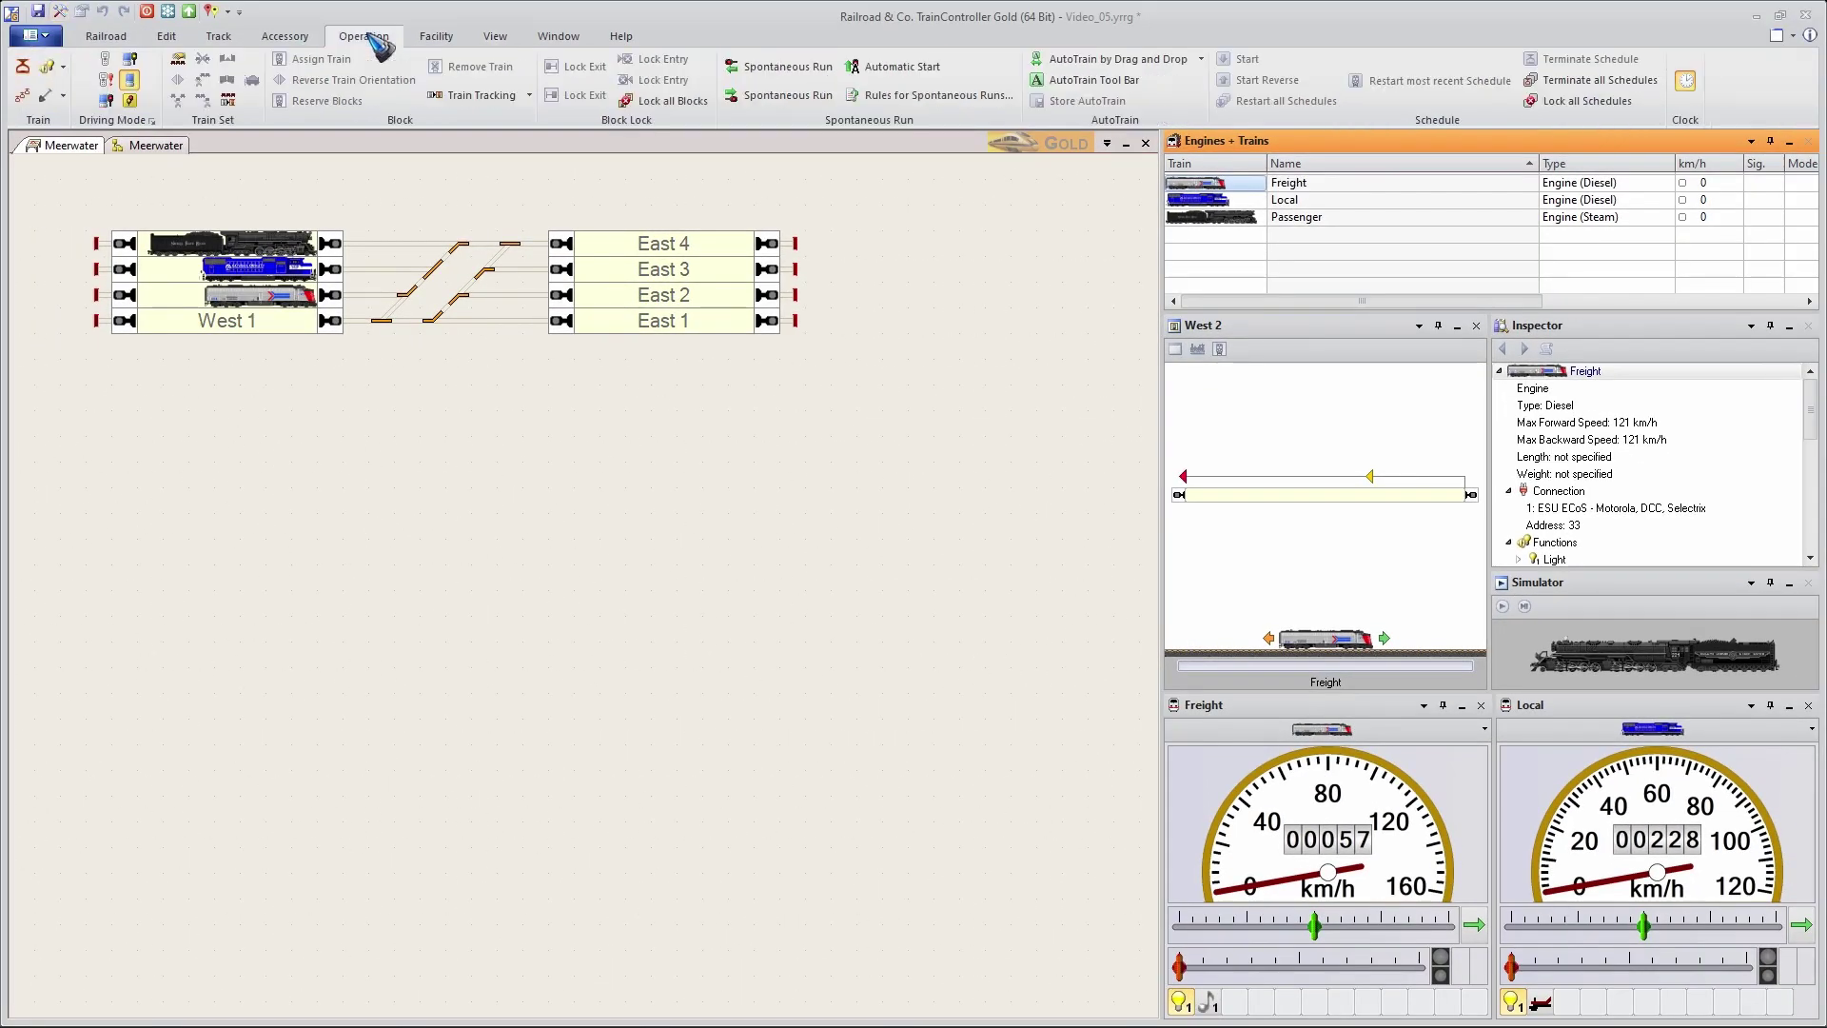
pyautogui.click(1078, 67)
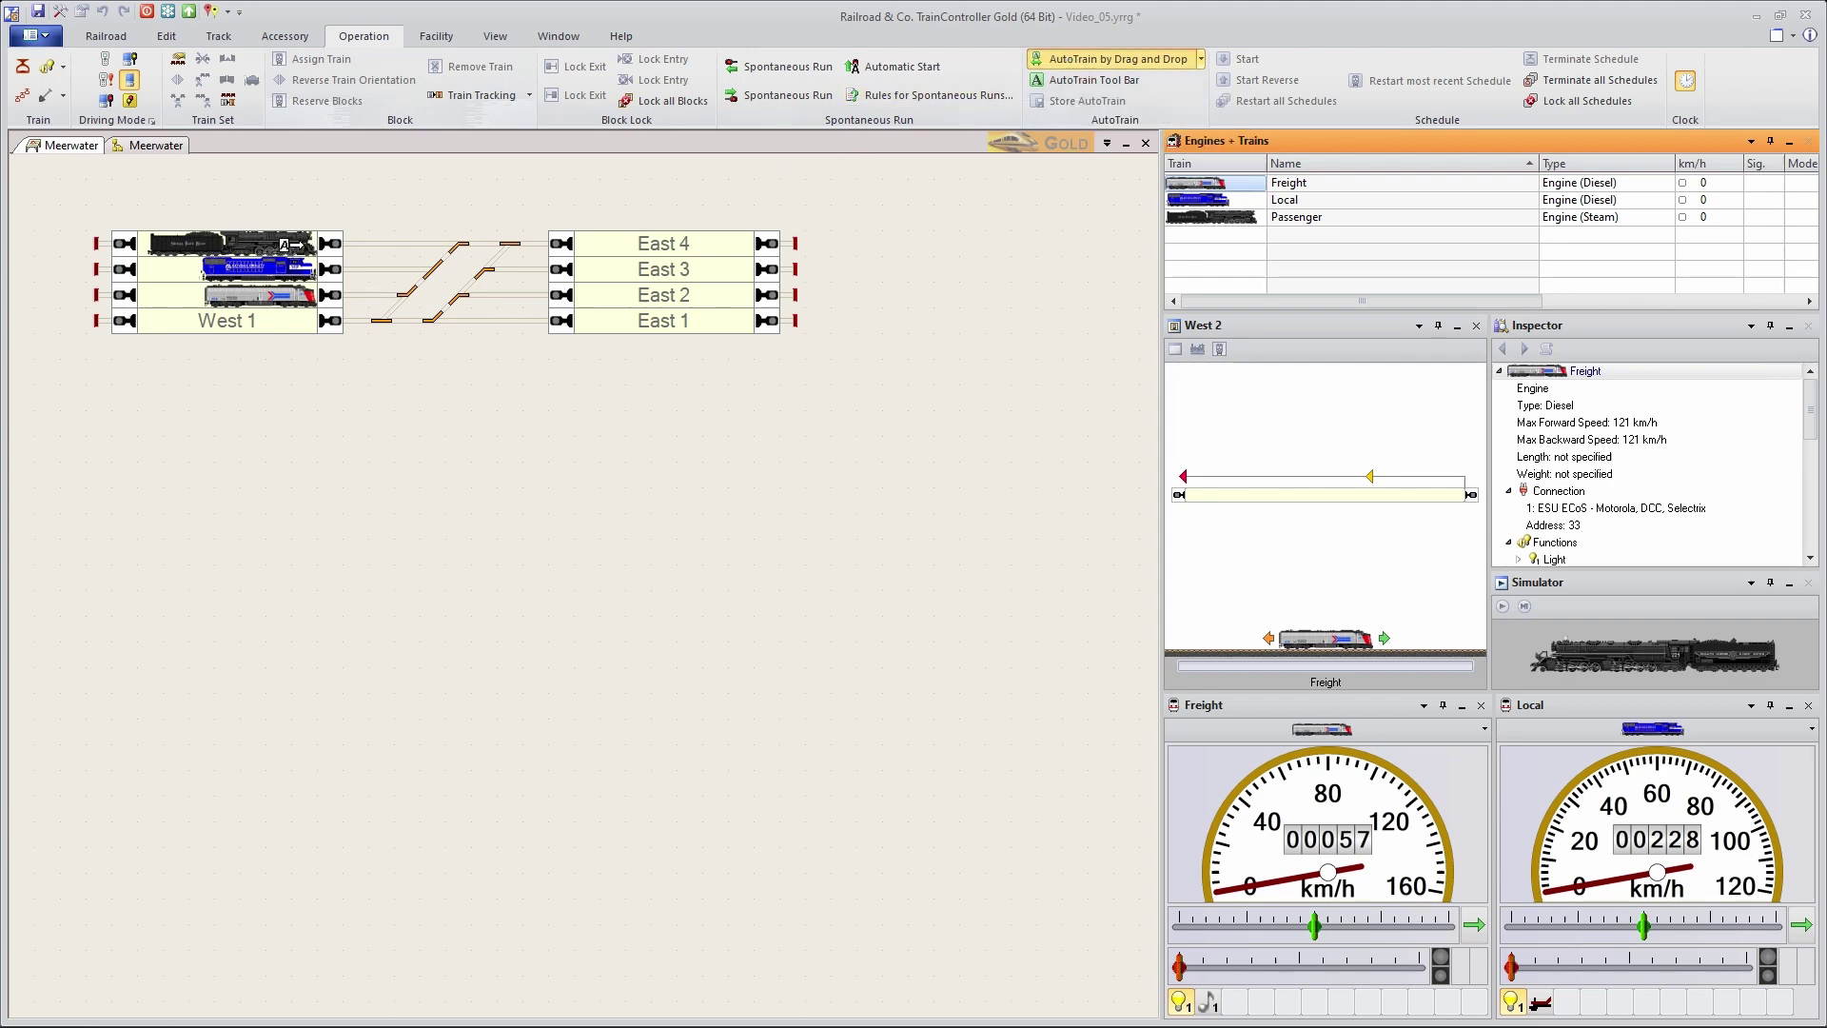
pyautogui.moveTo(314, 243); pyautogui.dragTo(756, 253)
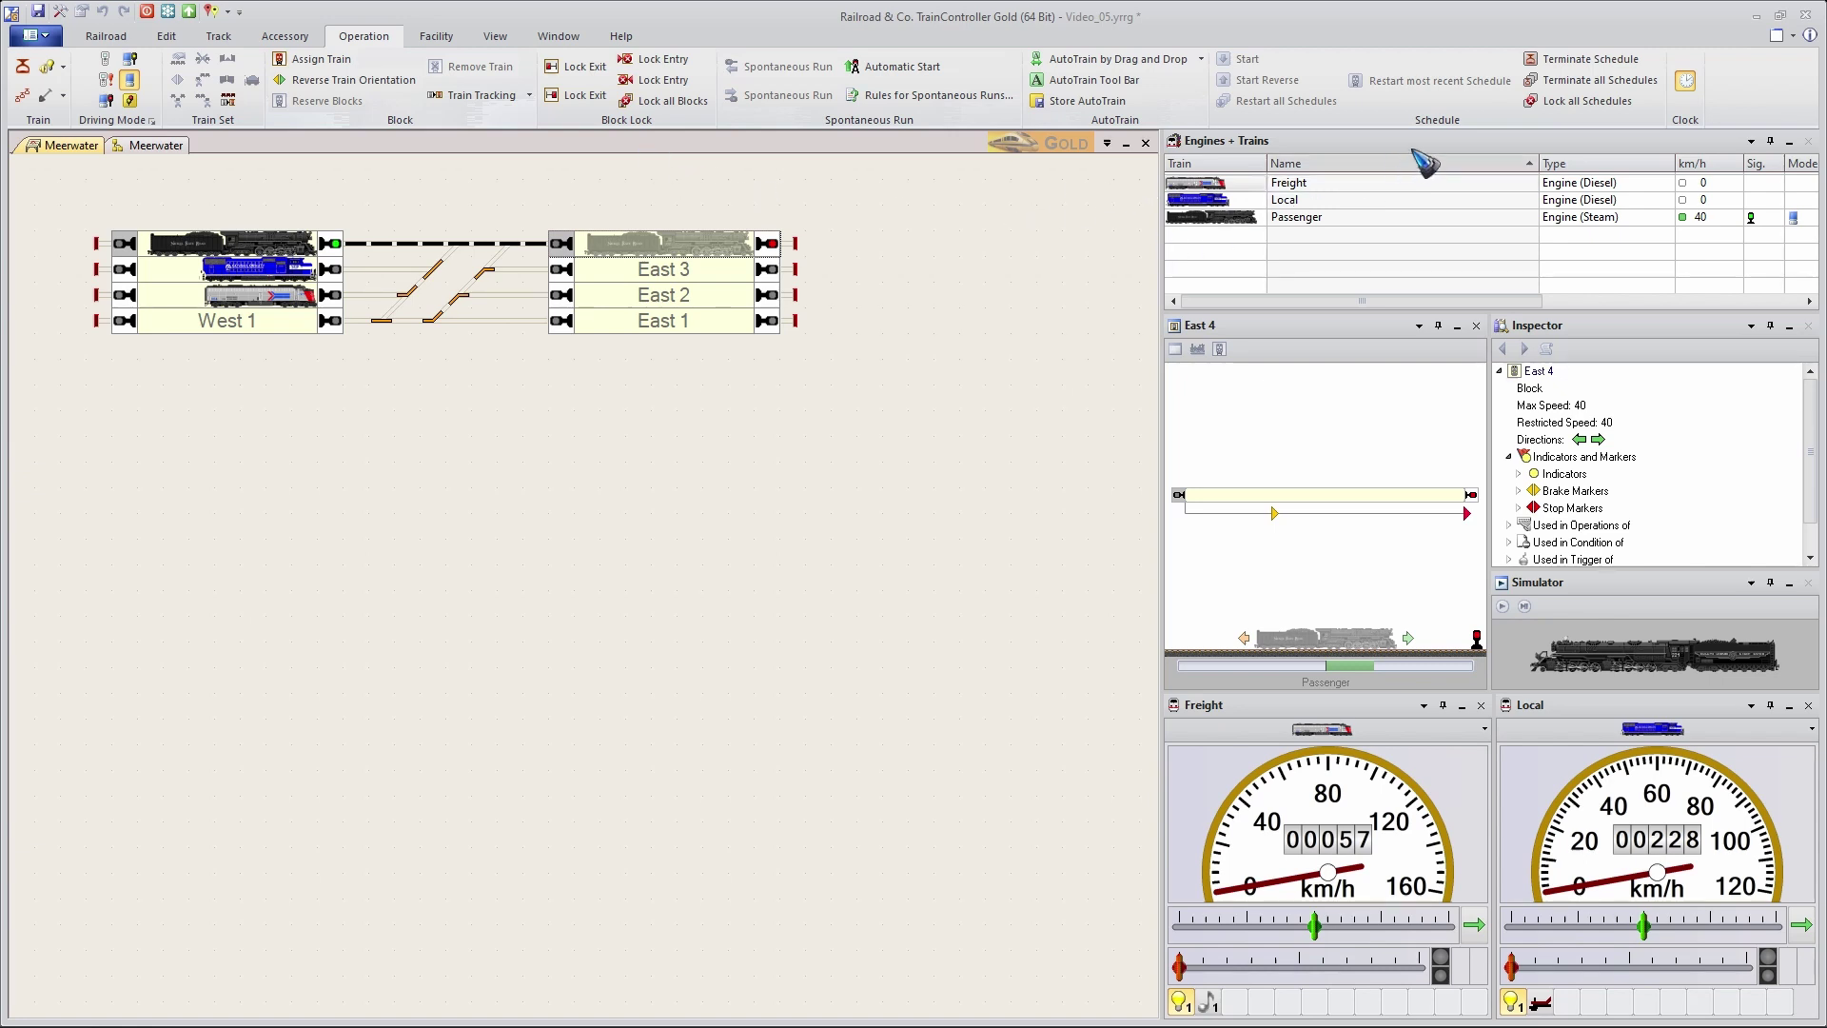
pyautogui.click(1584, 60)
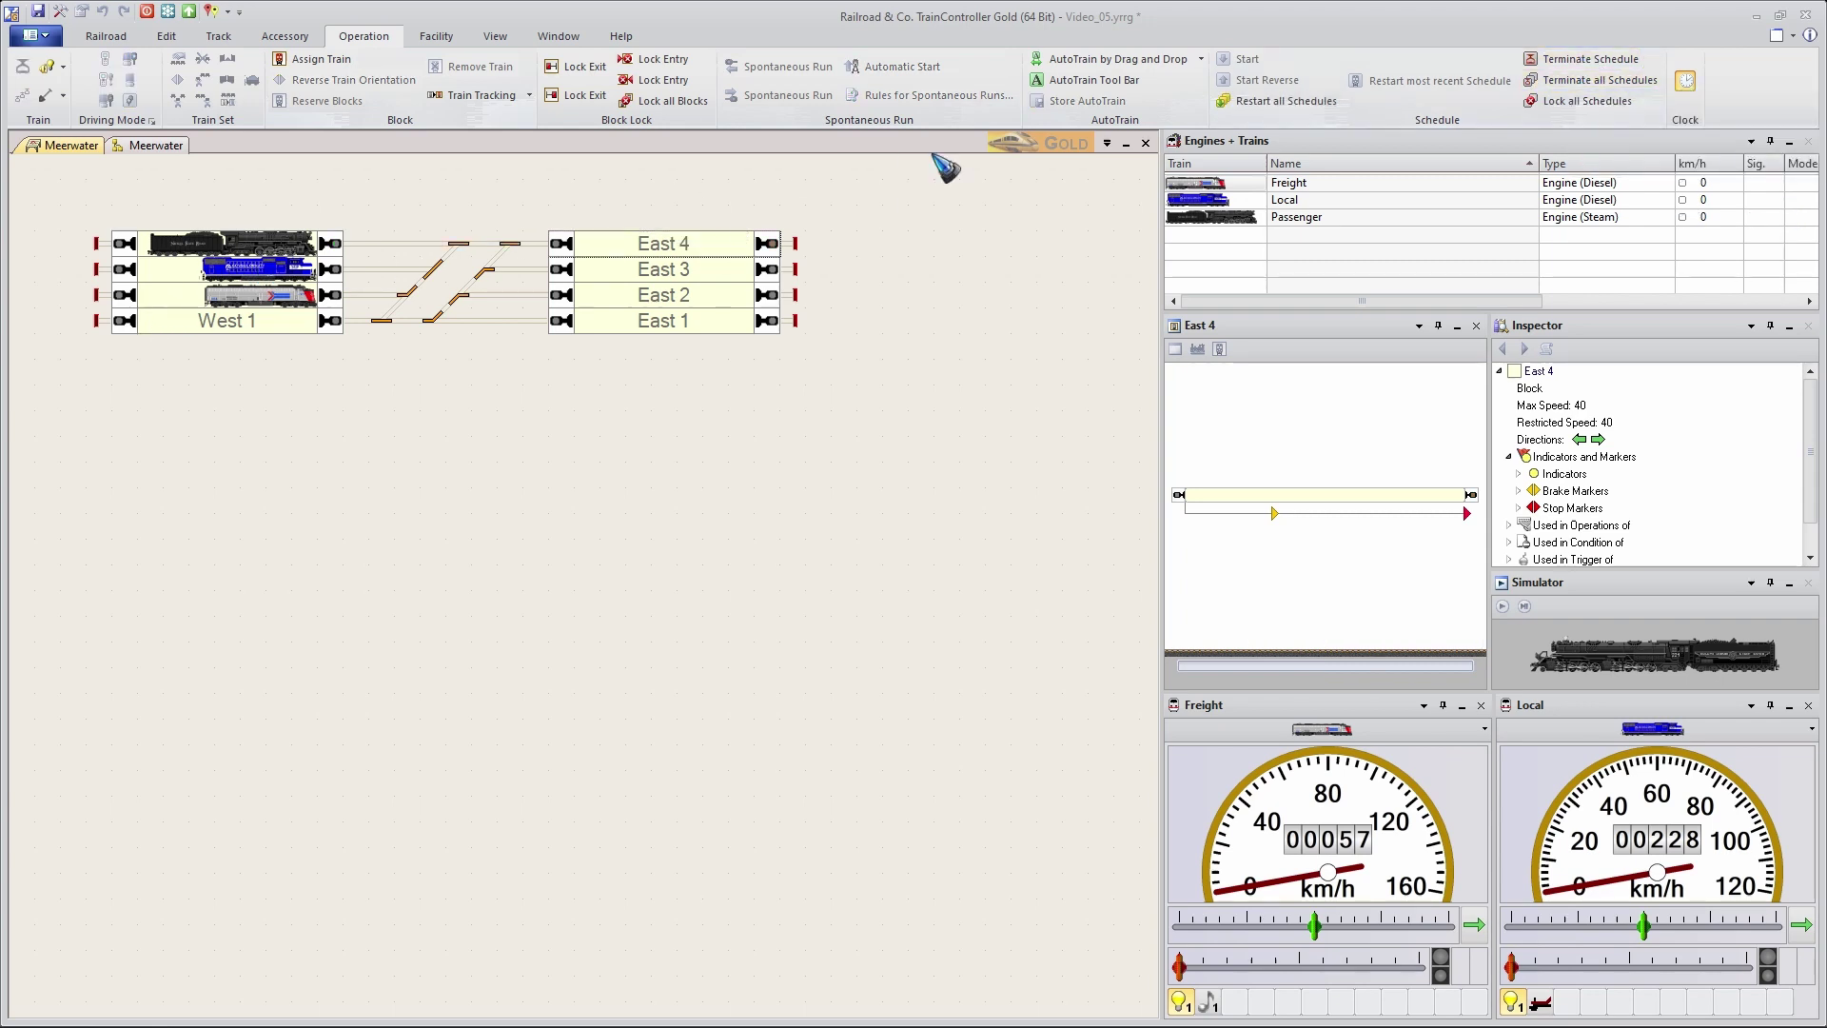
# Send the Local train from West 3 to East 4 by drag-and-drop, then terminate all schedules
pyautogui.click(1094, 59)
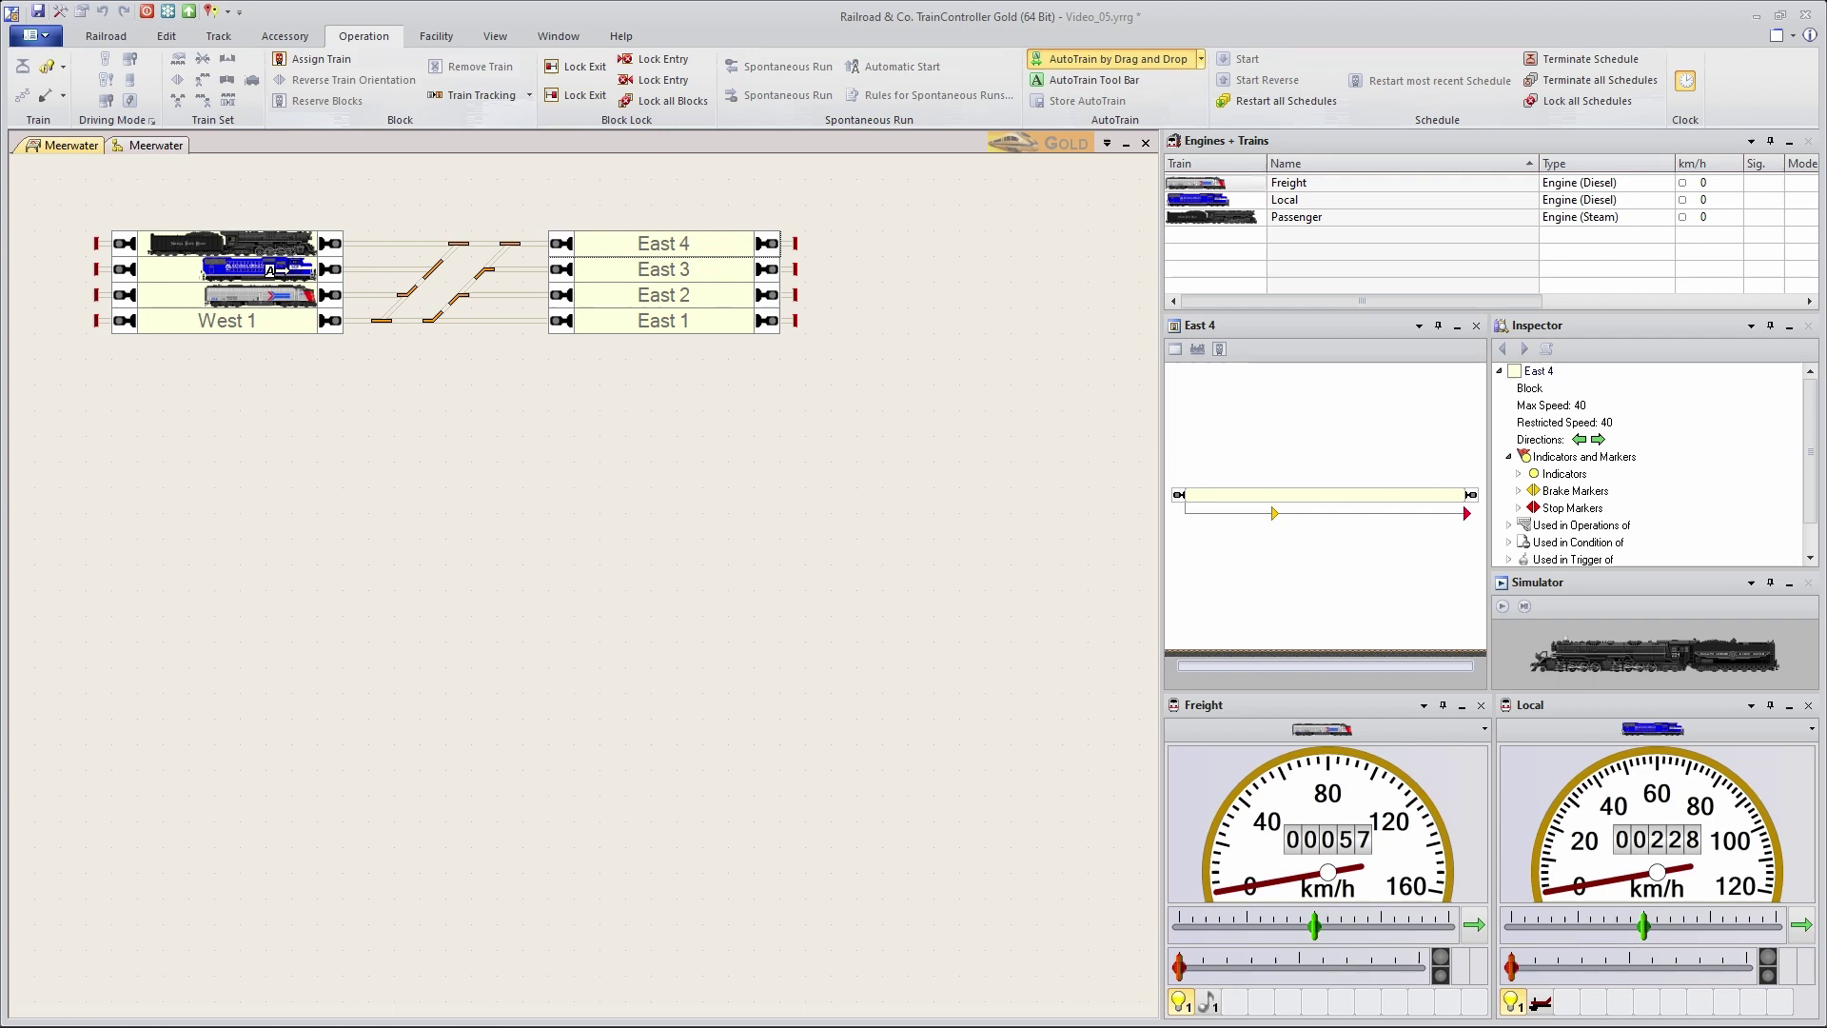
pyautogui.moveTo(276, 270); pyautogui.dragTo(737, 255)
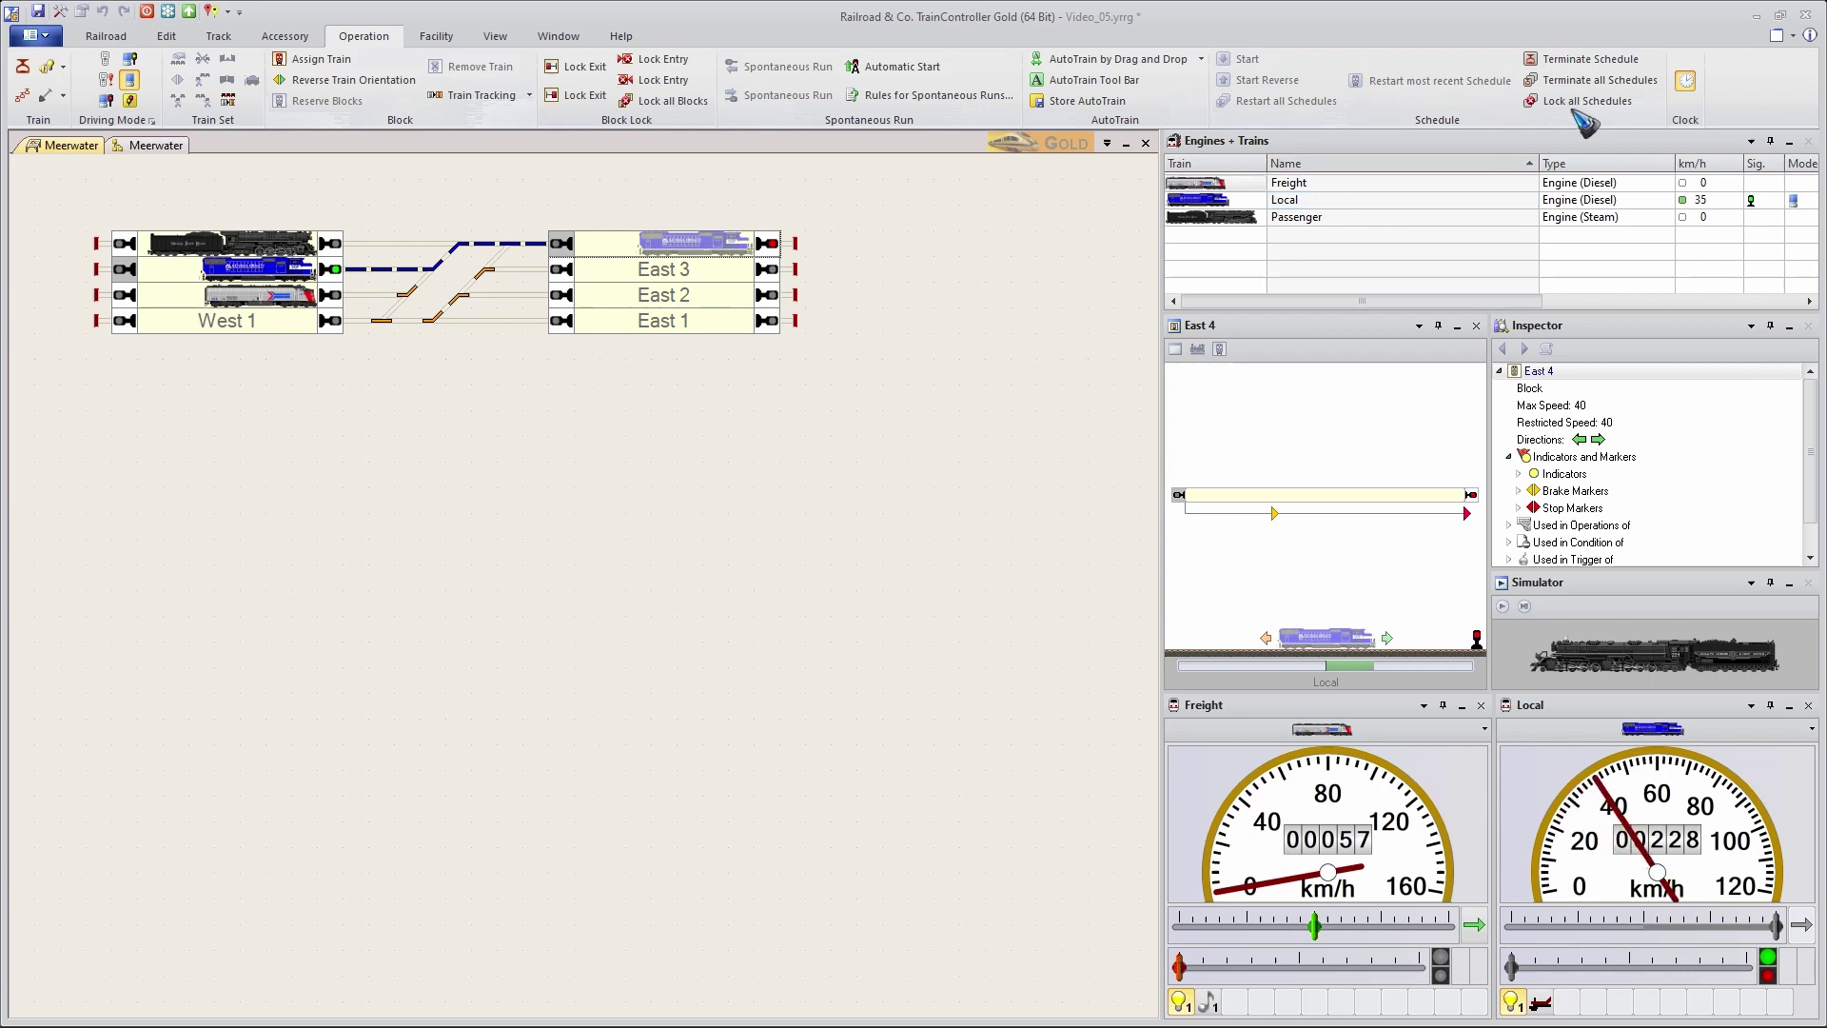
pyautogui.click(1598, 80)
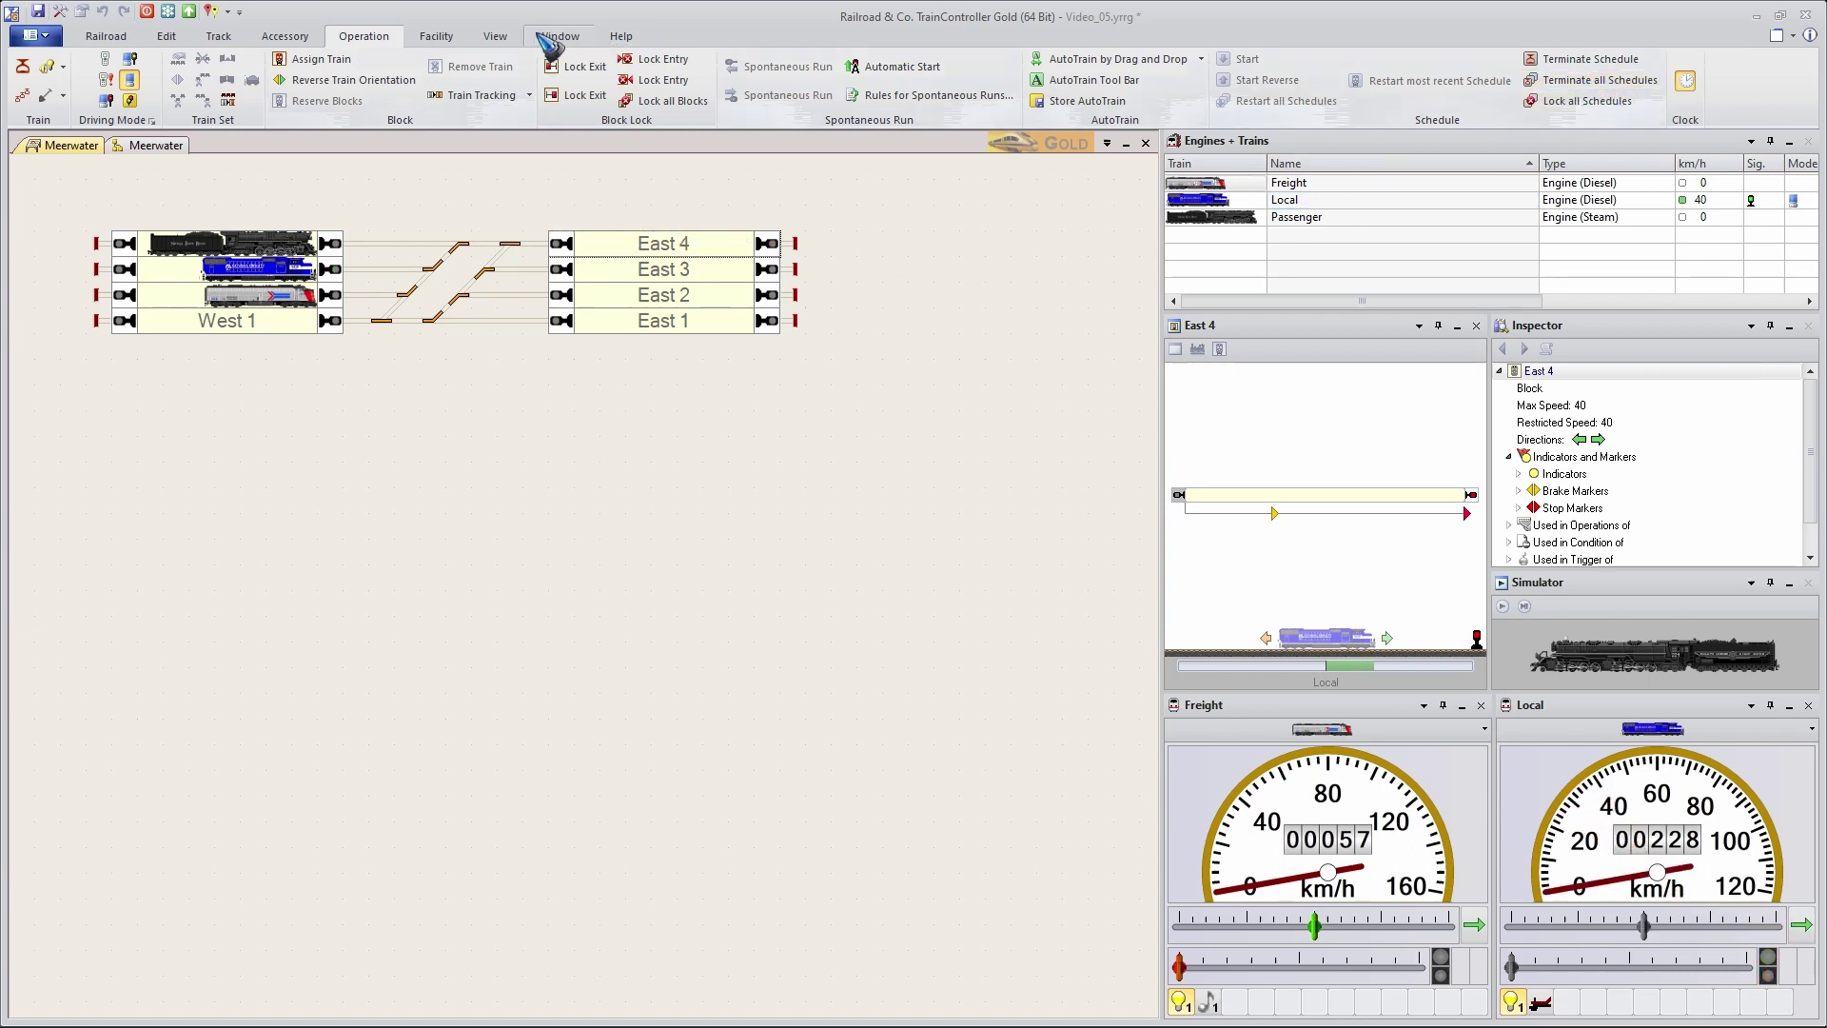
pyautogui.click(495, 38)
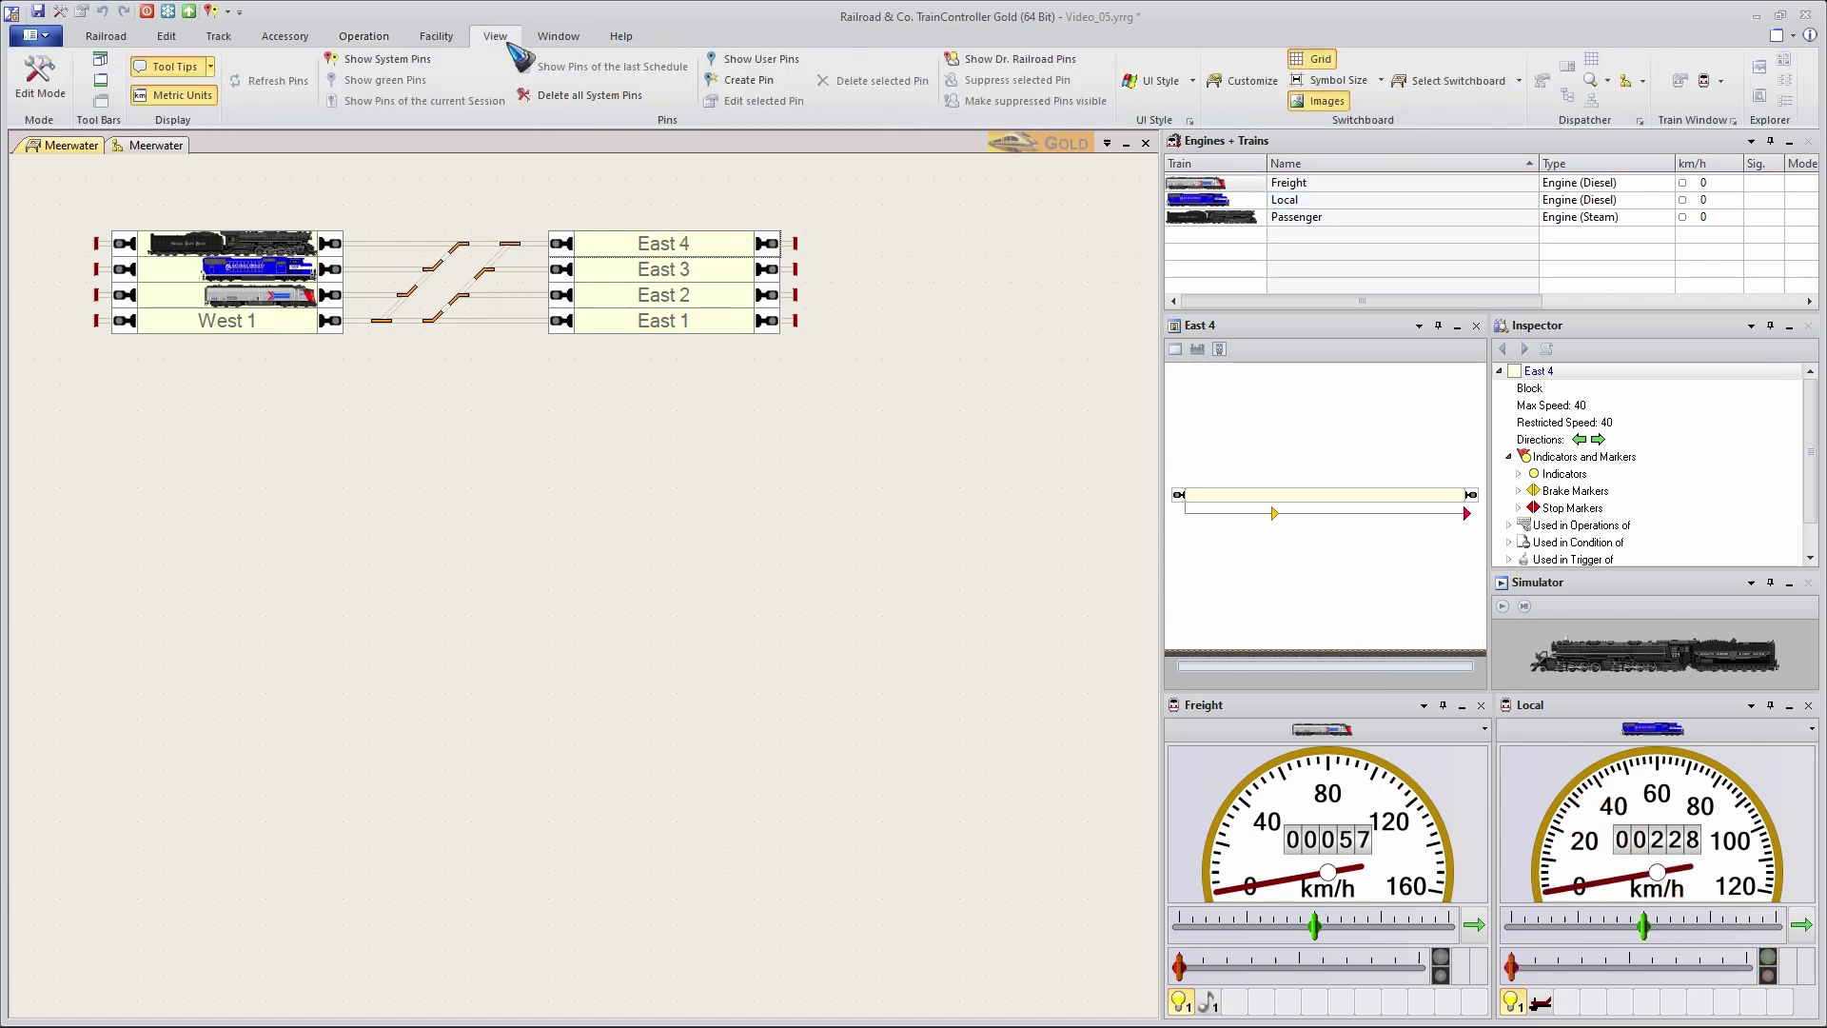
# Set the switchboard highlighting width to Thick
pyautogui.click(1252, 82)
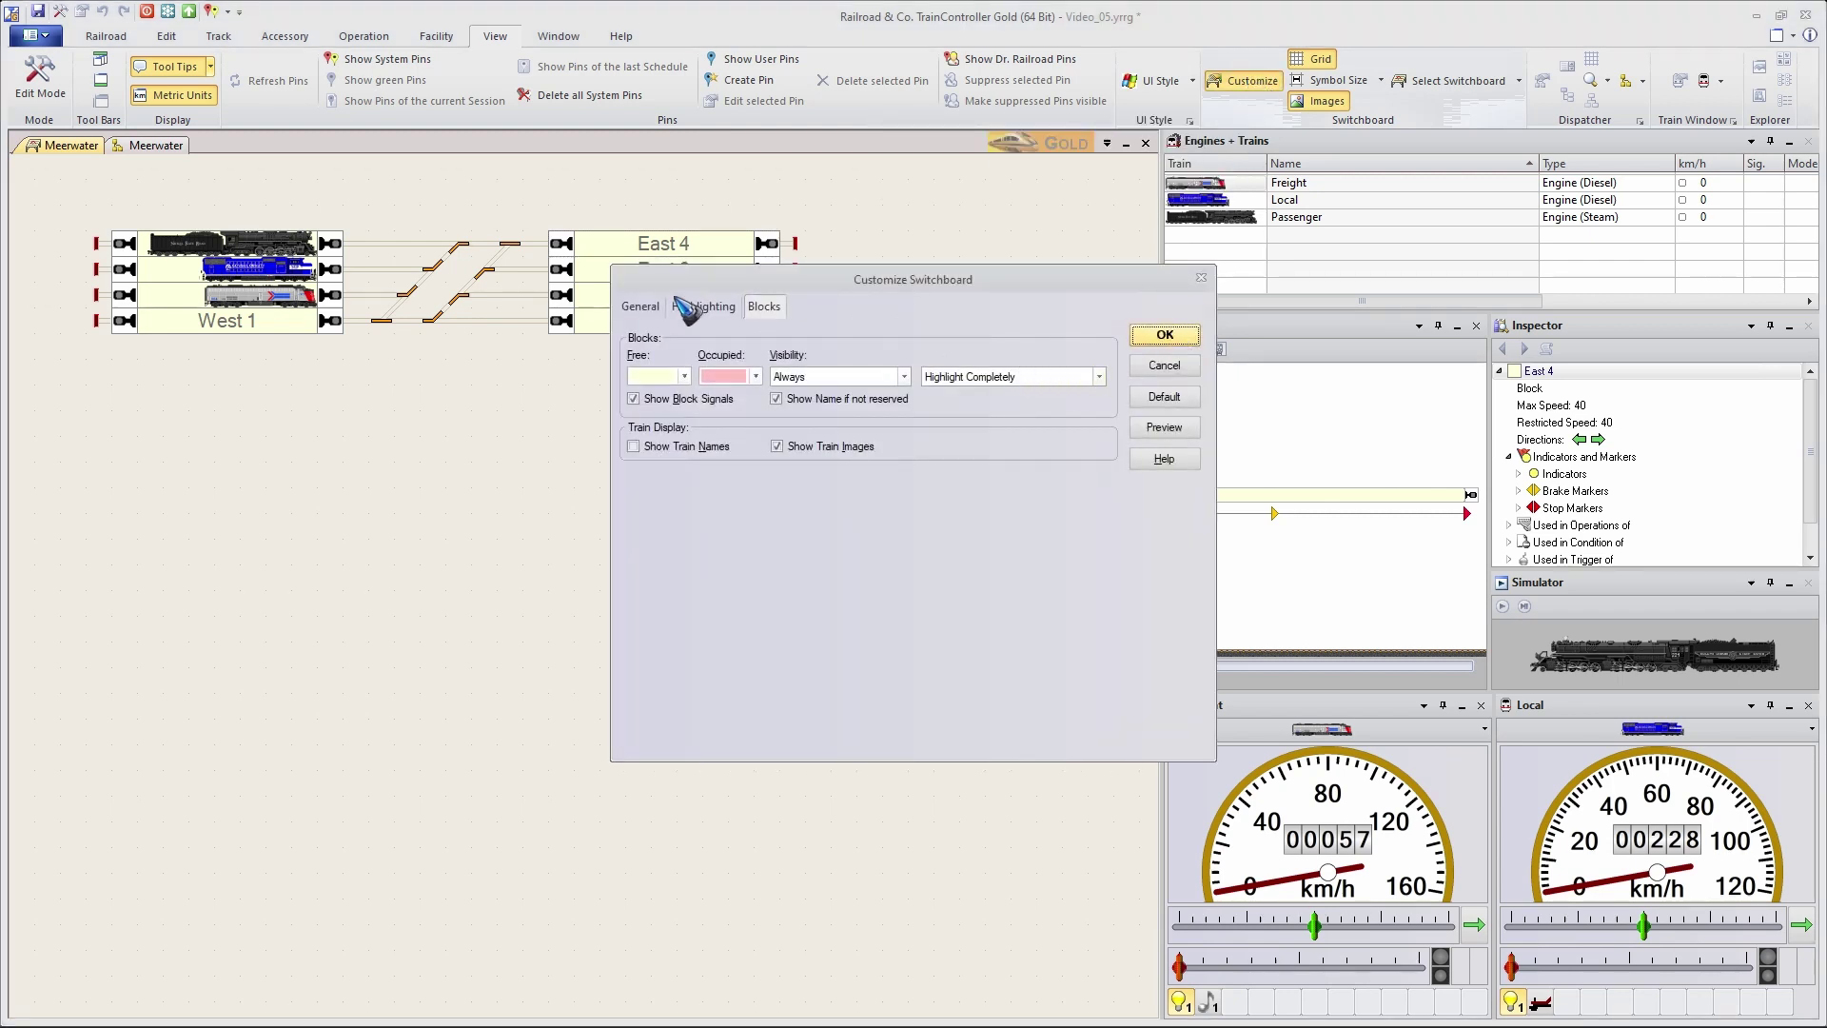
pyautogui.click(704, 307)
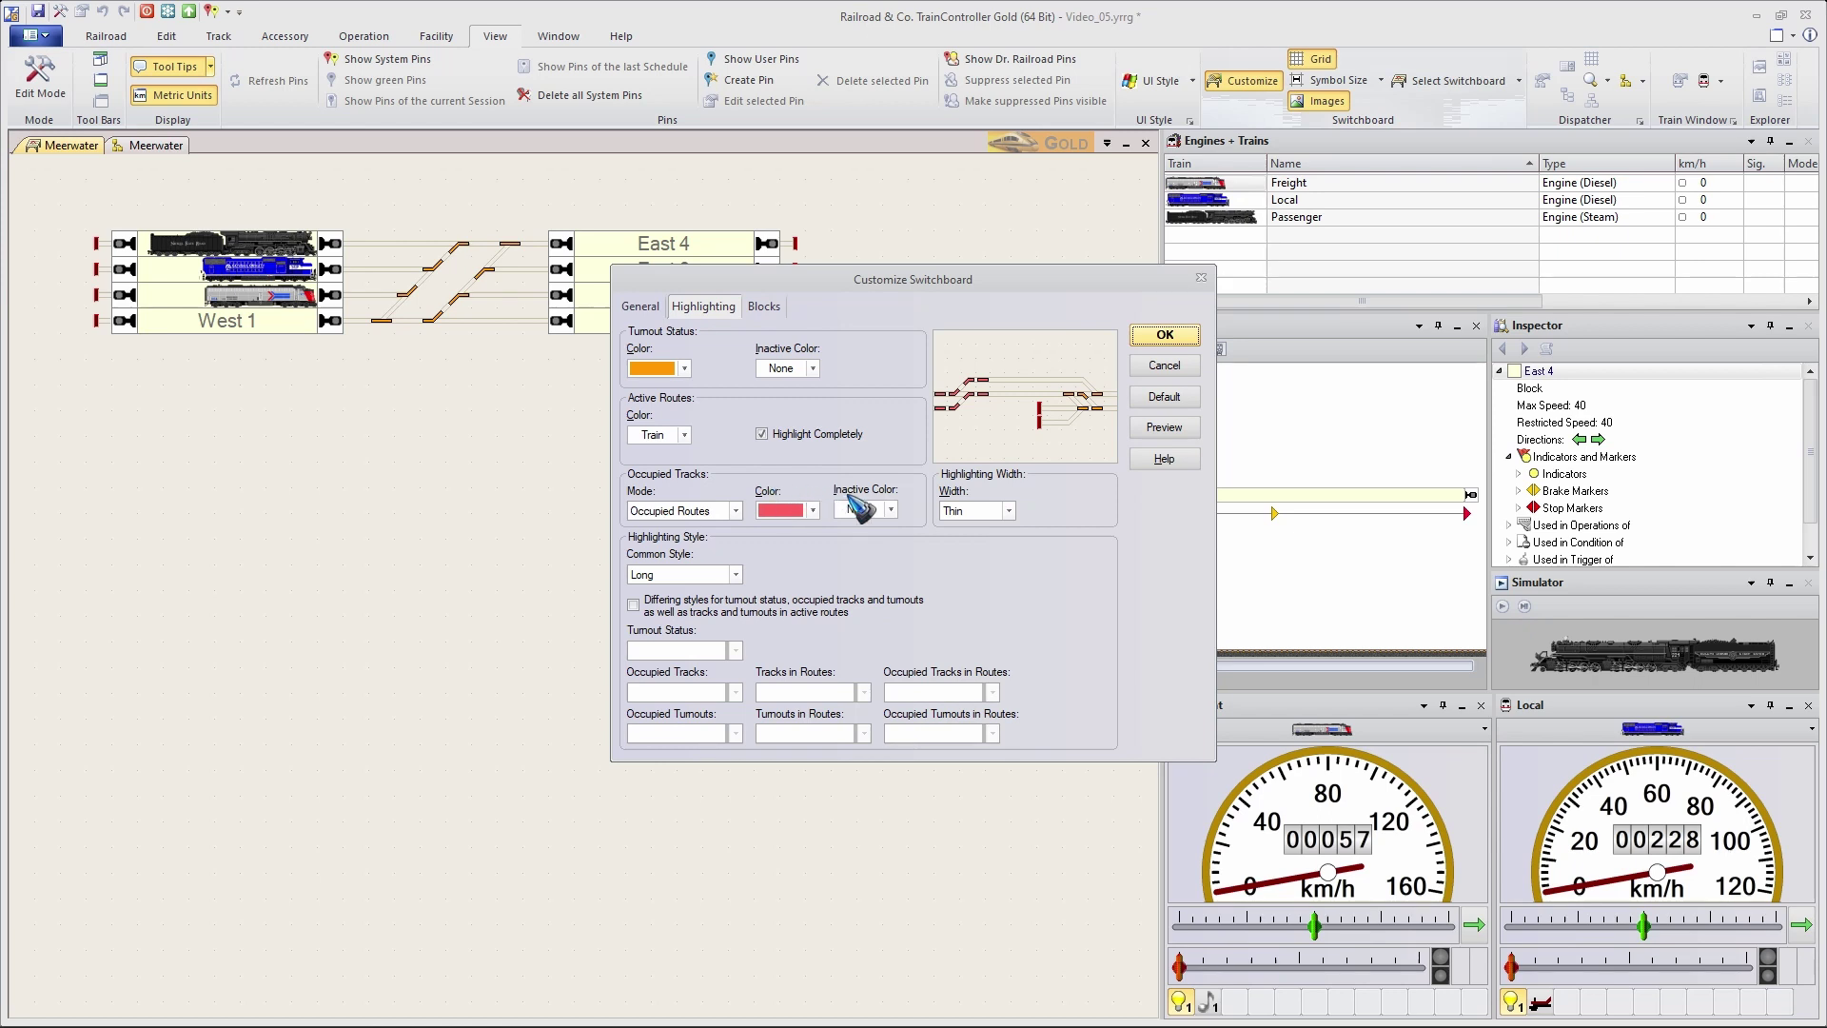
pyautogui.click(1009, 511)
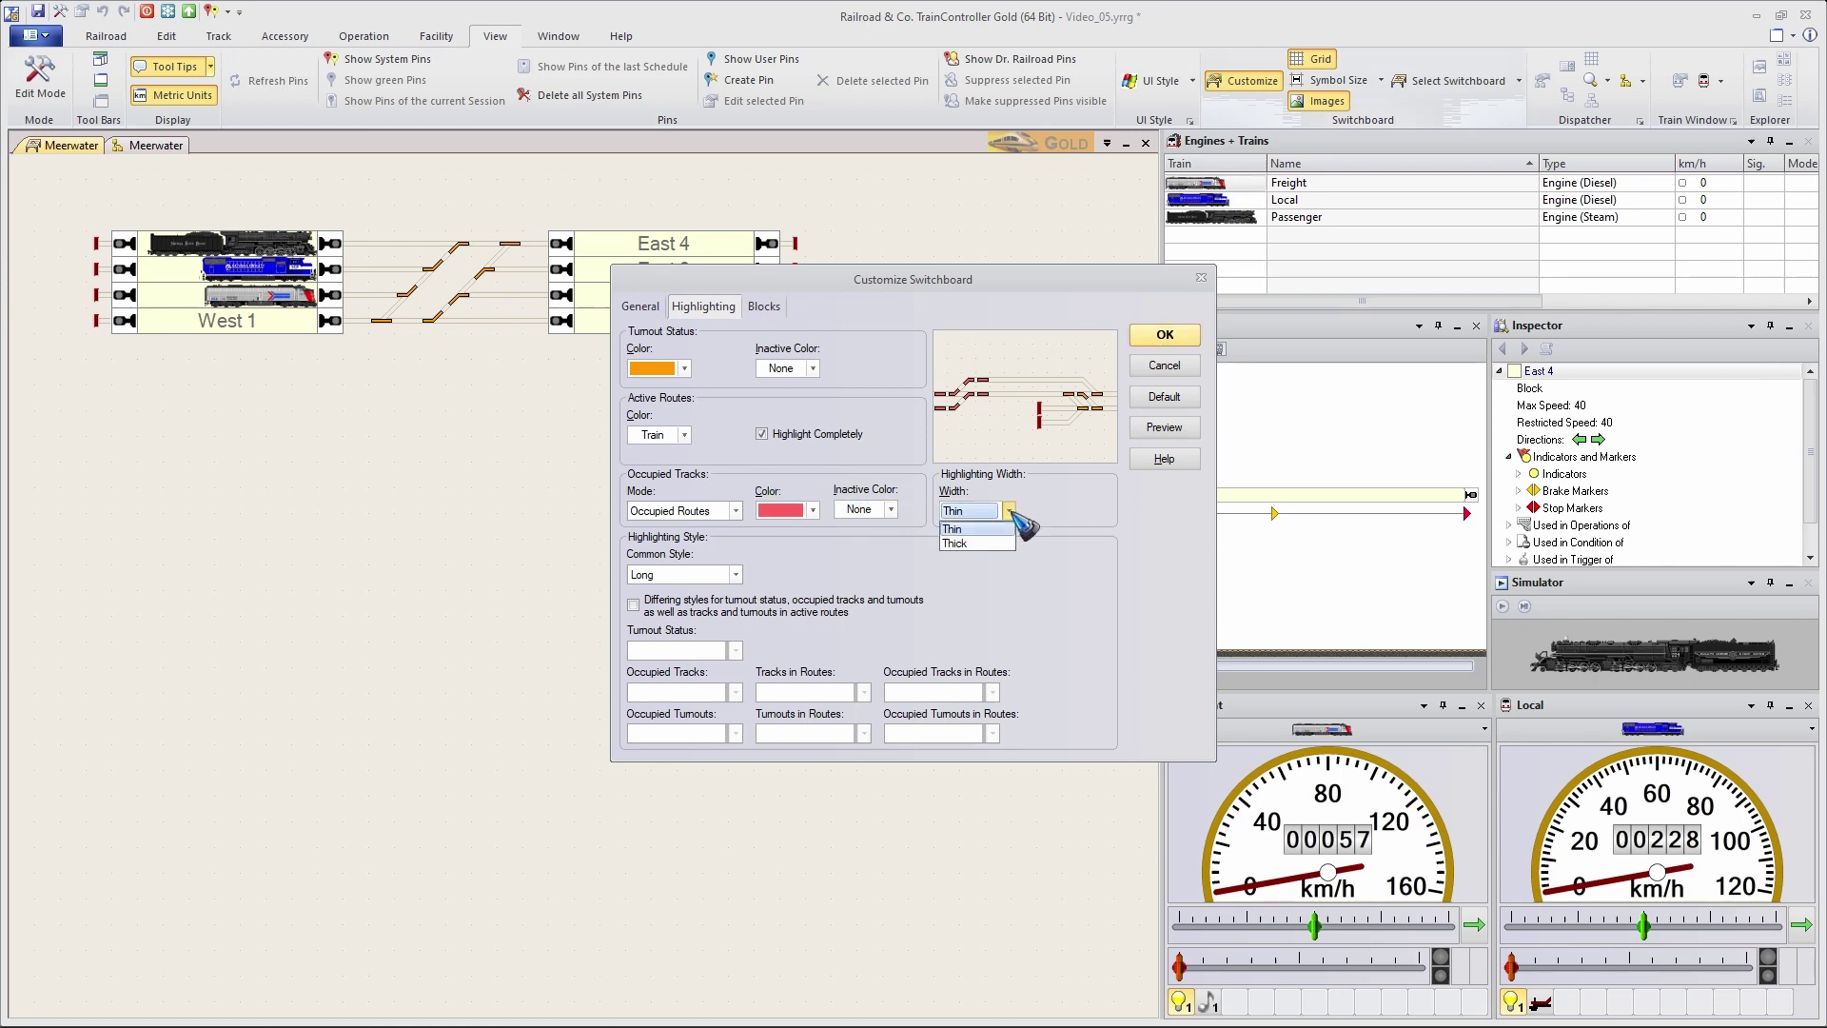
pyautogui.click(983, 543)
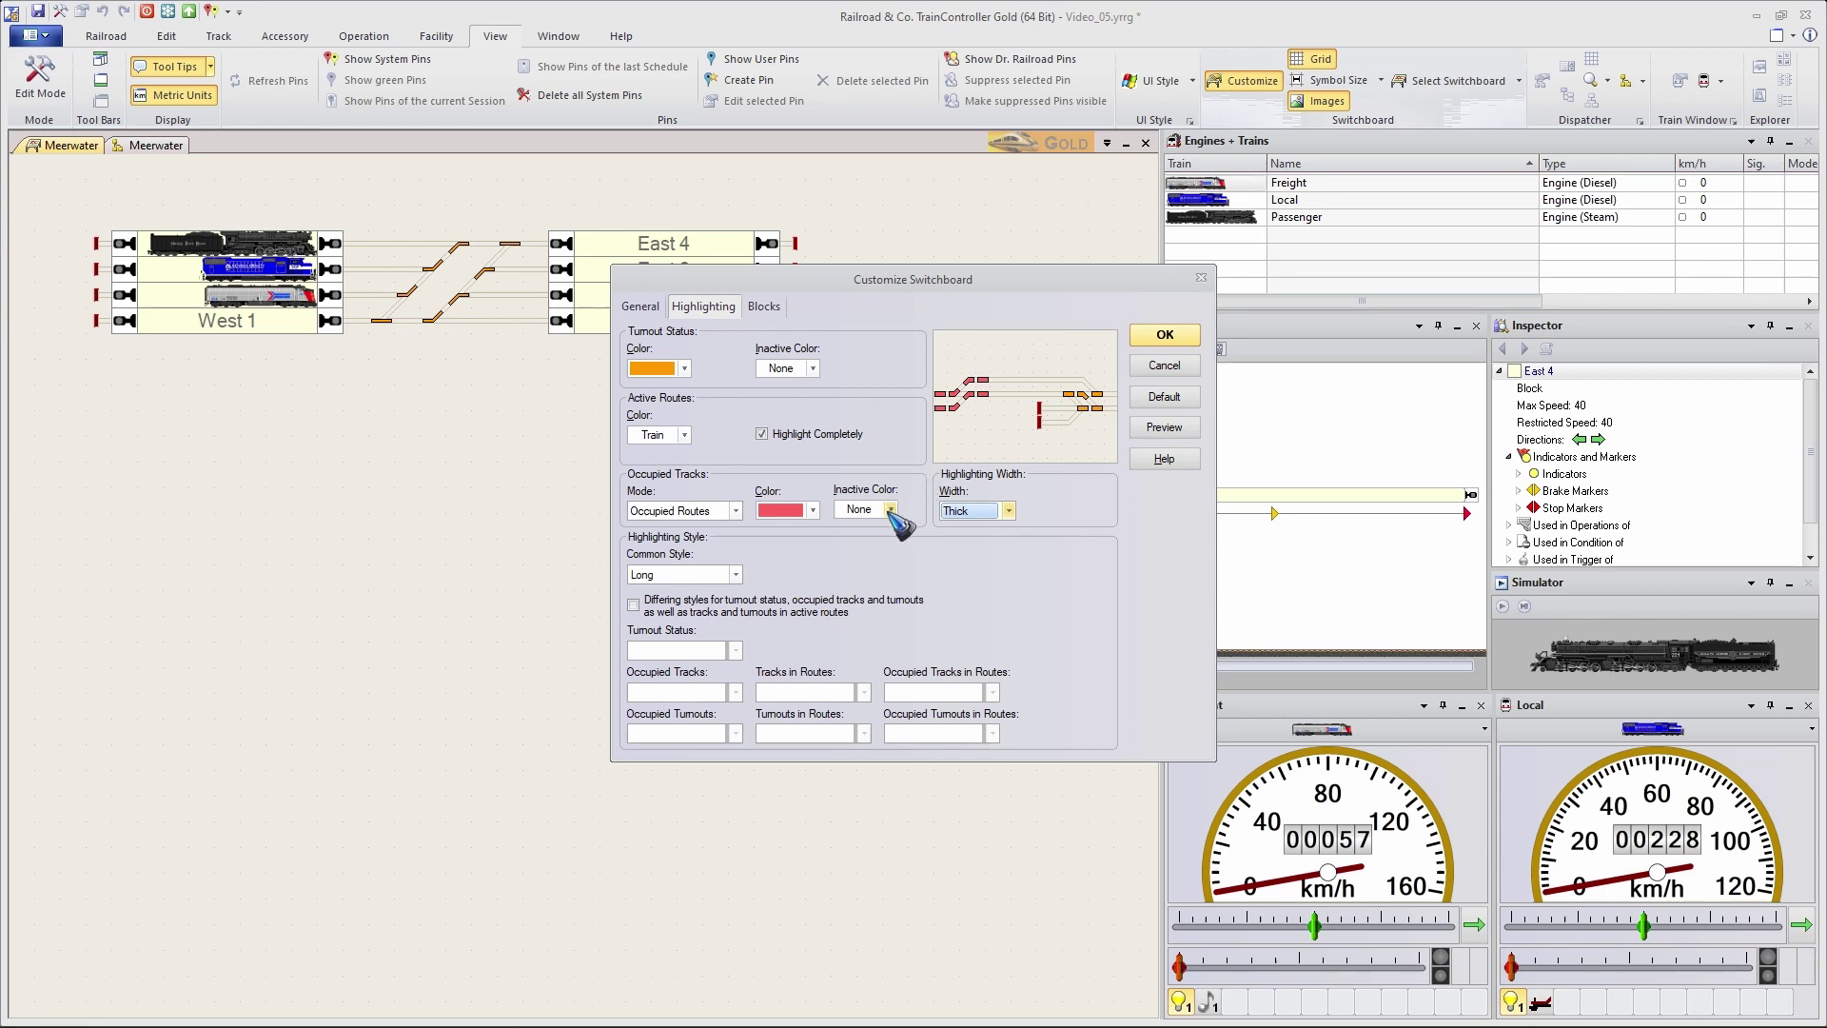
# Try Double, Short and Continuous 1, then set highlighting style to Continuous 2 and confirm
pyautogui.click(736, 575)
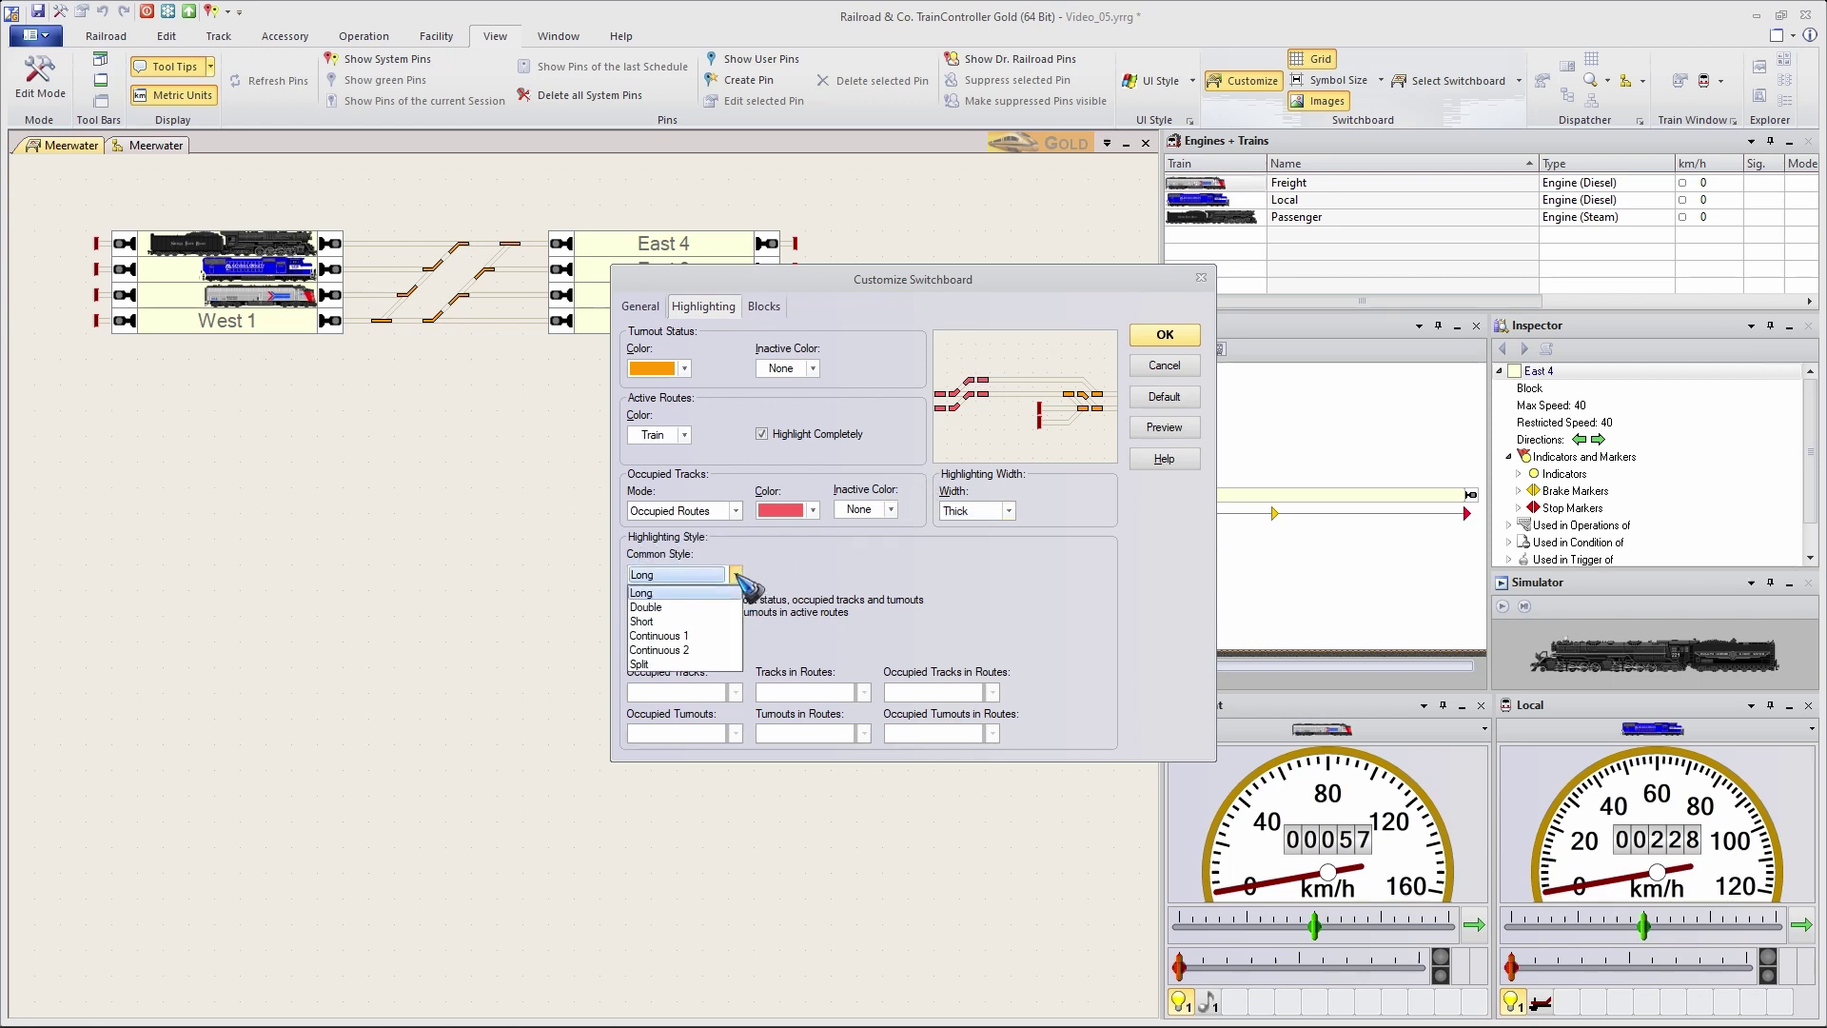
pyautogui.click(676, 607)
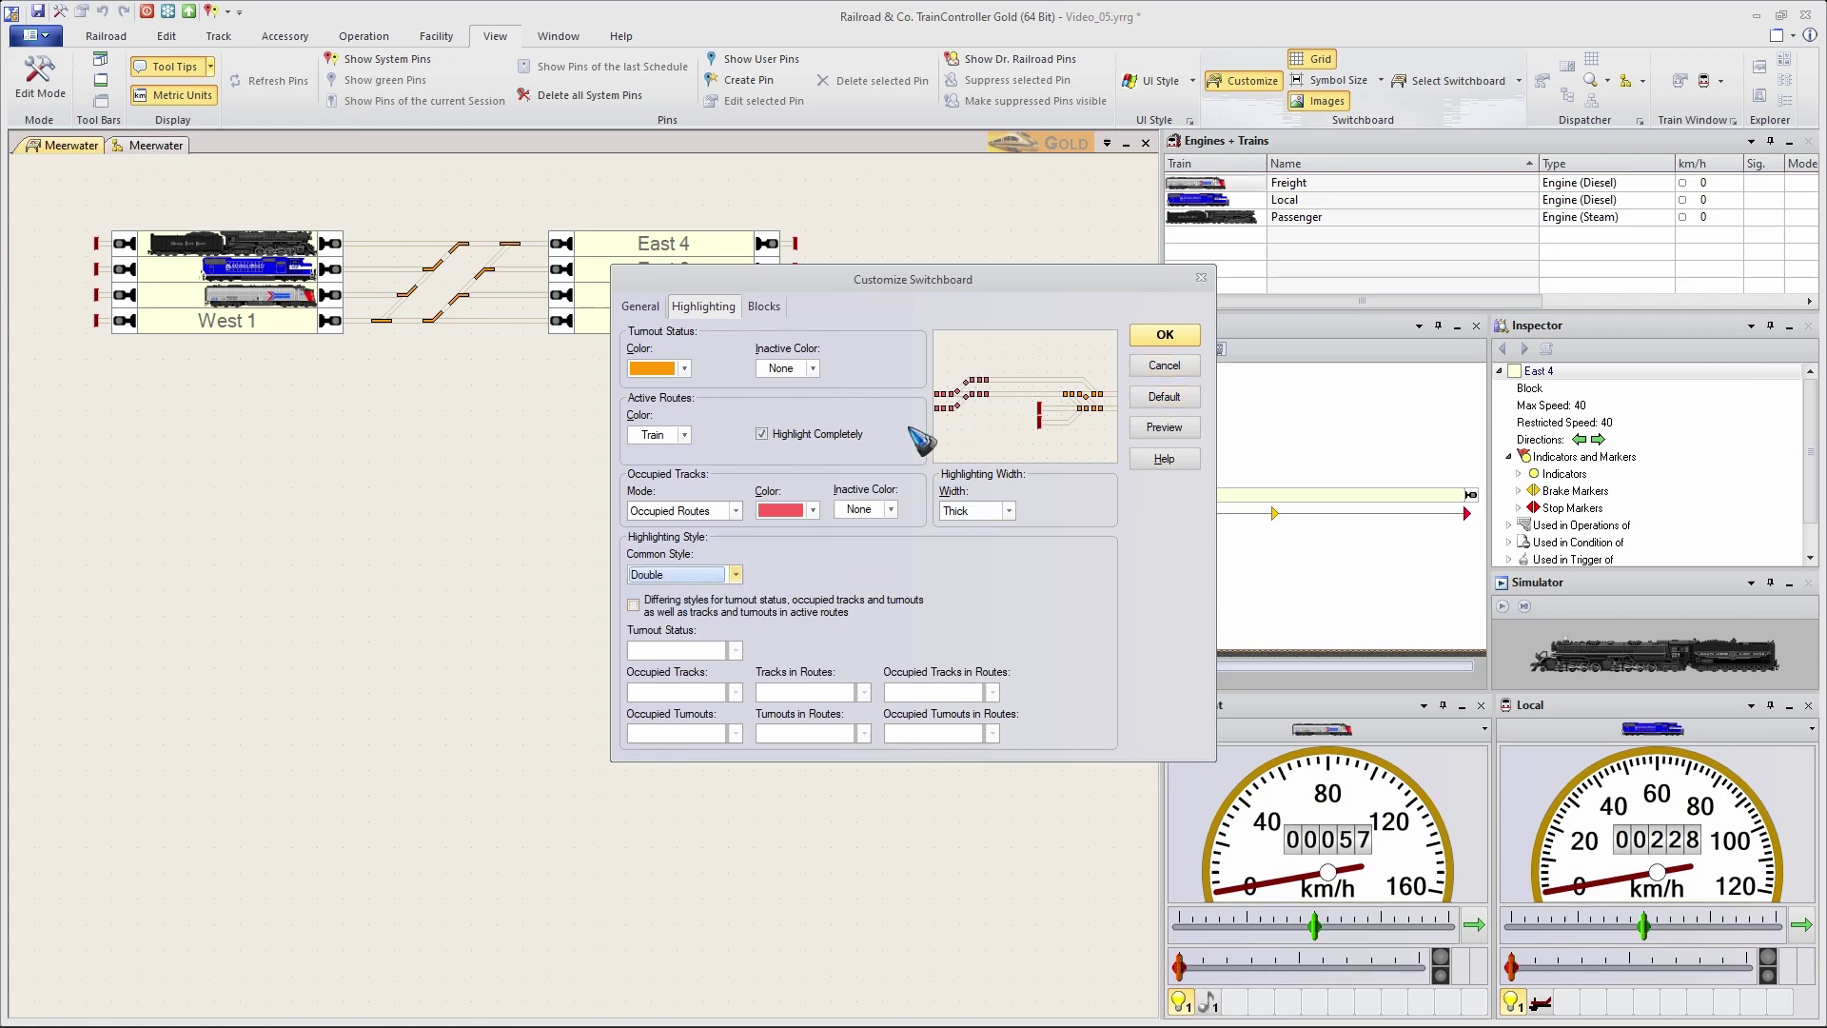
pyautogui.click(737, 575)
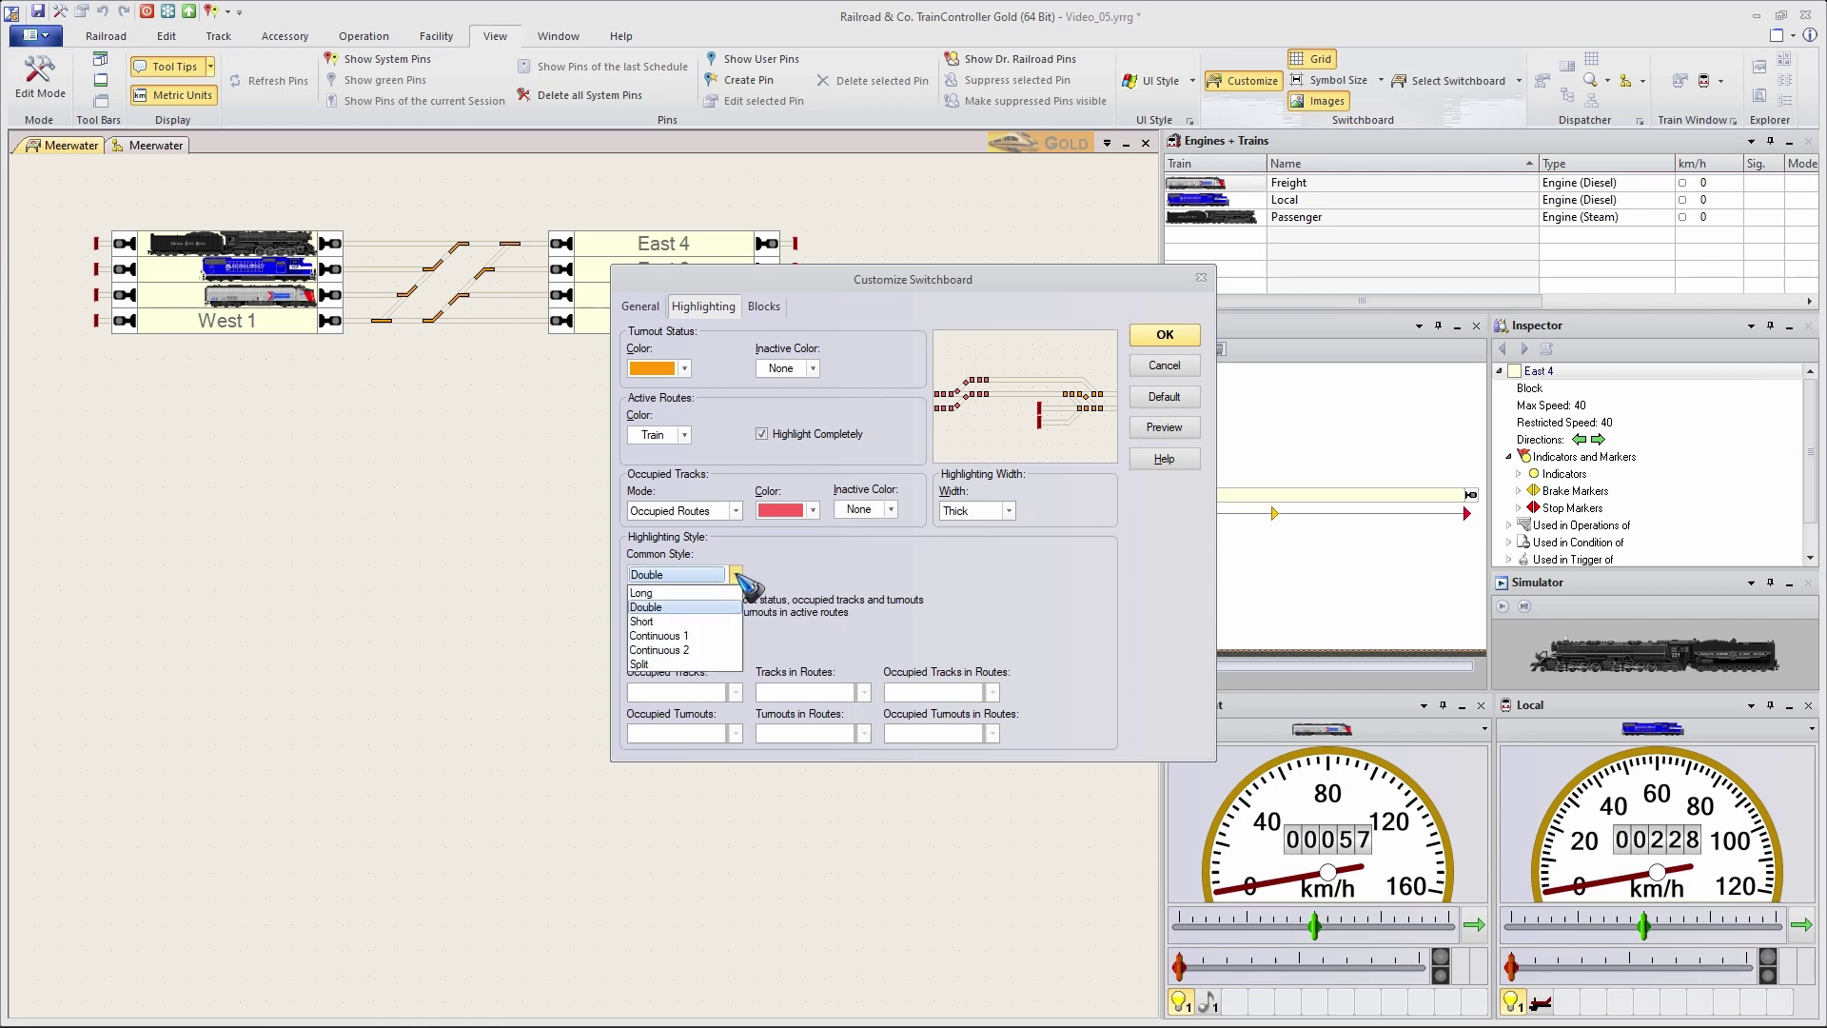
pyautogui.click(689, 619)
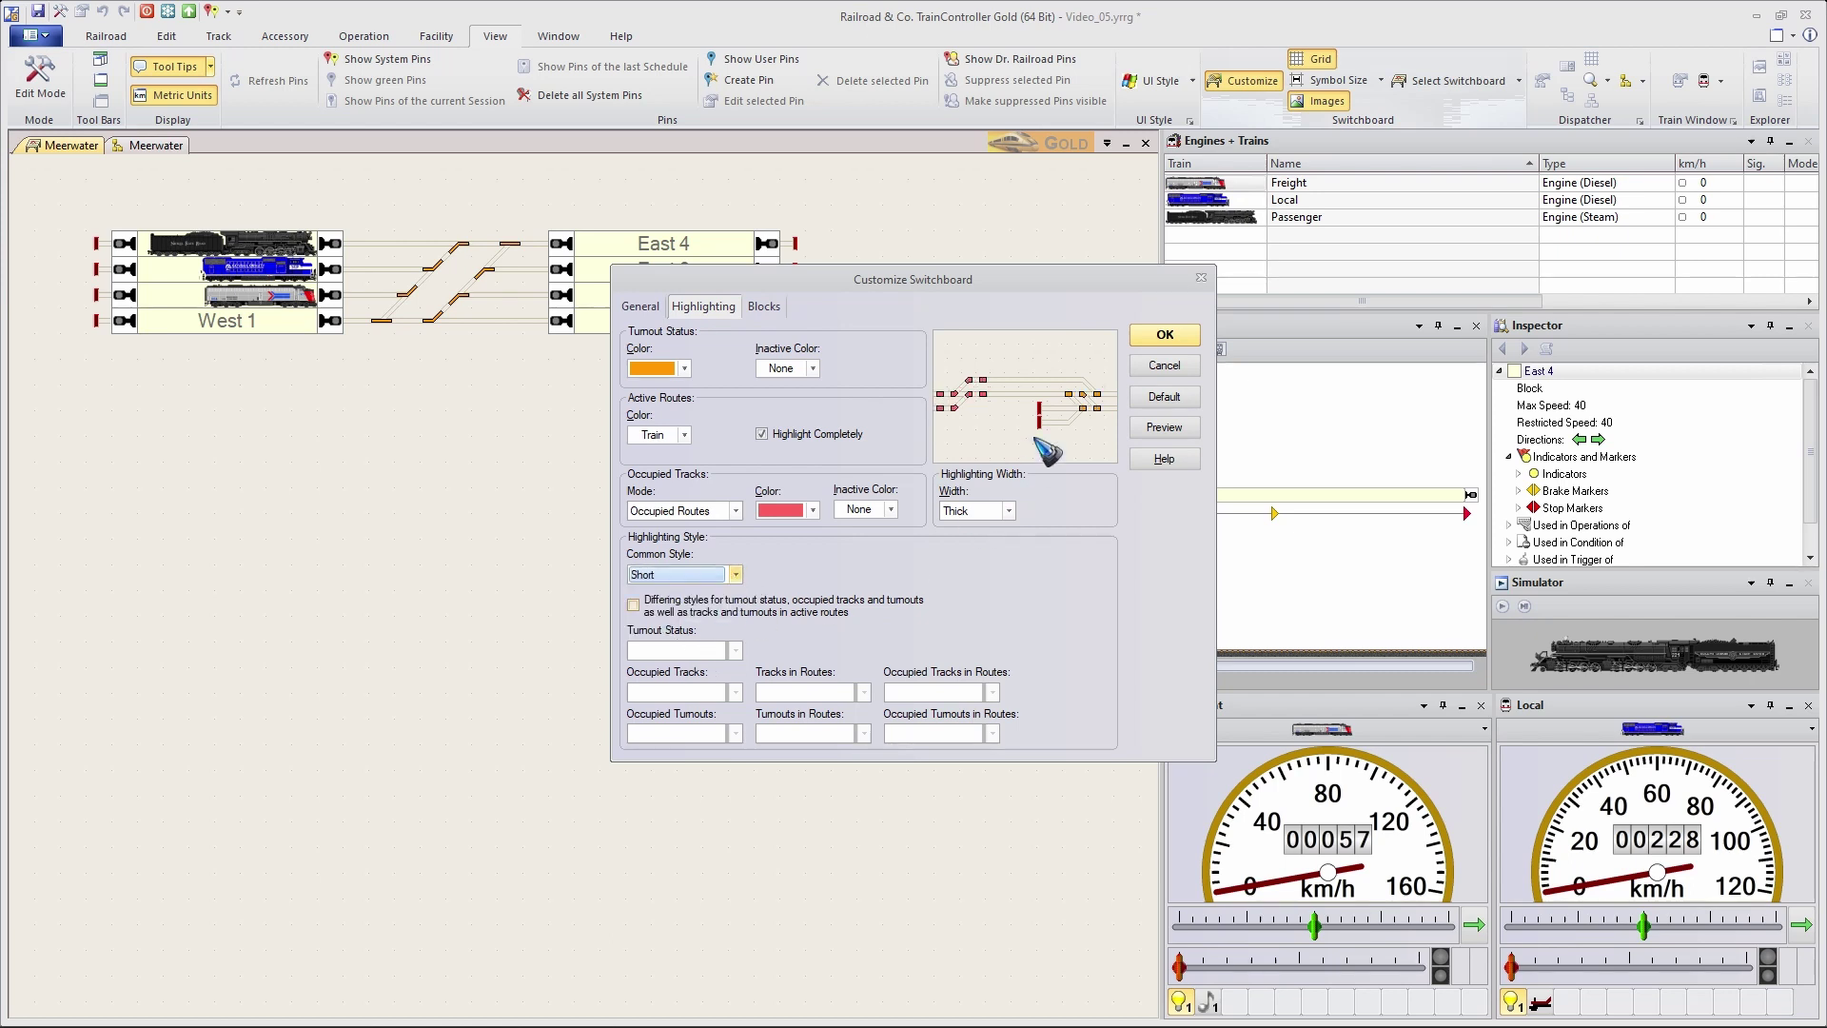
pyautogui.click(735, 575)
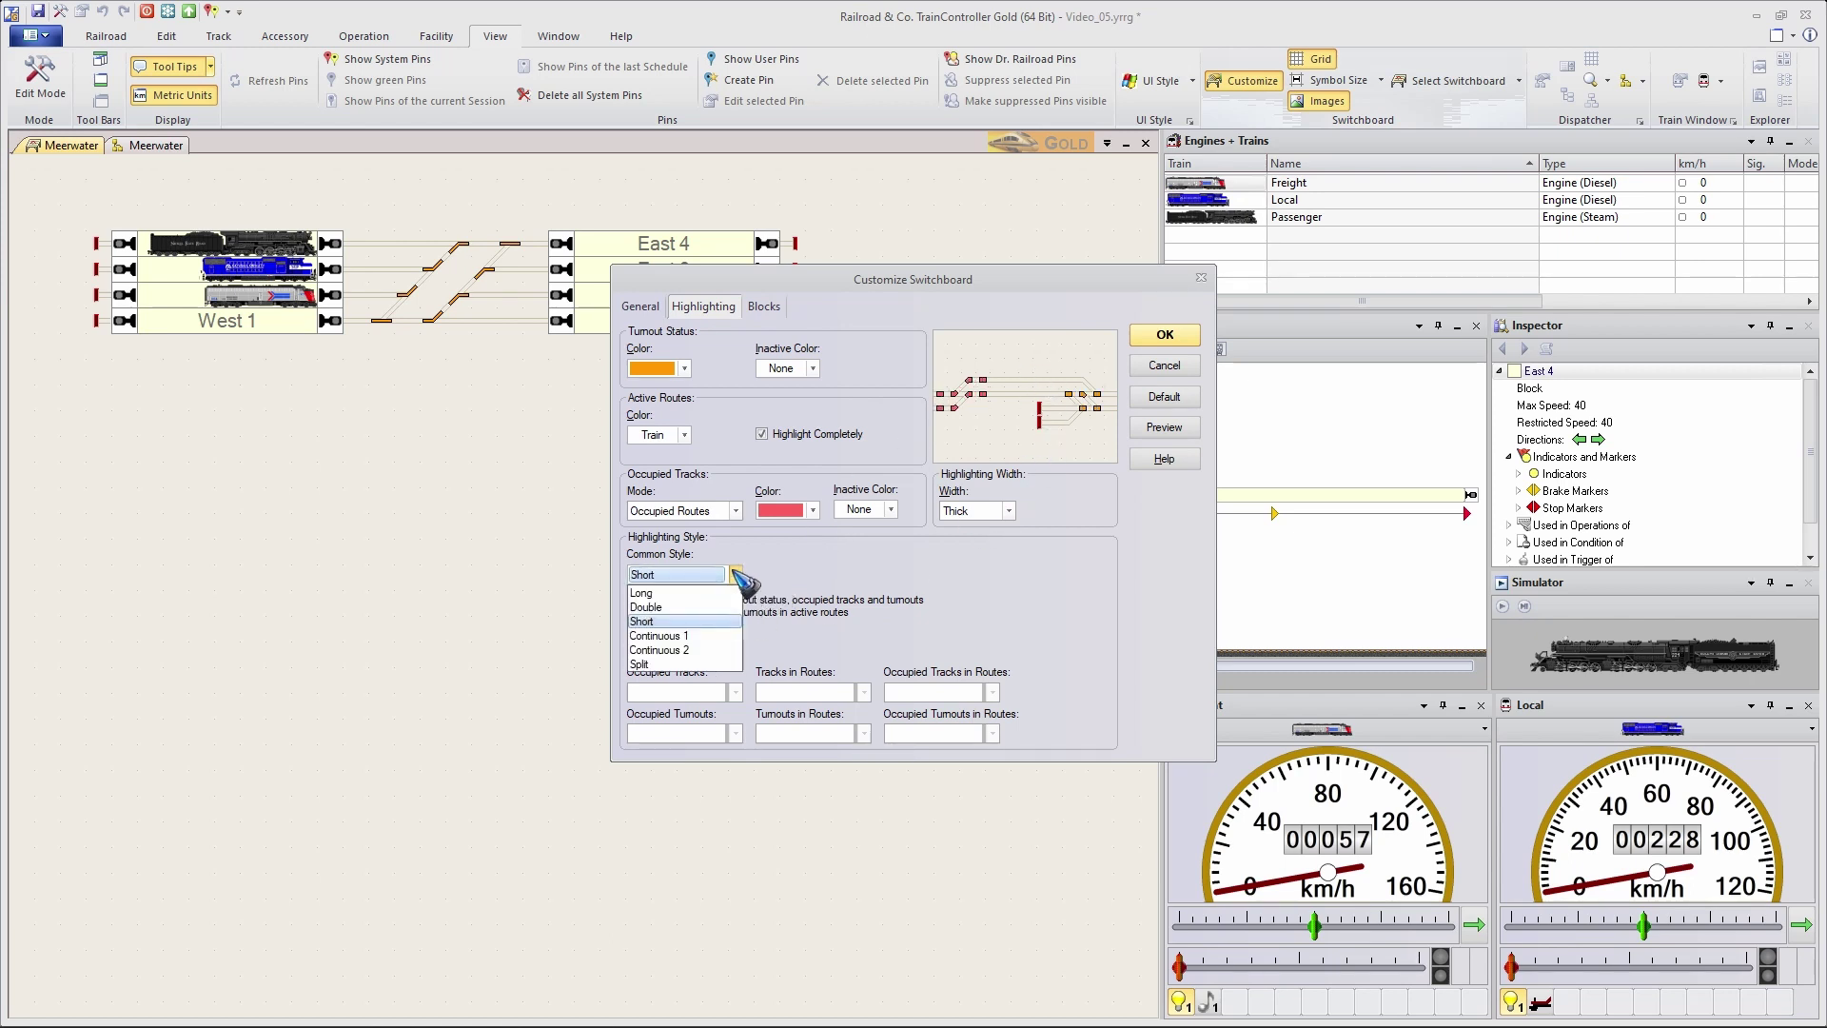
pyautogui.click(690, 636)
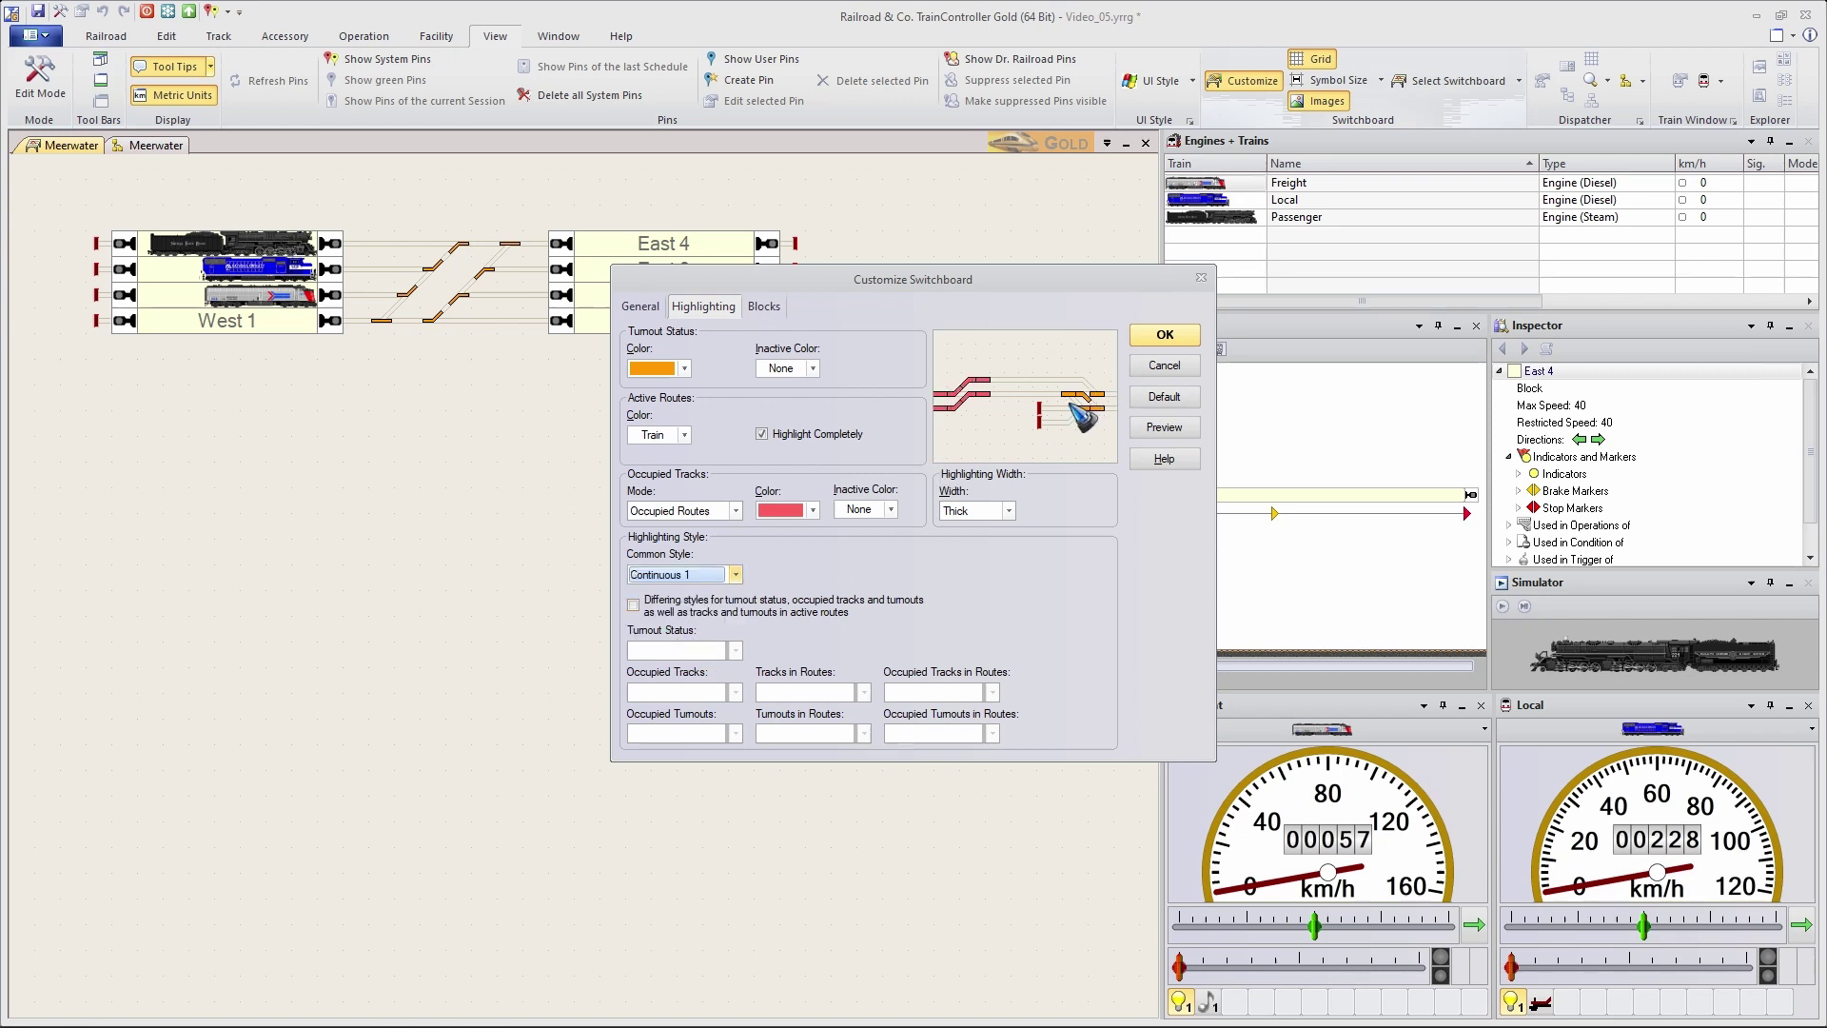
pyautogui.click(735, 575)
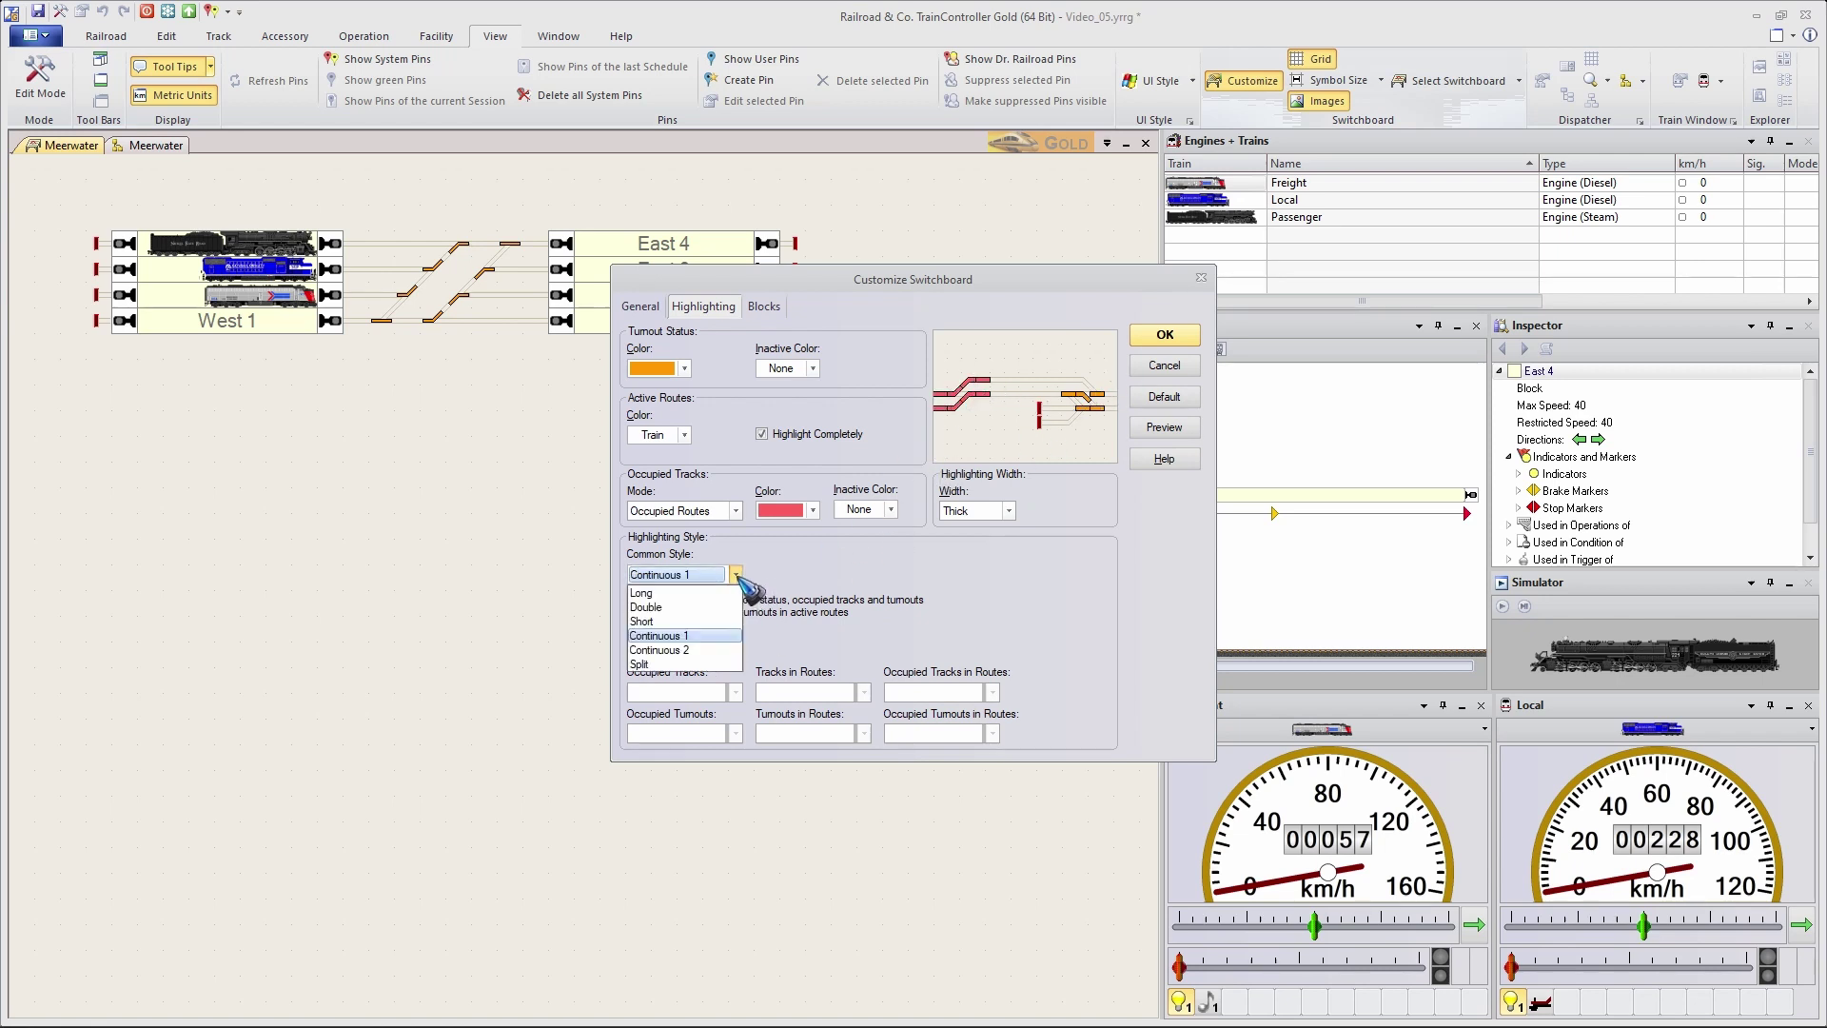
pyautogui.click(705, 653)
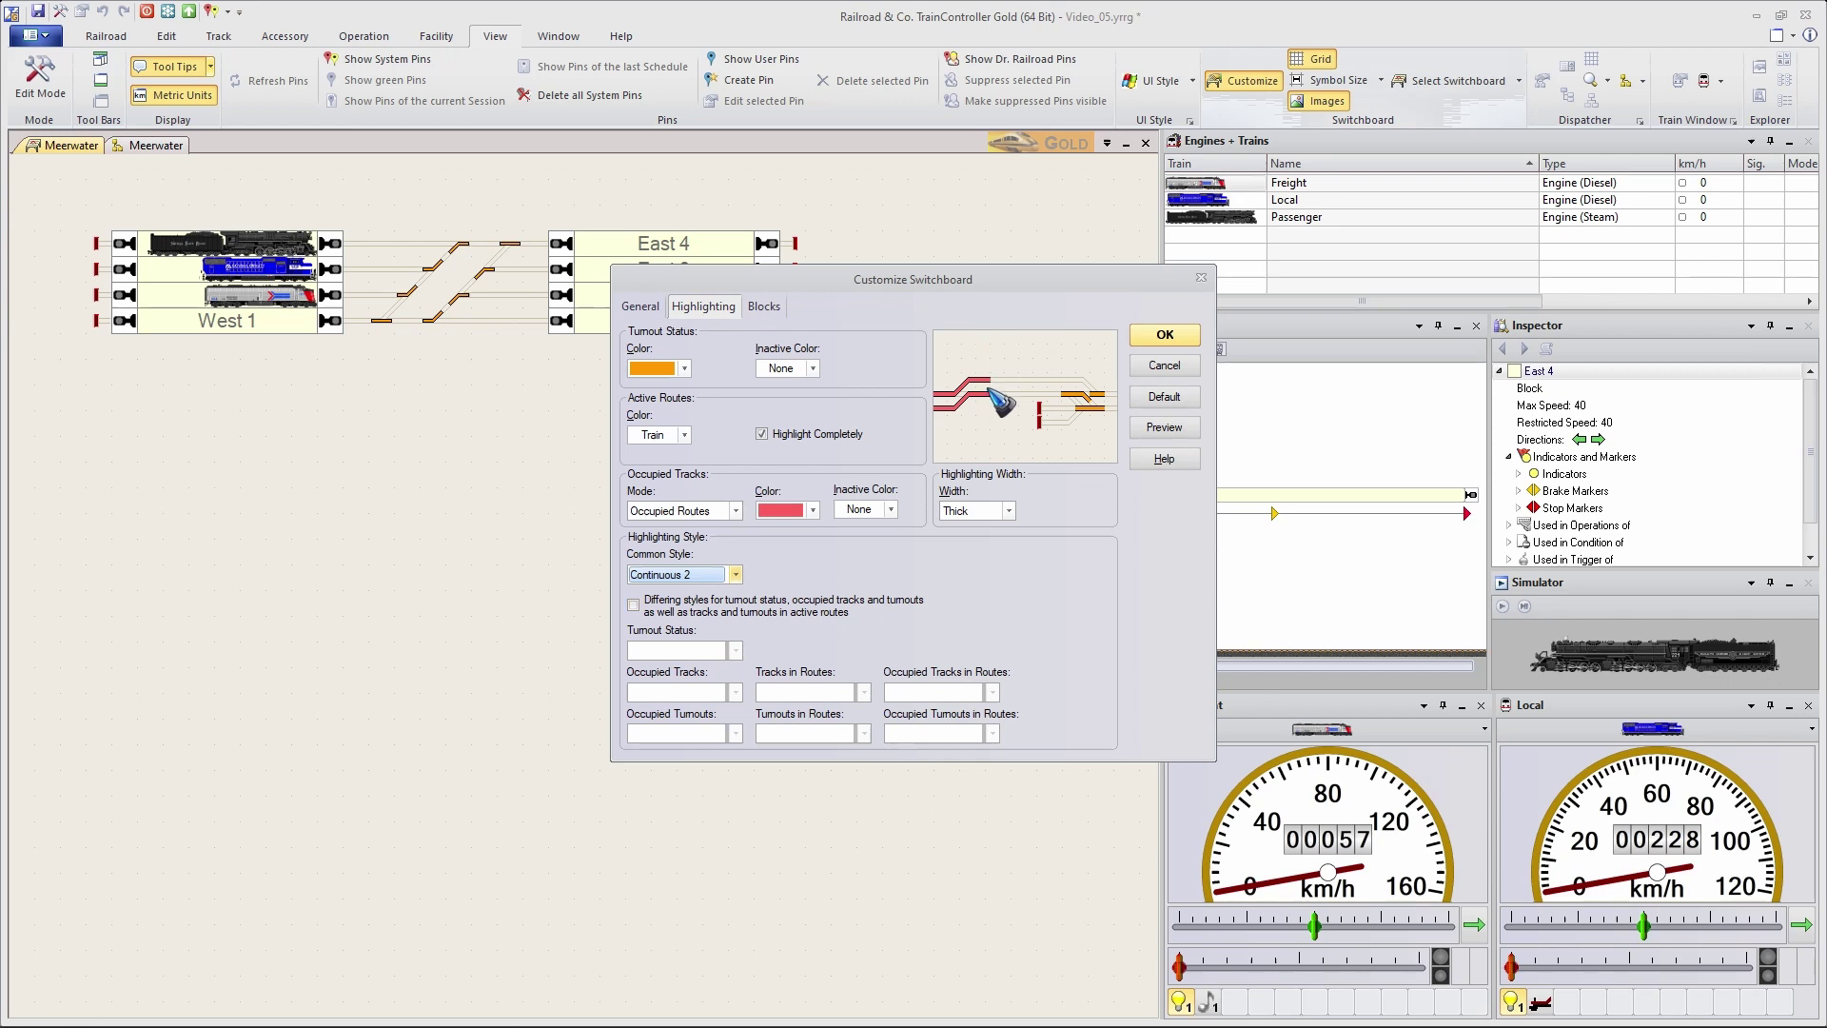
pyautogui.click(1166, 336)
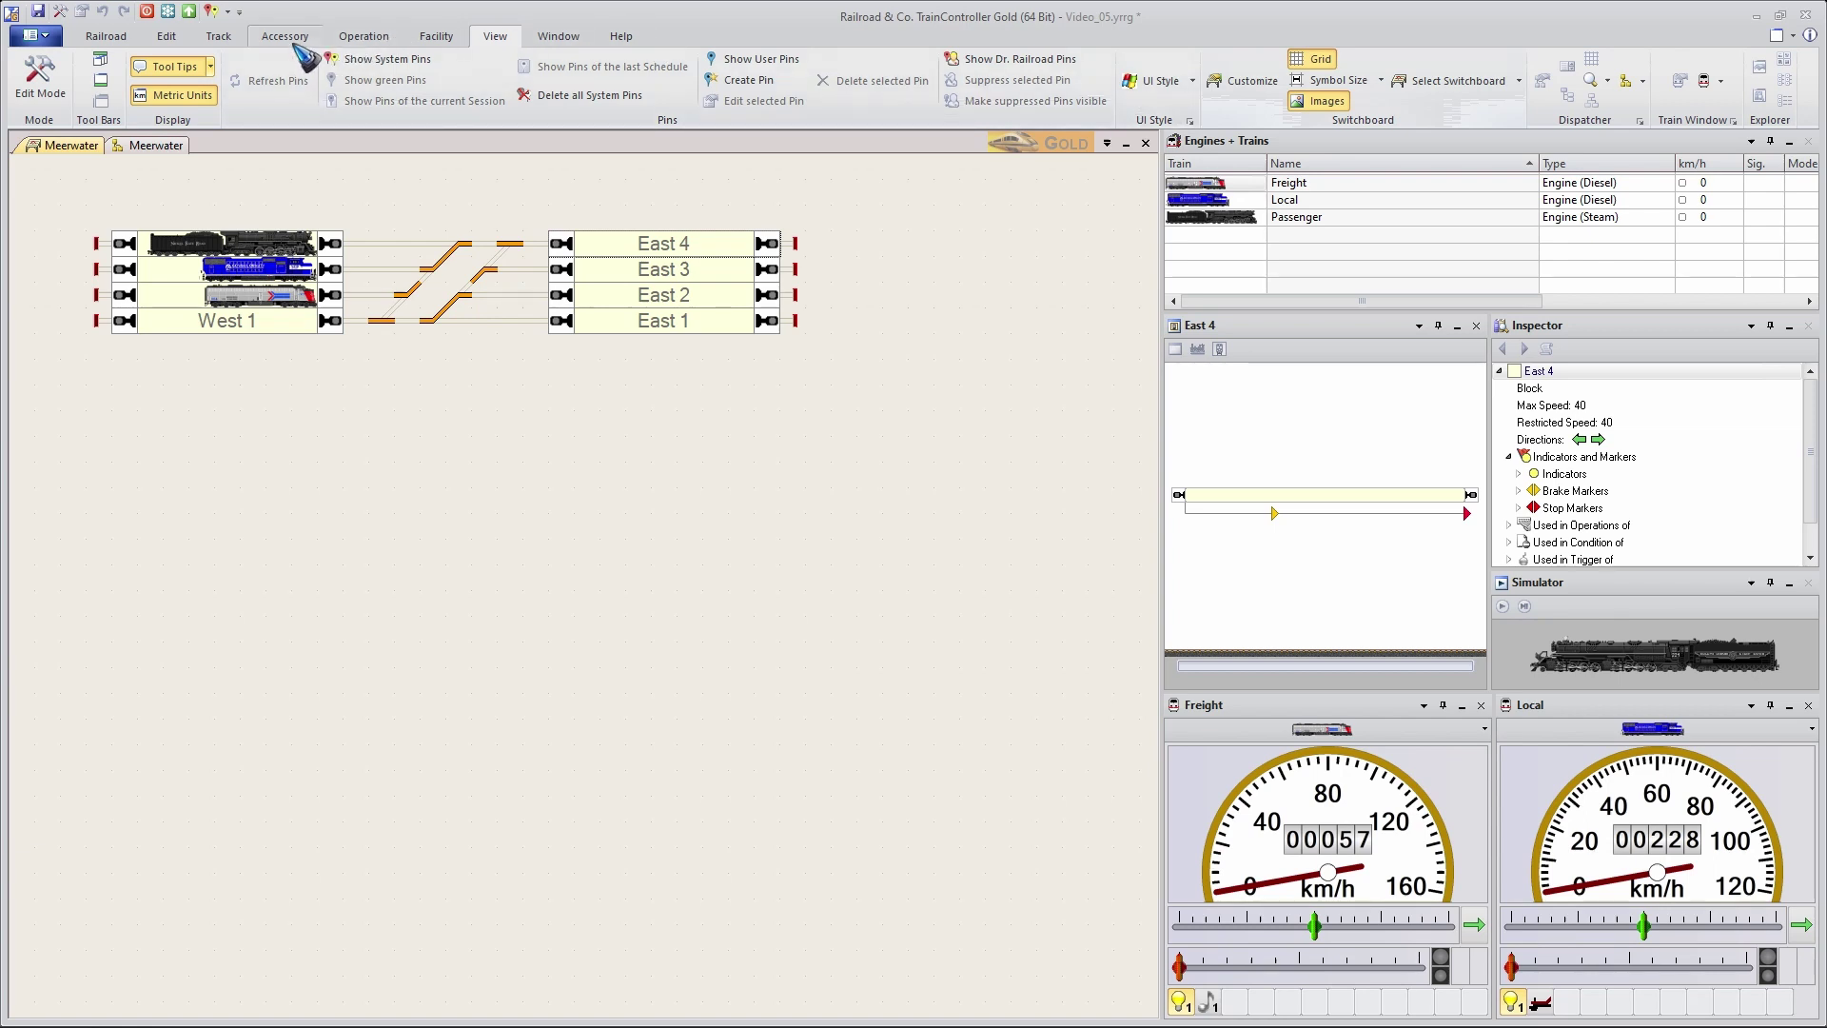
# Enable AutoTrain by Drag and Drop and drag the Local train from West 3 onto East 4
pyautogui.click(363, 38)
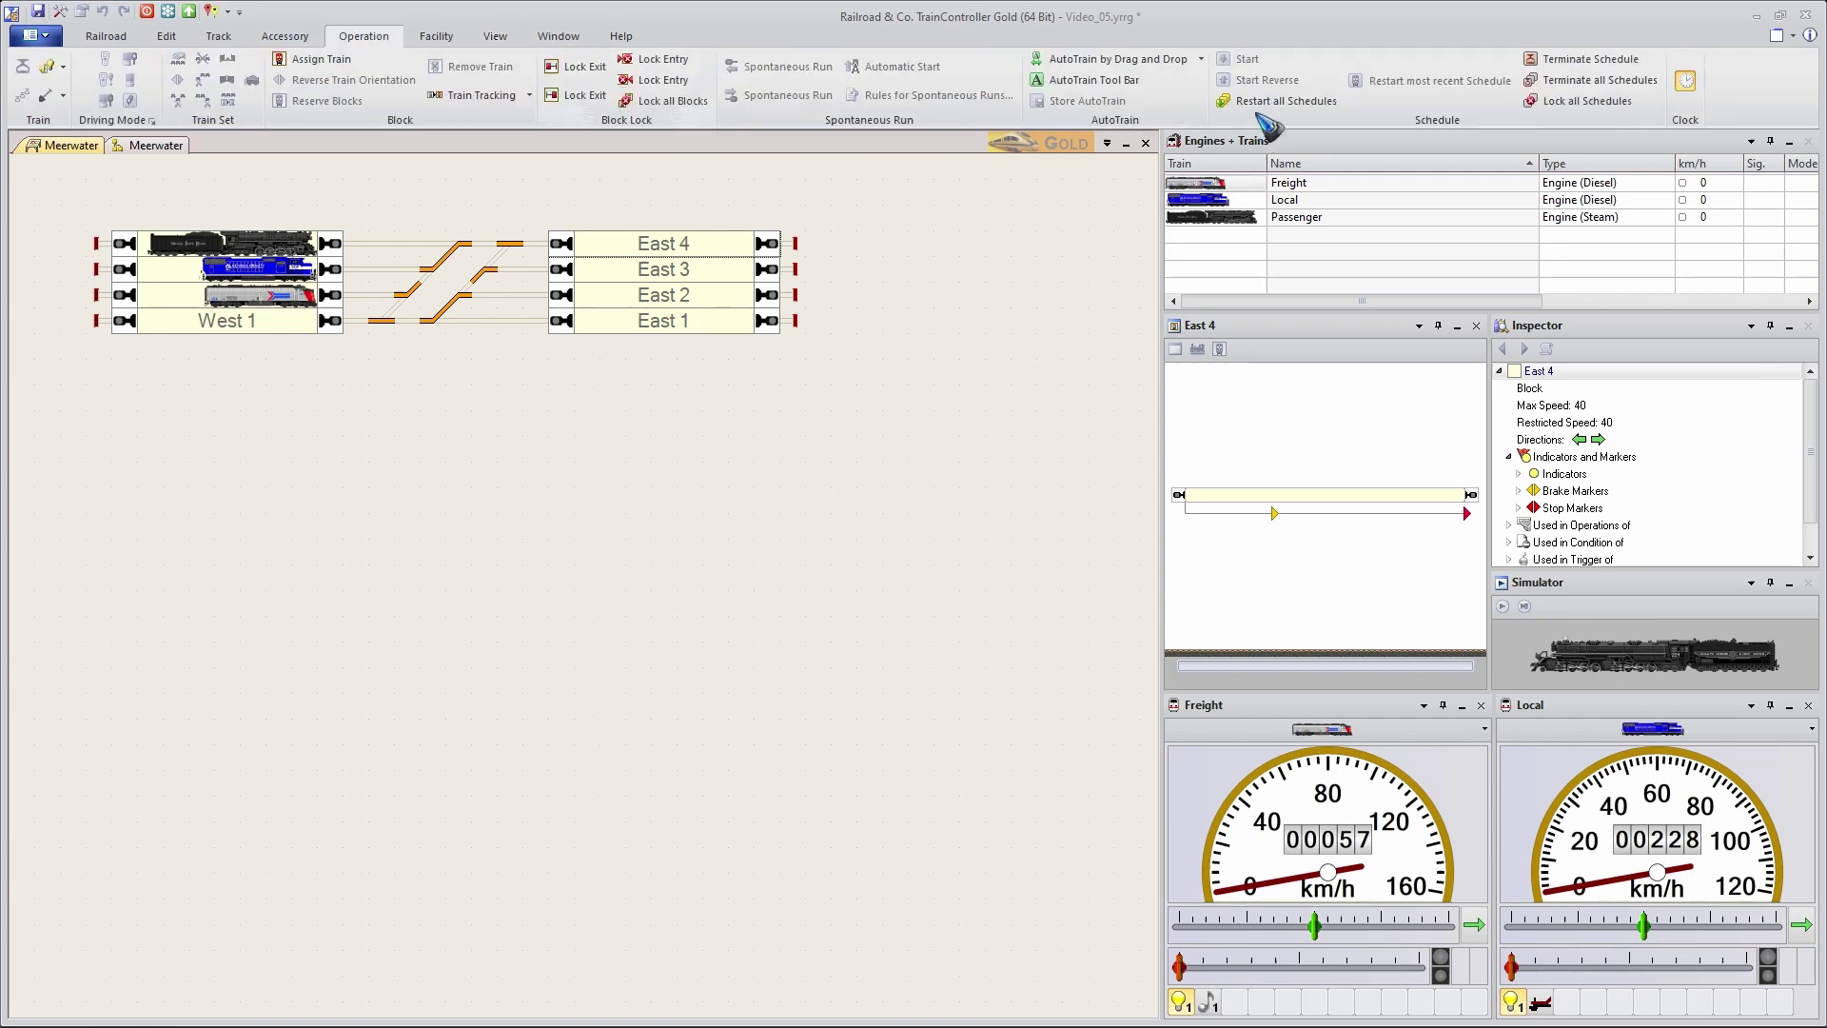
pyautogui.click(1089, 61)
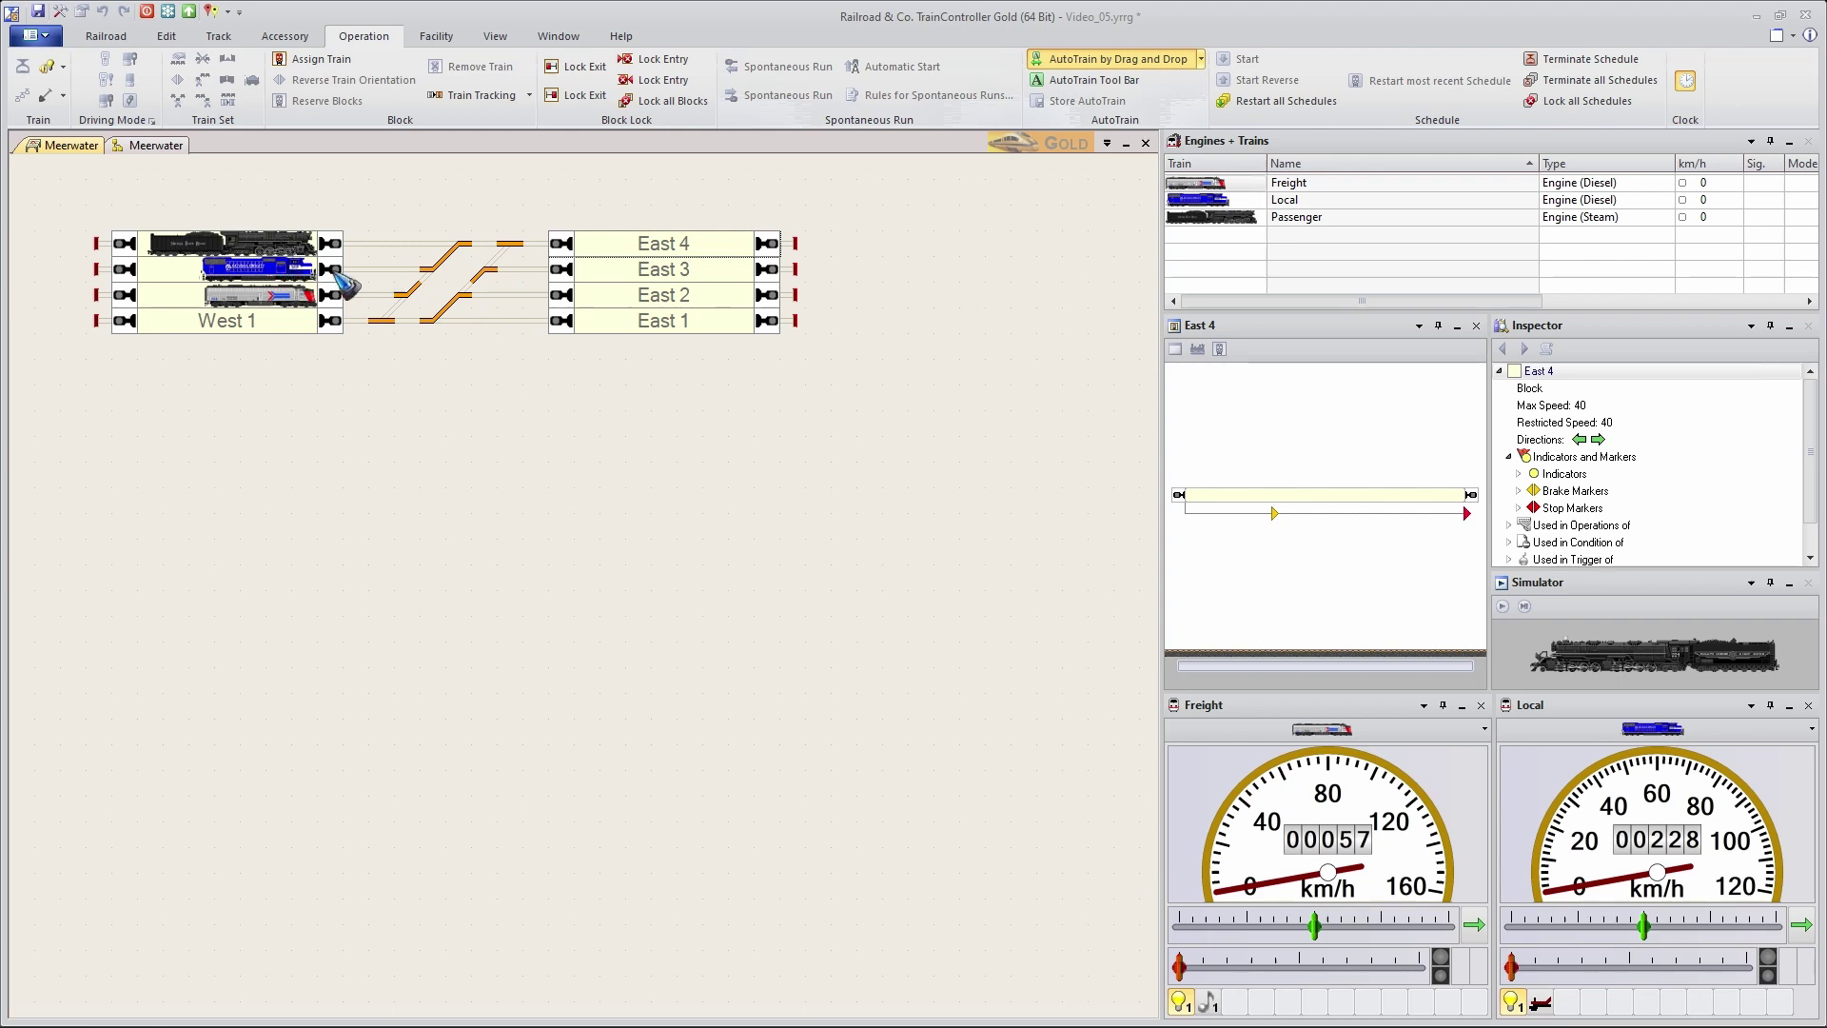
pyautogui.click(1079, 63)
pyautogui.moveTo(650, 273); pyautogui.dragTo(728, 242)
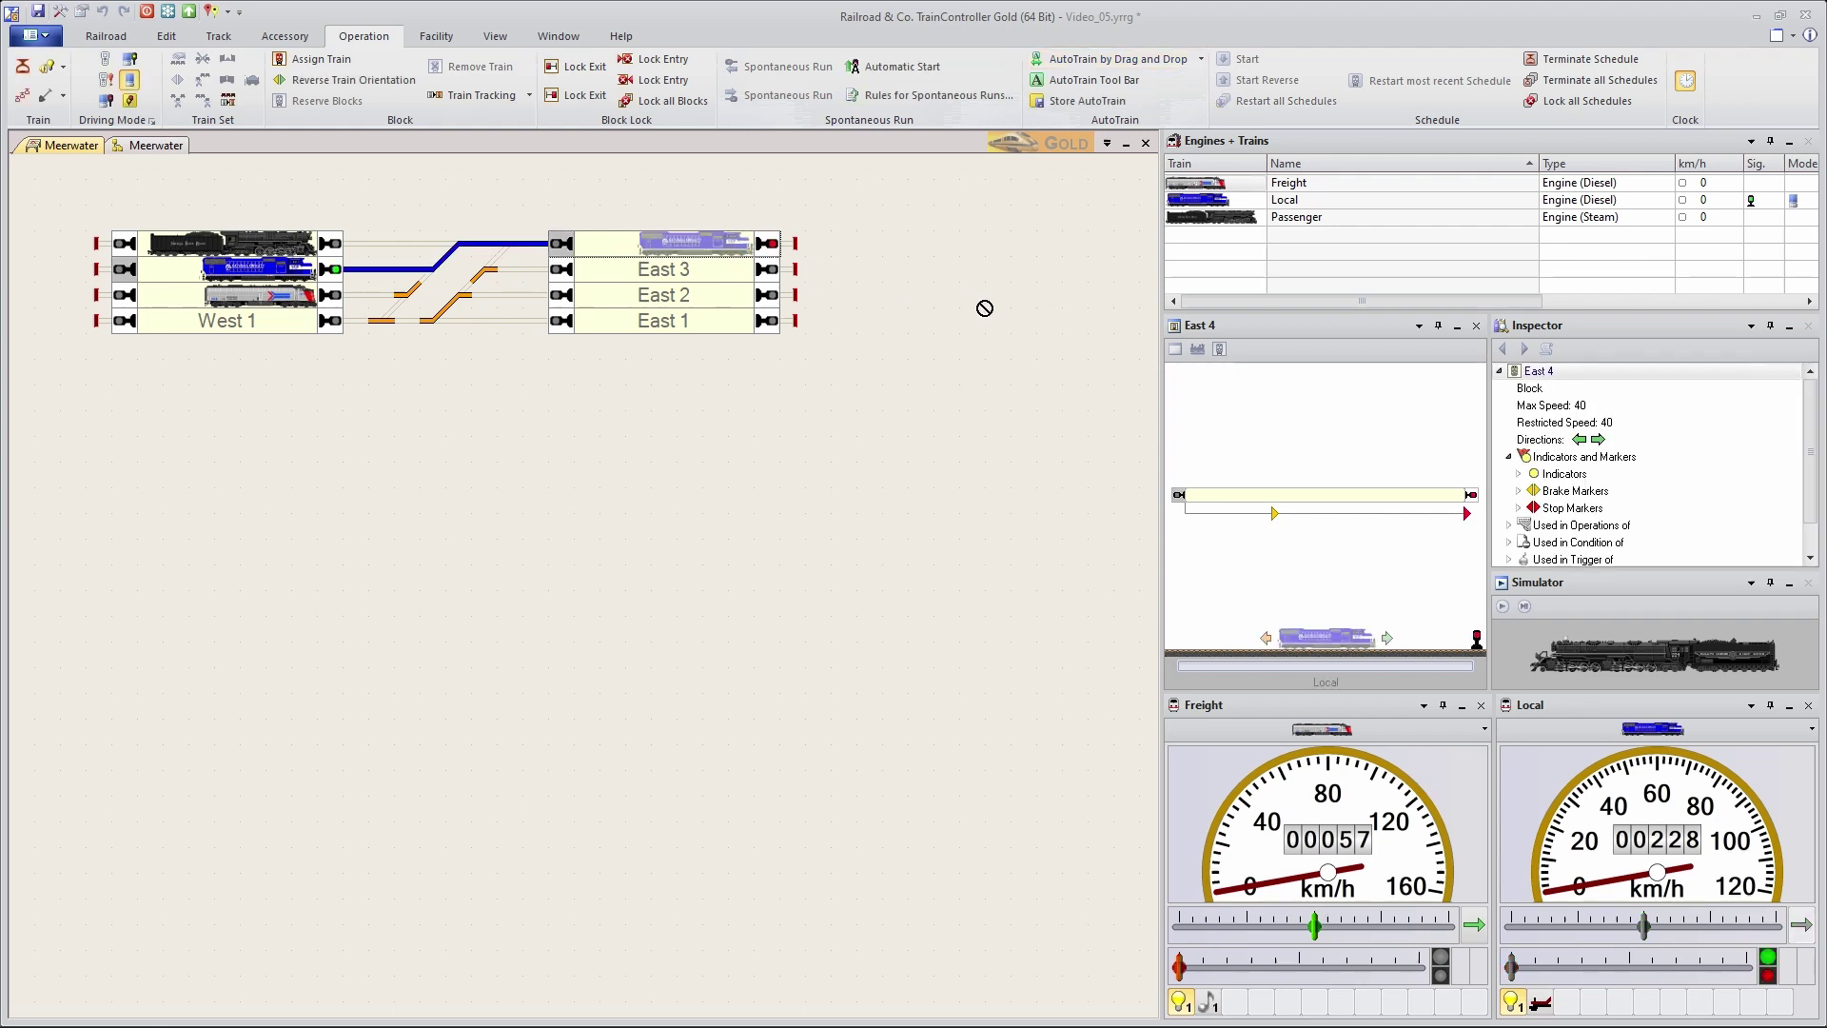